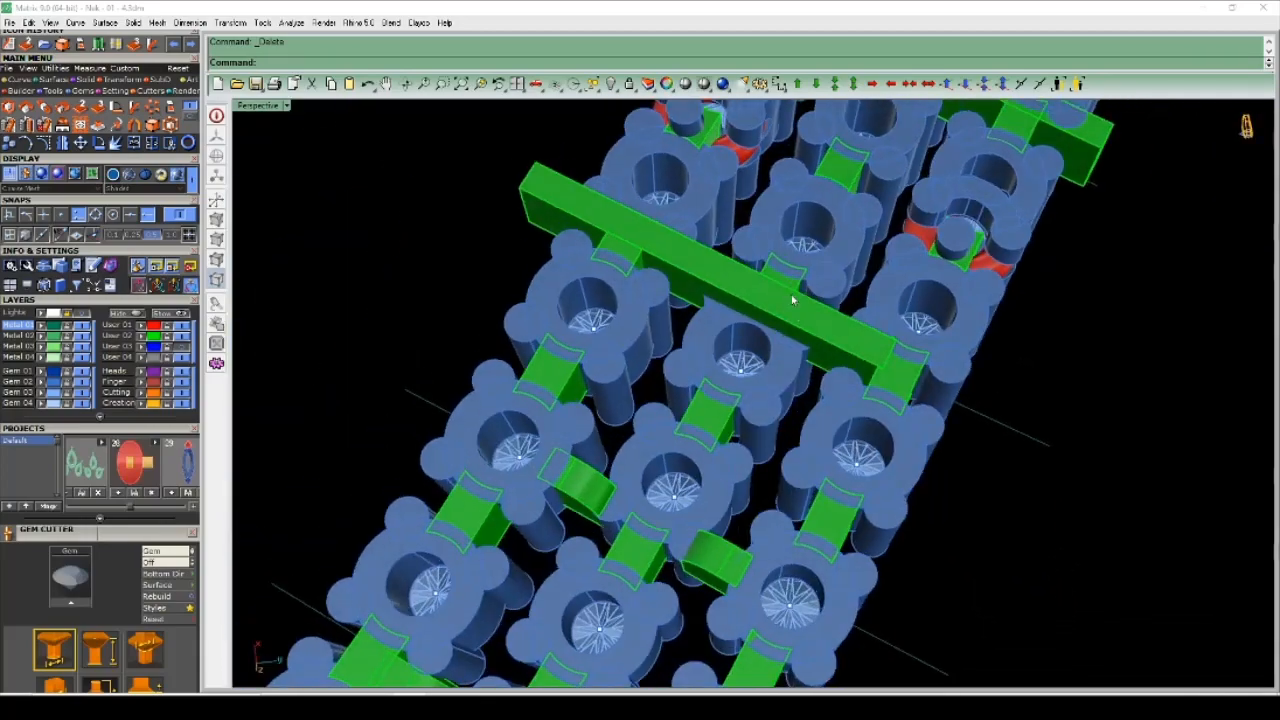
- Try to create a cutting plane across the selected green crossbar, starting from its upper edge, and undo it
scroll(792, 290, "up", 3)
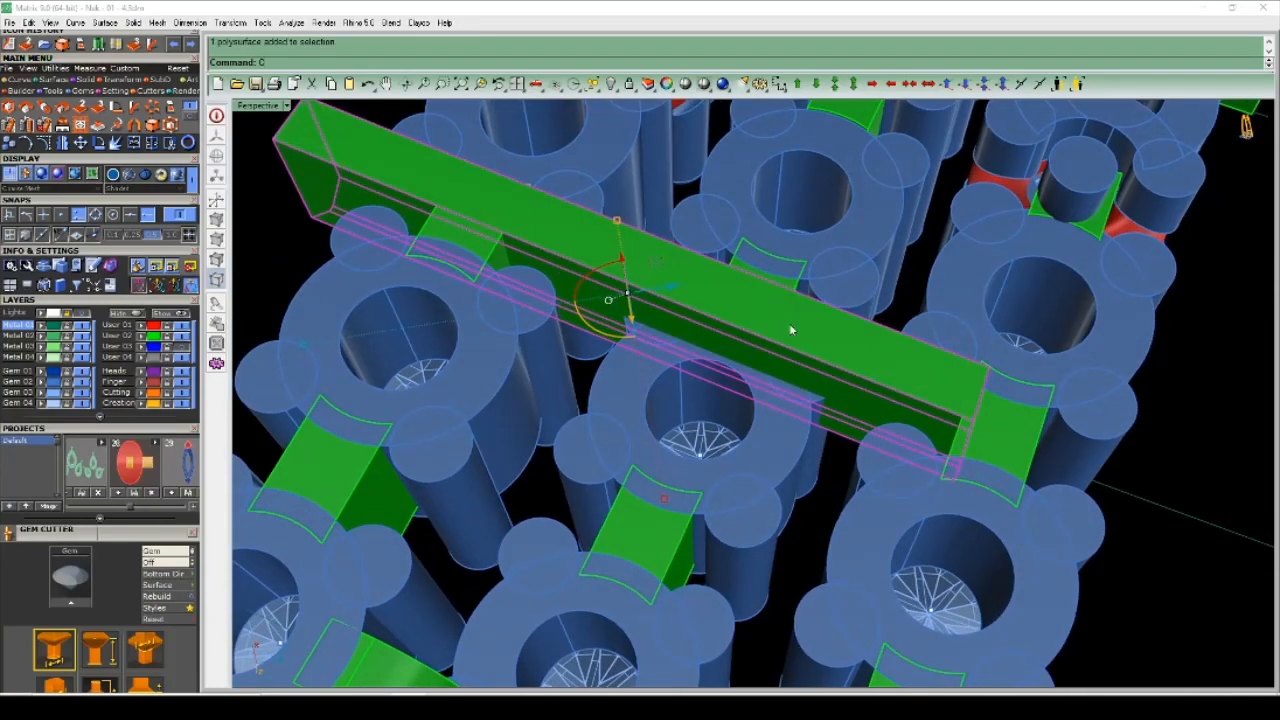
type("utplane")
key("Return")
right_click_drag(790, 330, 757, 270)
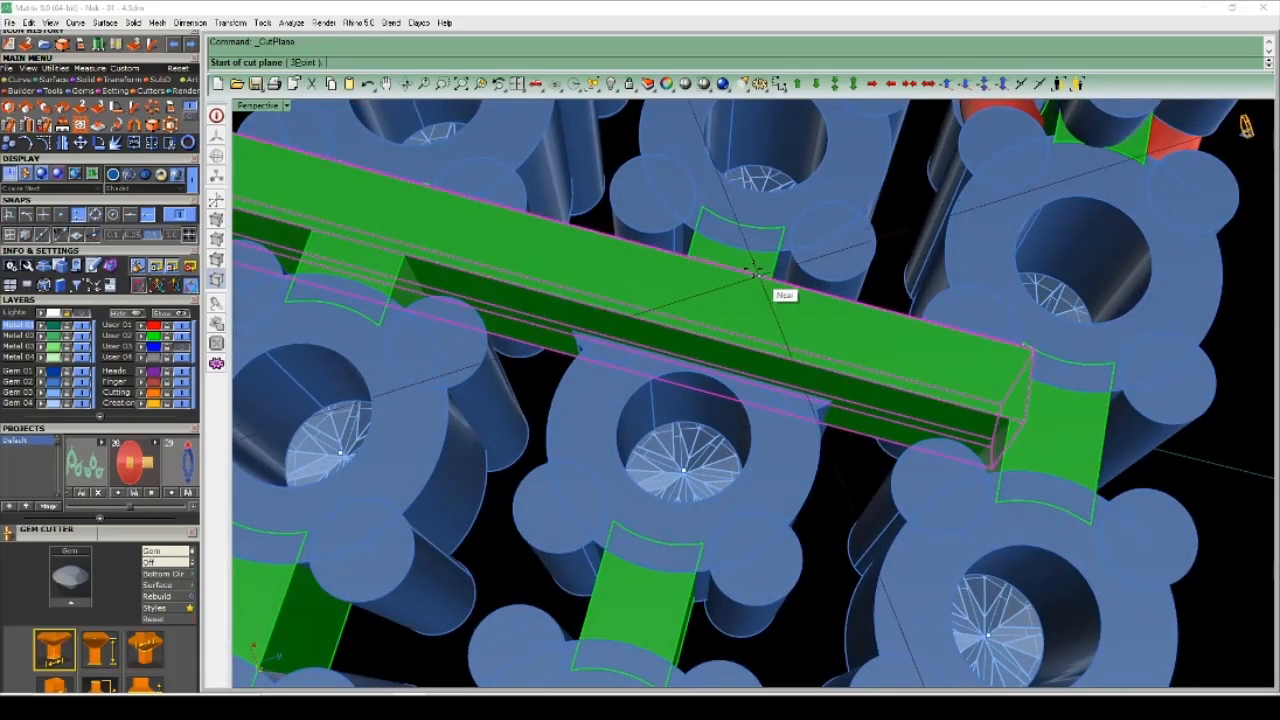
left_click(726, 346)
scroll(730, 342, "down", 5)
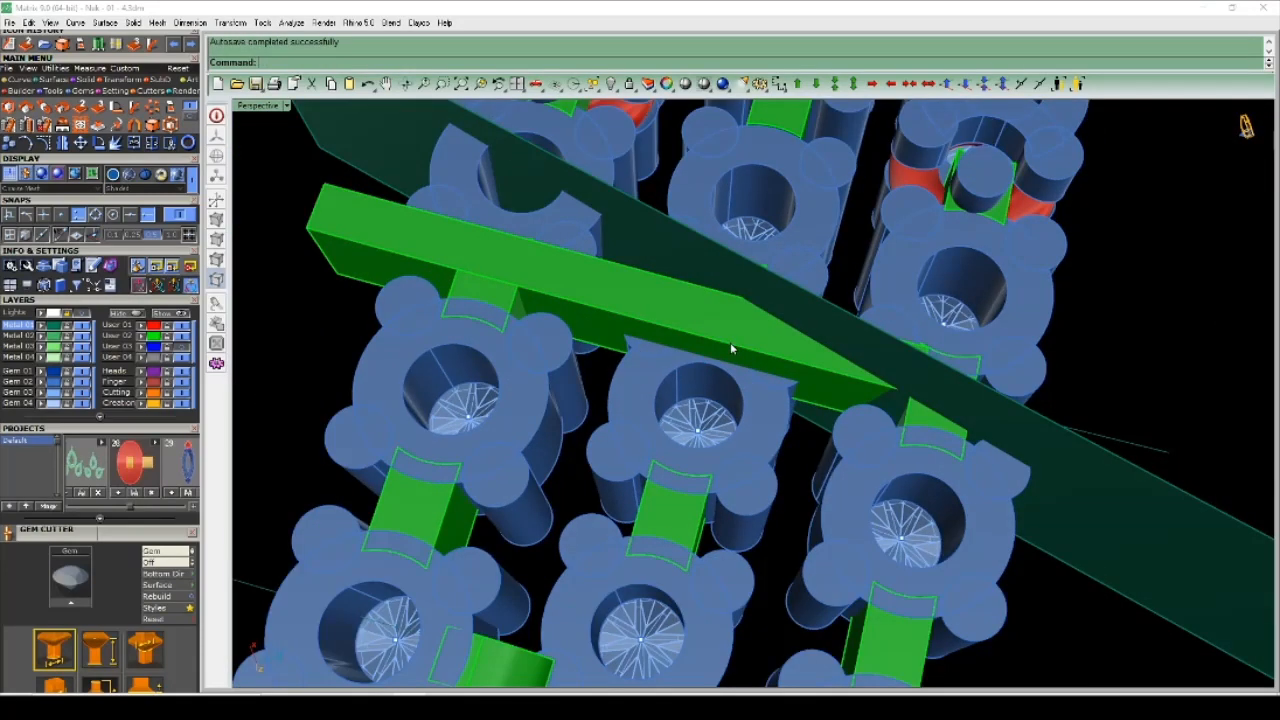
key("ctrl+z")
- Try again to place a cutting plane across the middle of the green crossbar, and undo the misaligned plane
scroll(737, 349, "down", 2)
right_click_drag(737, 349, 746, 405)
scroll(708, 374, "up", 4)
left_click(720, 337)
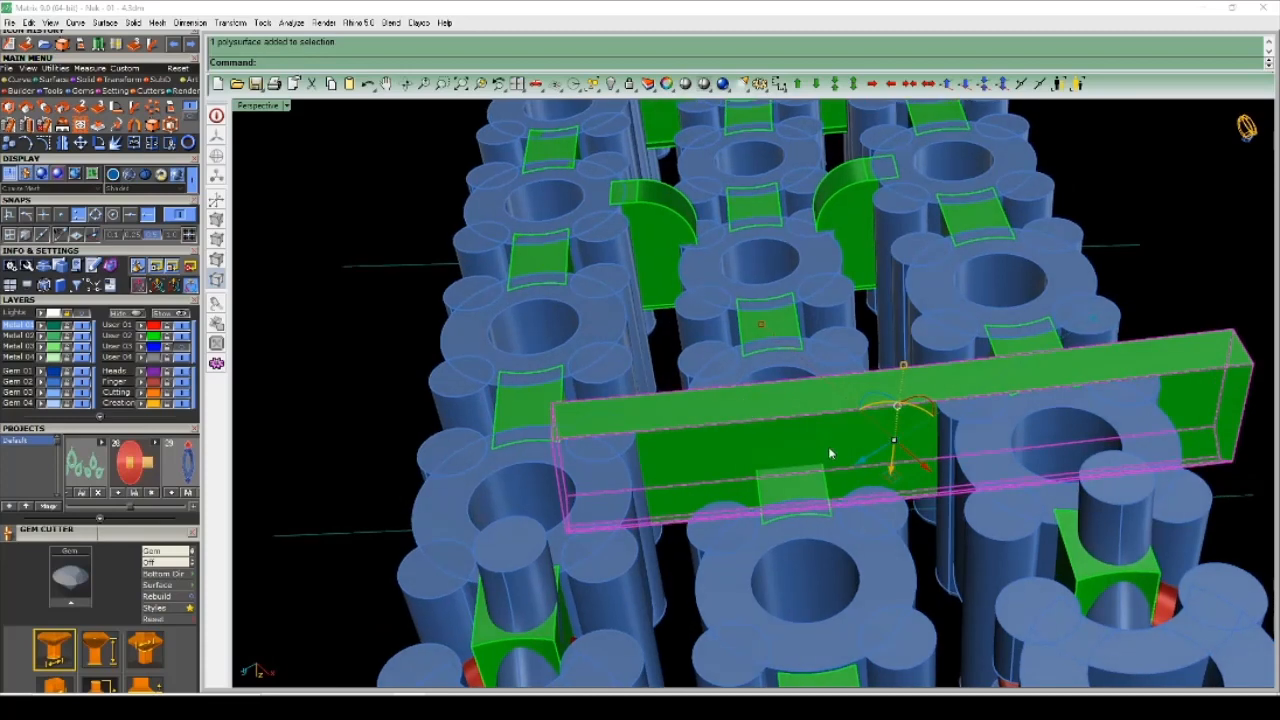
key("Return")
scroll(765, 410, "up", 3)
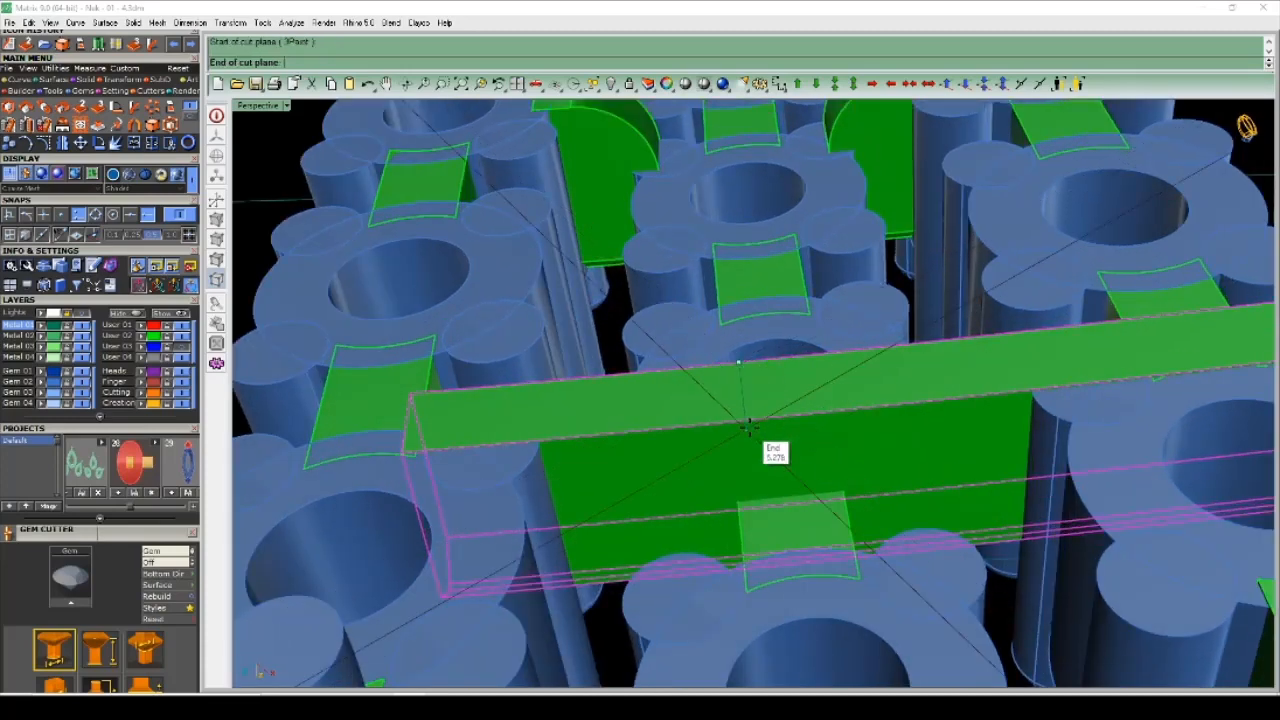
scroll(745, 418, "up", 2)
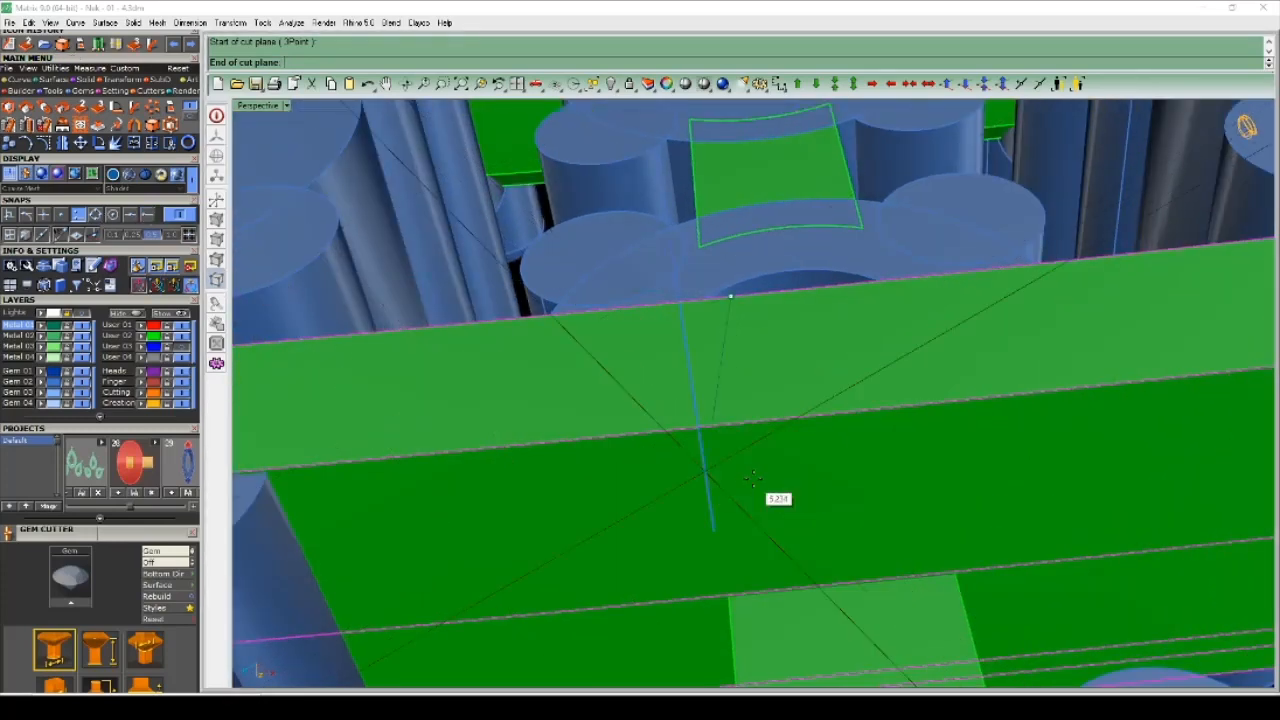
left_click(756, 423)
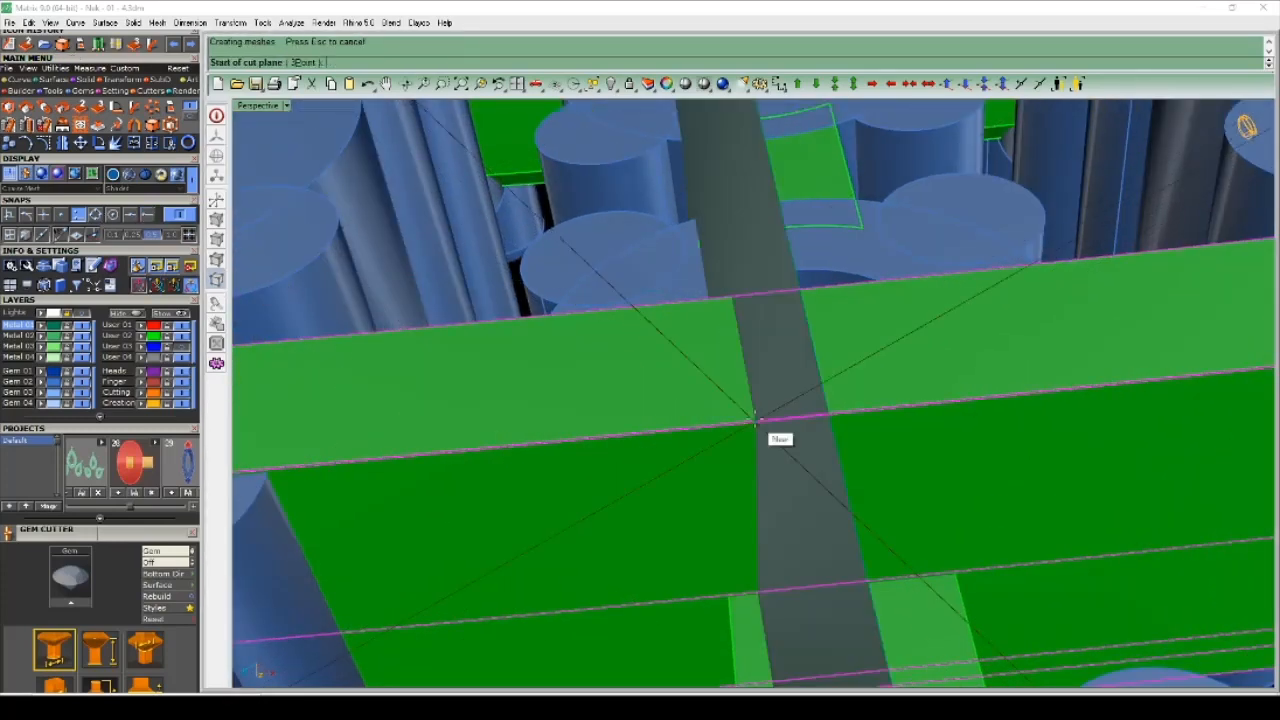
scroll(770, 425, "down", 5)
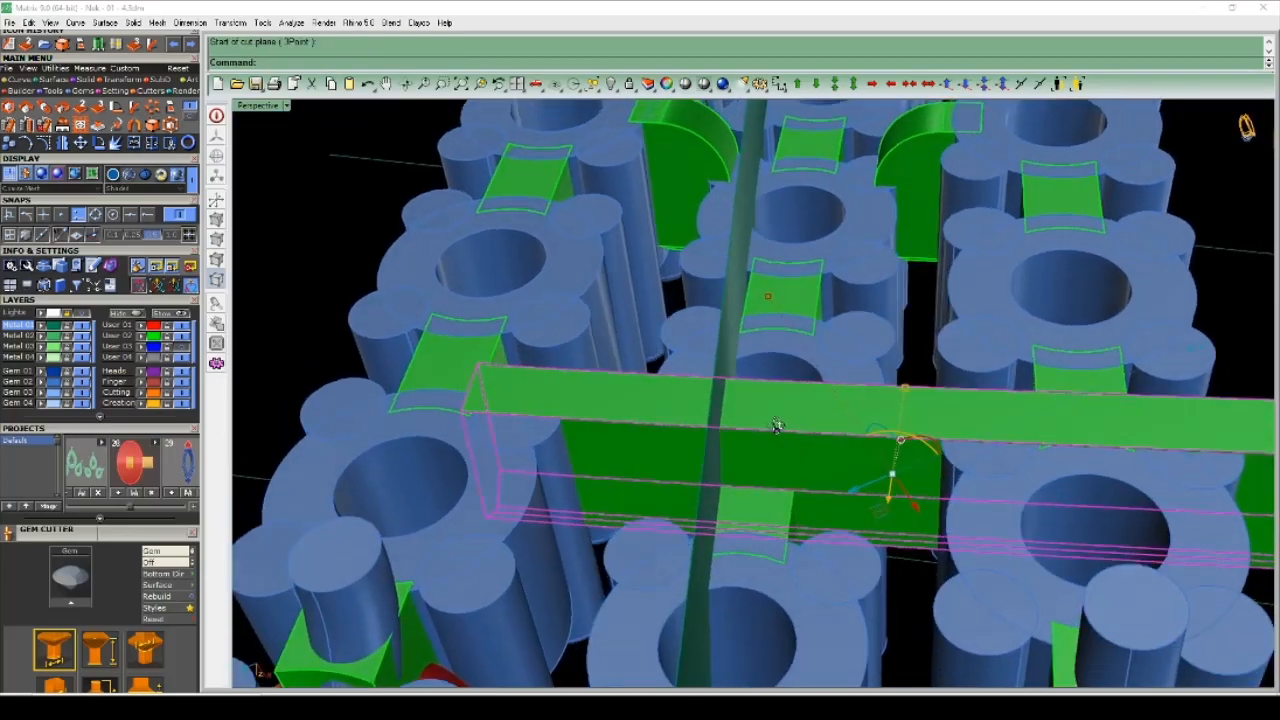
right_click_drag(778, 425, 377, 488)
key("ctrl+z")
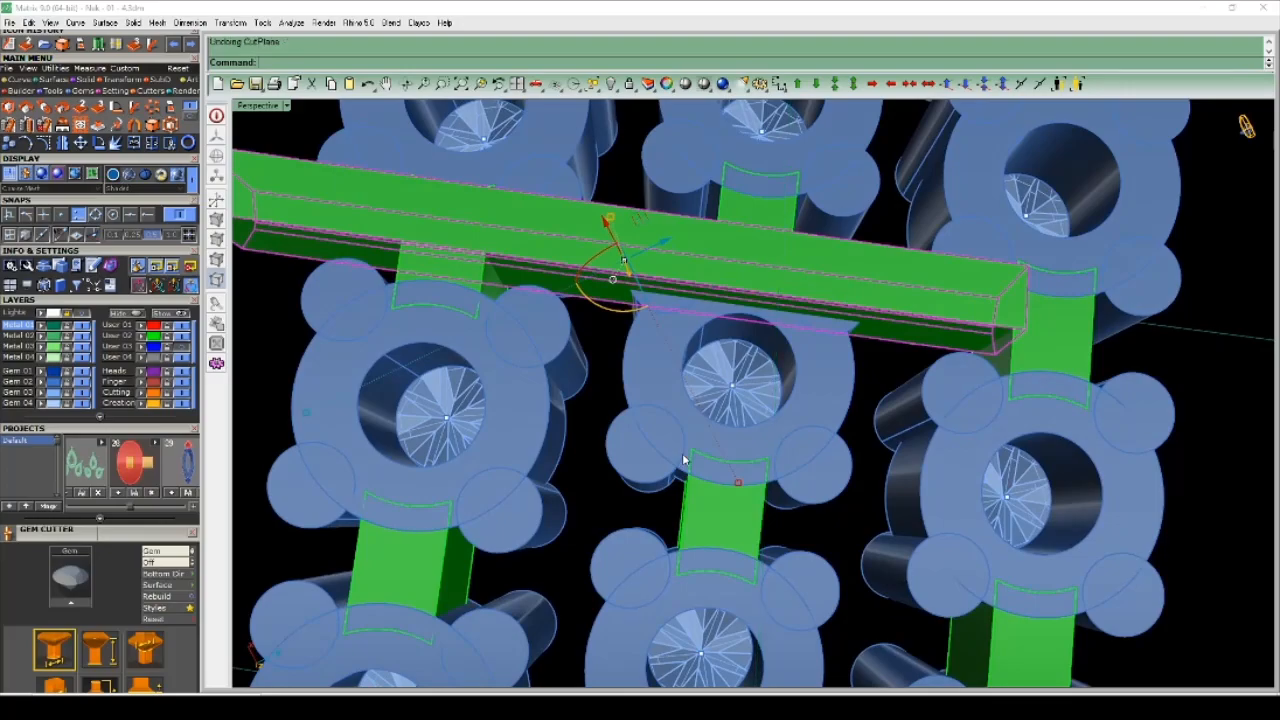
- Create a cutting plane through the green crossbar, running along the length of the stone rows near the middle link
right_click_drag(682, 453, 770, 415)
right_click_drag(810, 371, 845, 410)
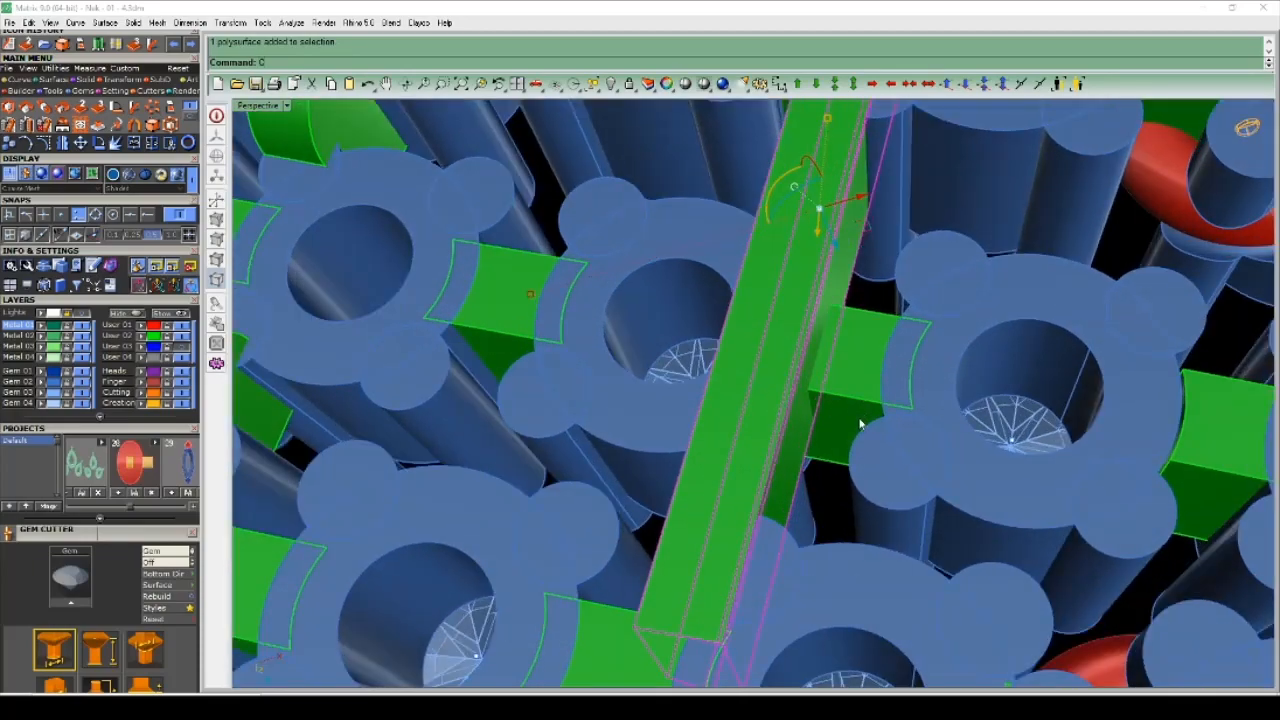
key("Return")
scroll(860, 425, "up", 4)
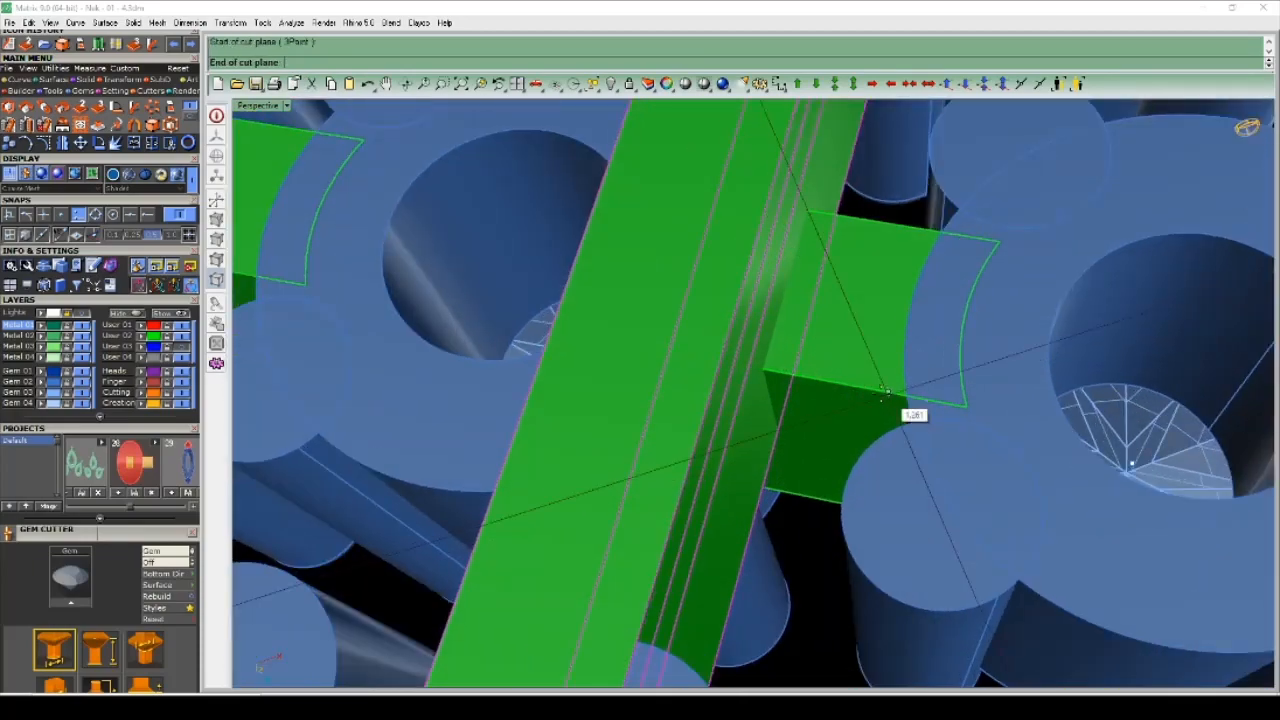
scroll(860, 391, "down", 5)
right_click_drag(864, 392, 795, 390)
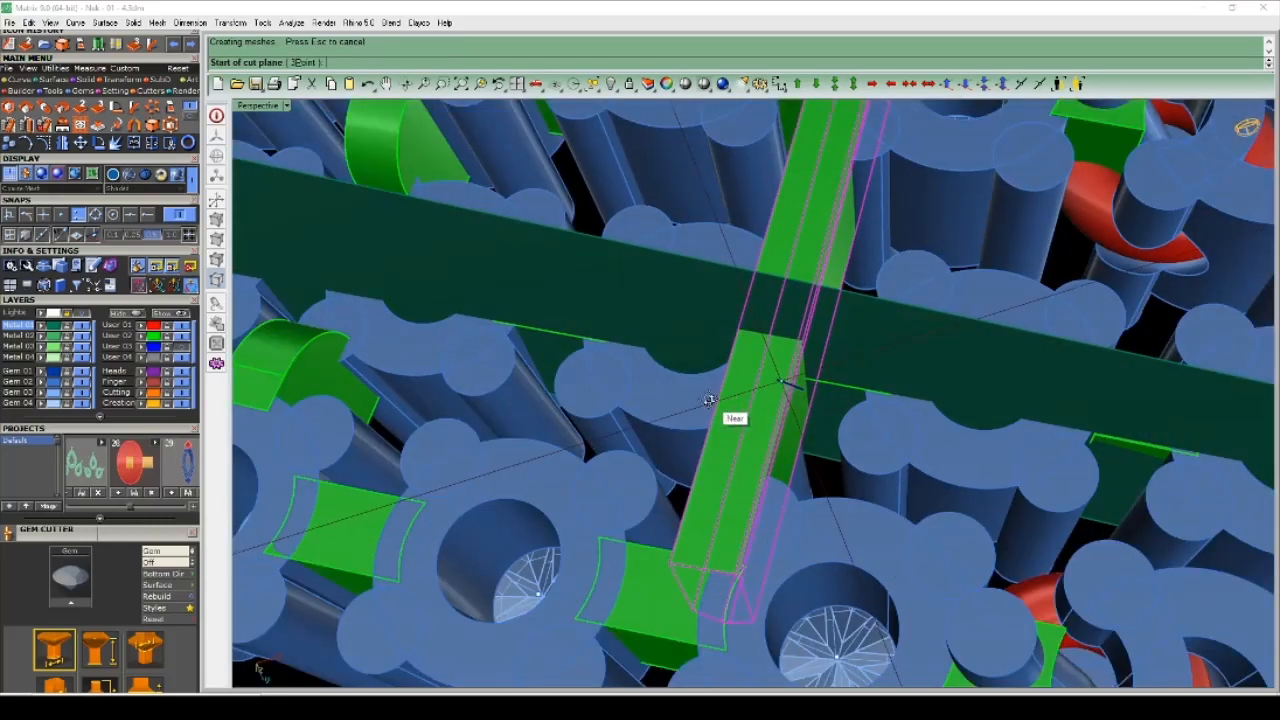
key("Return")
- Set the gumball alignment to Object and adjust the cutting plane's position over the crossbar's middle link
mouse_move(722, 407)
right_mouse_down()
mouse_move(708, 397)
mouse_move(765, 400)
mouse_move(765, 345)
mouse_move(659, 402)
mouse_move(765, 398)
mouse_move(738, 405)
right_mouse_up()
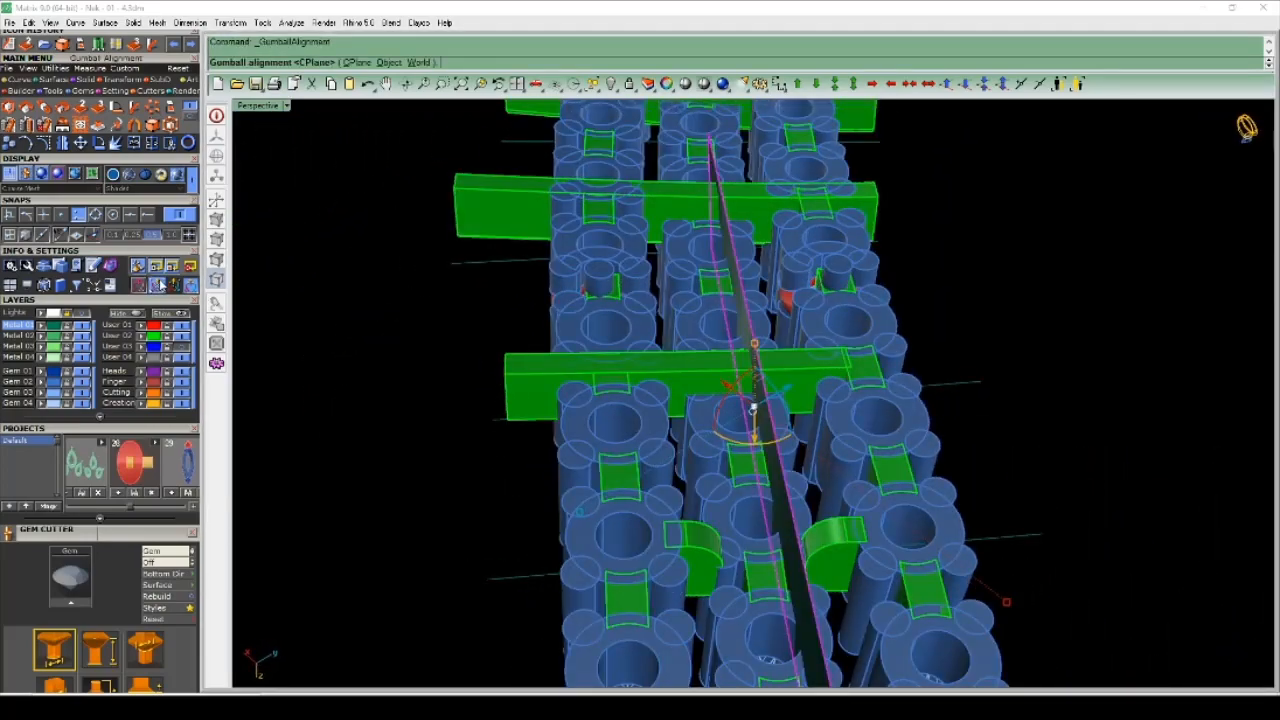
scroll(810, 396, "down", 4)
right_click_drag(810, 396, 858, 376)
scroll(716, 425, "up", 7)
left_click(797, 393)
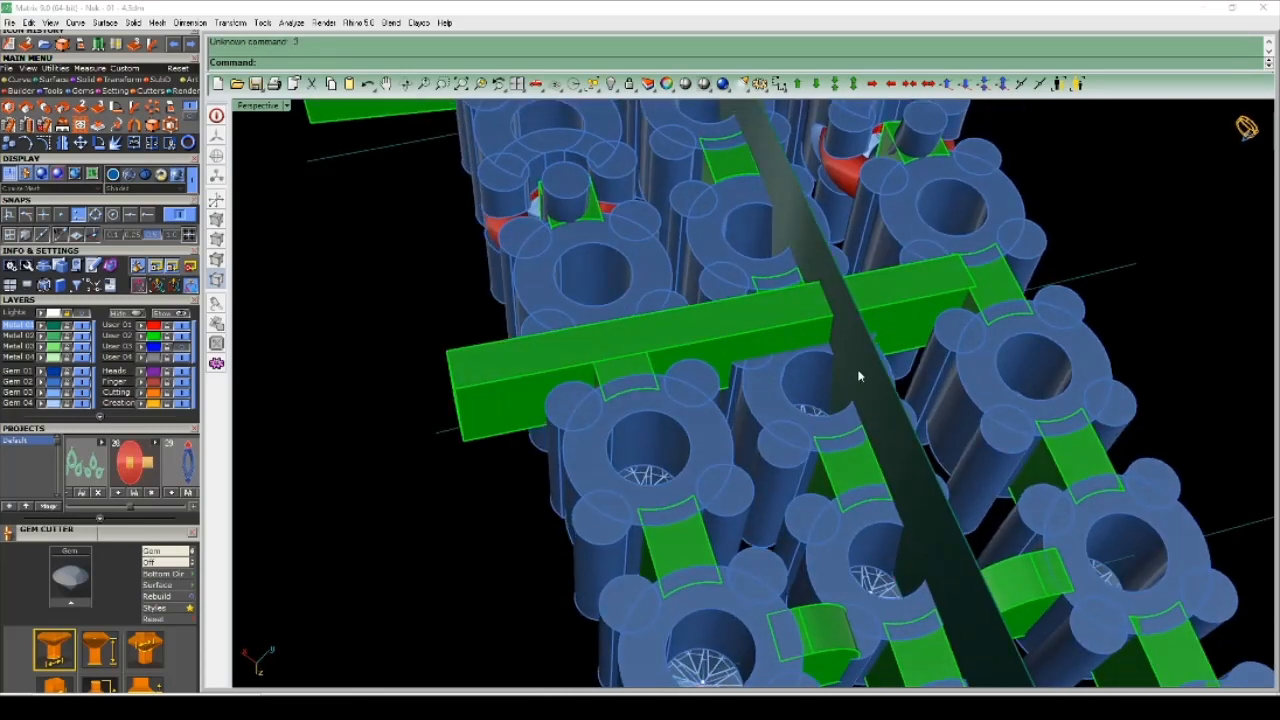
- Split the green crossbar with the cutting plane and delete the plane
left_click(798, 381)
key("Return")
scroll(800, 384, "down", 5)
mouse_move(800, 384)
right_mouse_down()
mouse_move(823, 444)
mouse_move(745, 402)
mouse_move(814, 380)
right_mouse_up()
key("Escape")
scroll(823, 444, "up", 3)
left_click(826, 424)
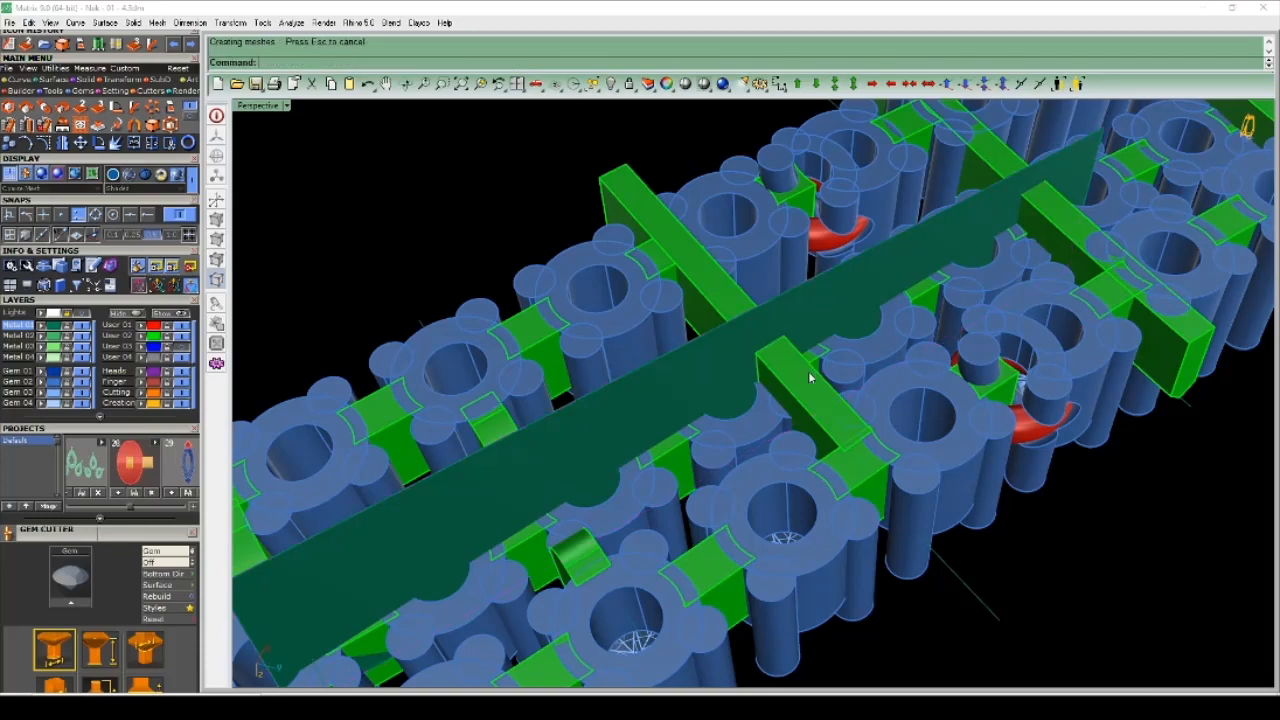
right_click_drag(808, 375, 771, 366)
key("Delete")
- Remove the shorter split-off crossbar segment from its group
scroll(735, 370, "down", 5)
scroll(765, 381, "up", 6)
type("rg")
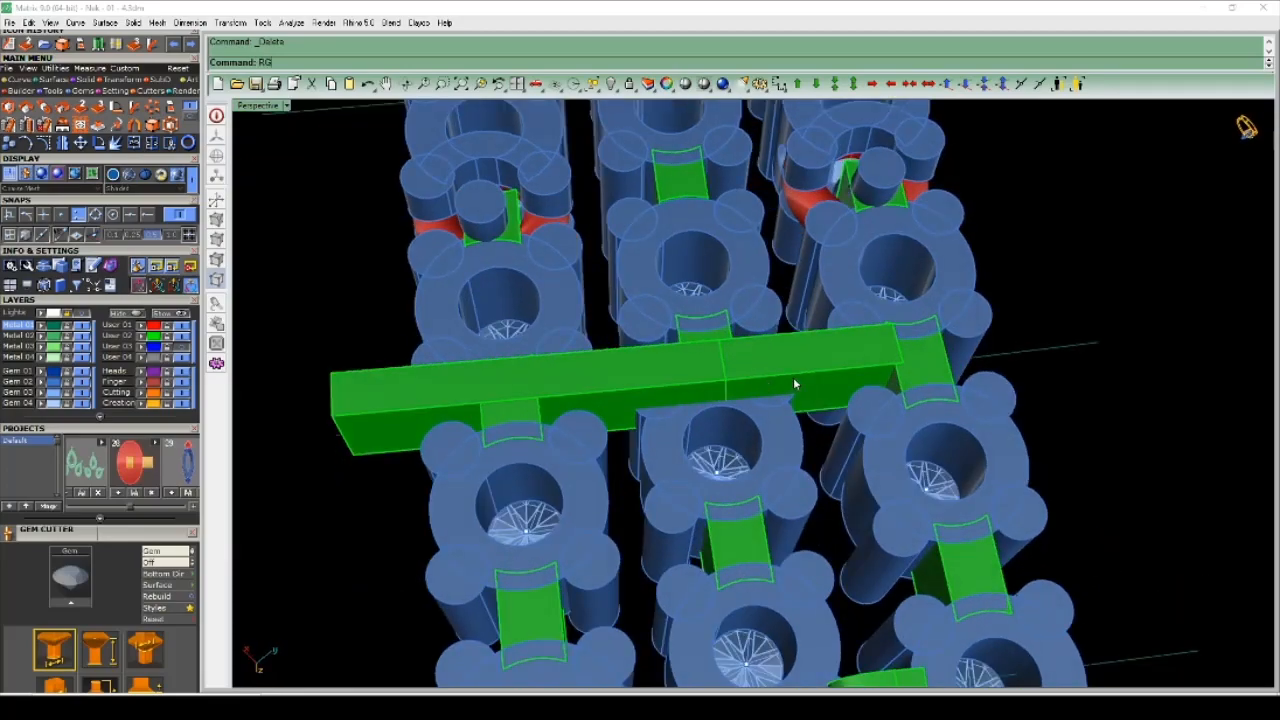
key("Return")
left_click(801, 371)
key("Return")
- Shorten the split-off segment in one direction to leave a small gap, and fillet its inner top edge with a 1.5 radius
right_click_drag(777, 389, 843, 410)
scroll(807, 376, "up", 2)
scroll(850, 435, "up", 4)
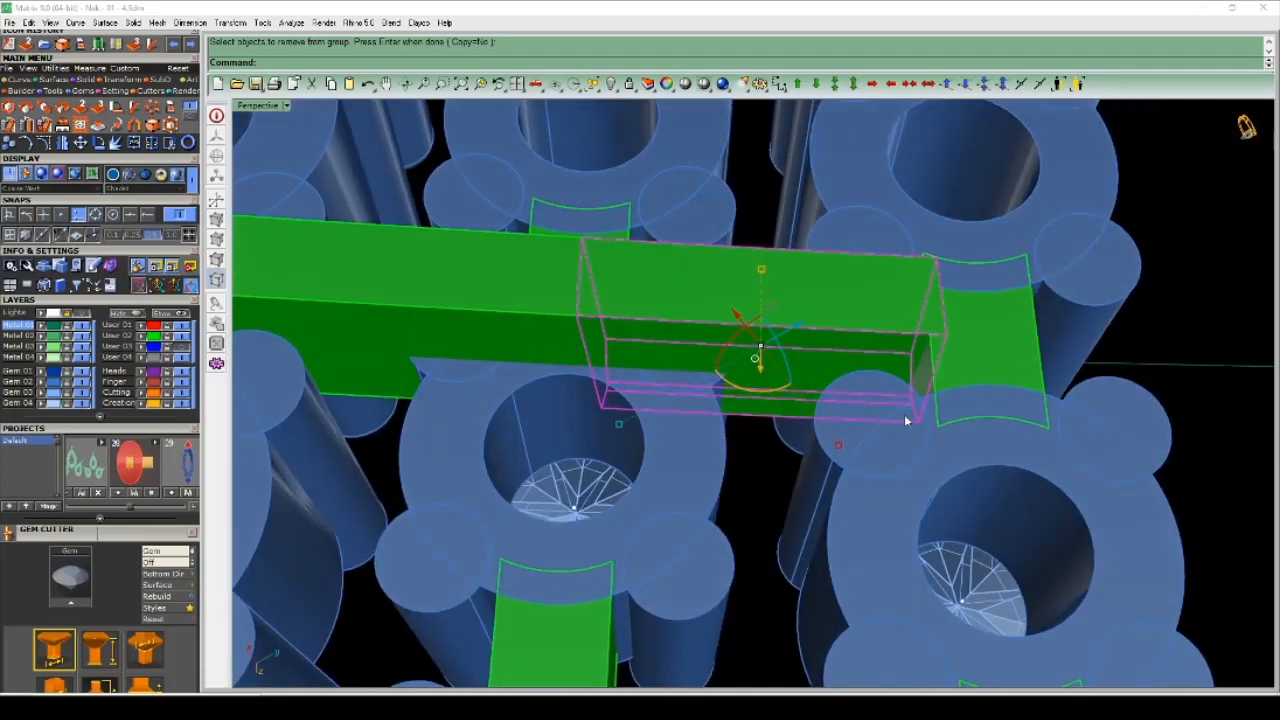
type("s1")
key("Return")
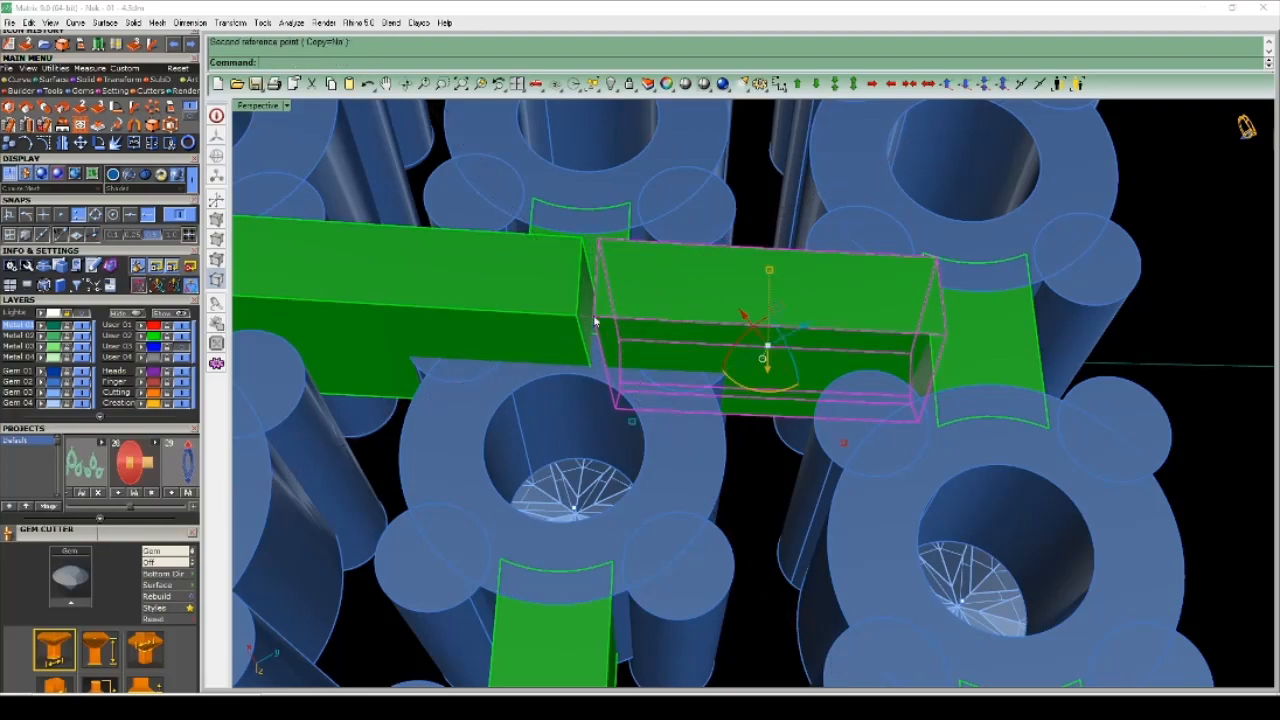
right_click_drag(594, 322, 652, 355)
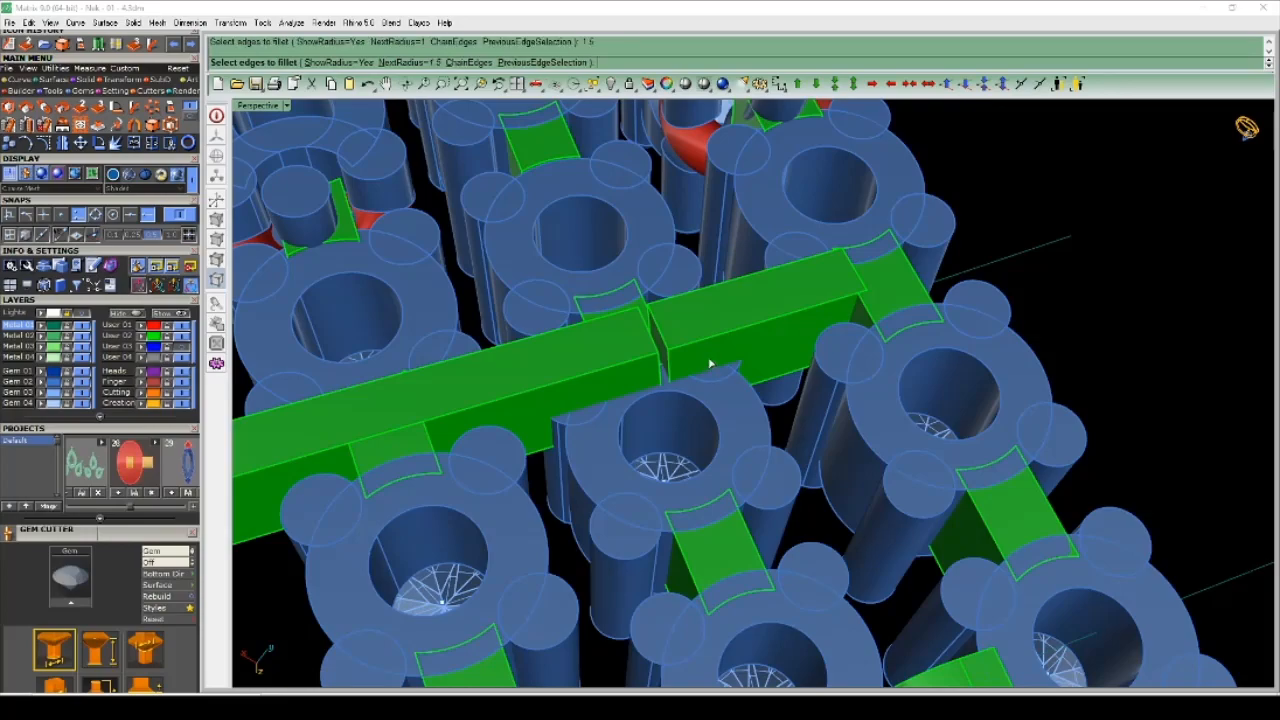
scroll(700, 328, "down", 5)
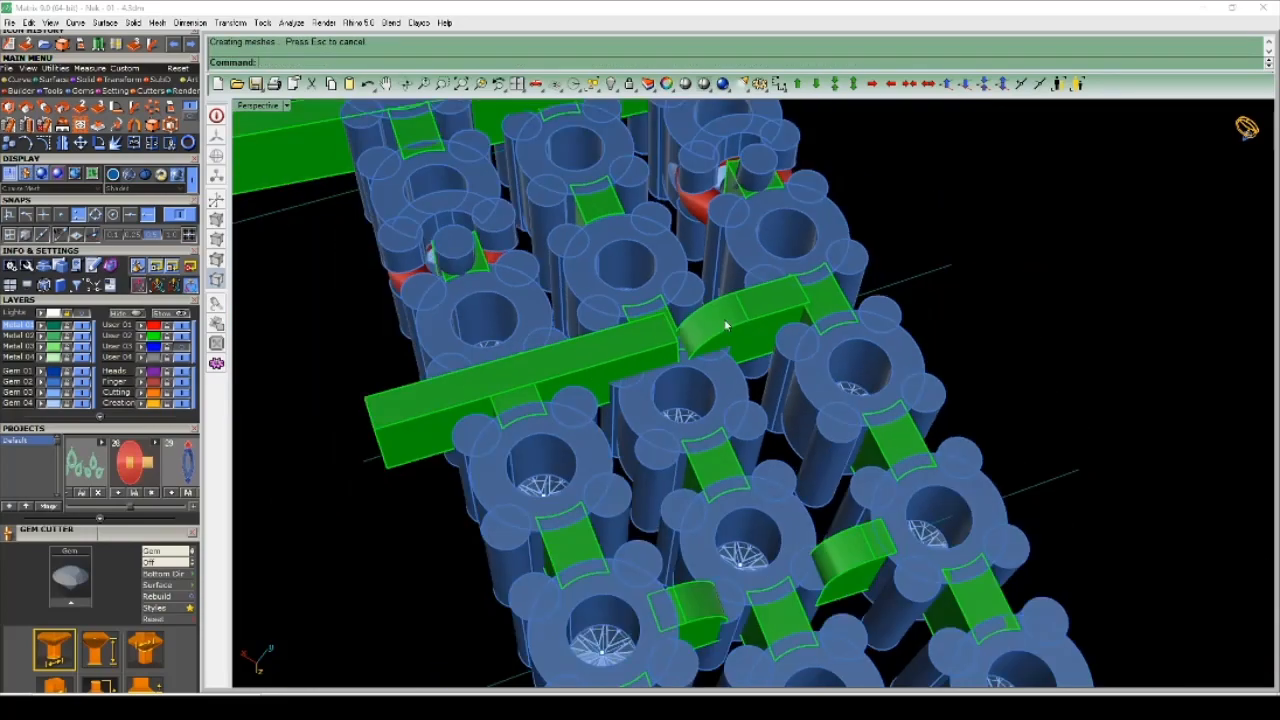
- Try to create a cutting plane across the longer remaining crossbar segment, and undo it
right_click_drag(726, 323, 542, 249)
left_click(660, 305)
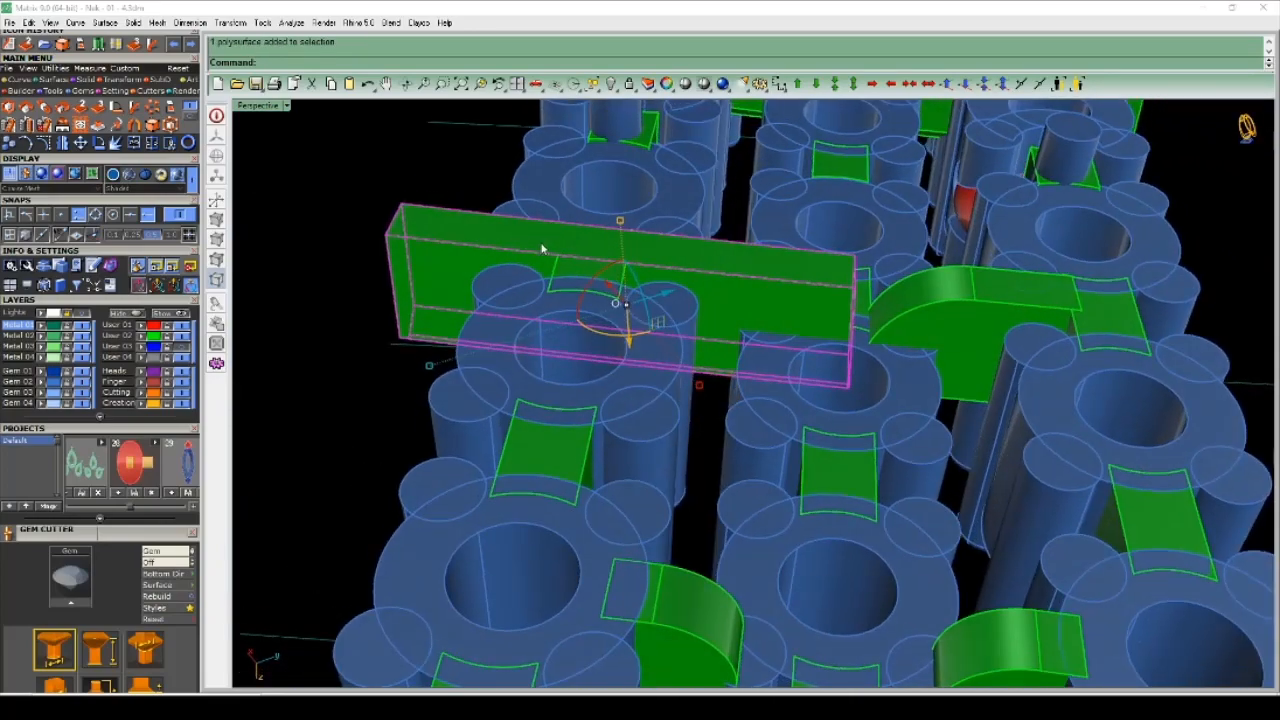
key("Return")
scroll(585, 215, "up", 6)
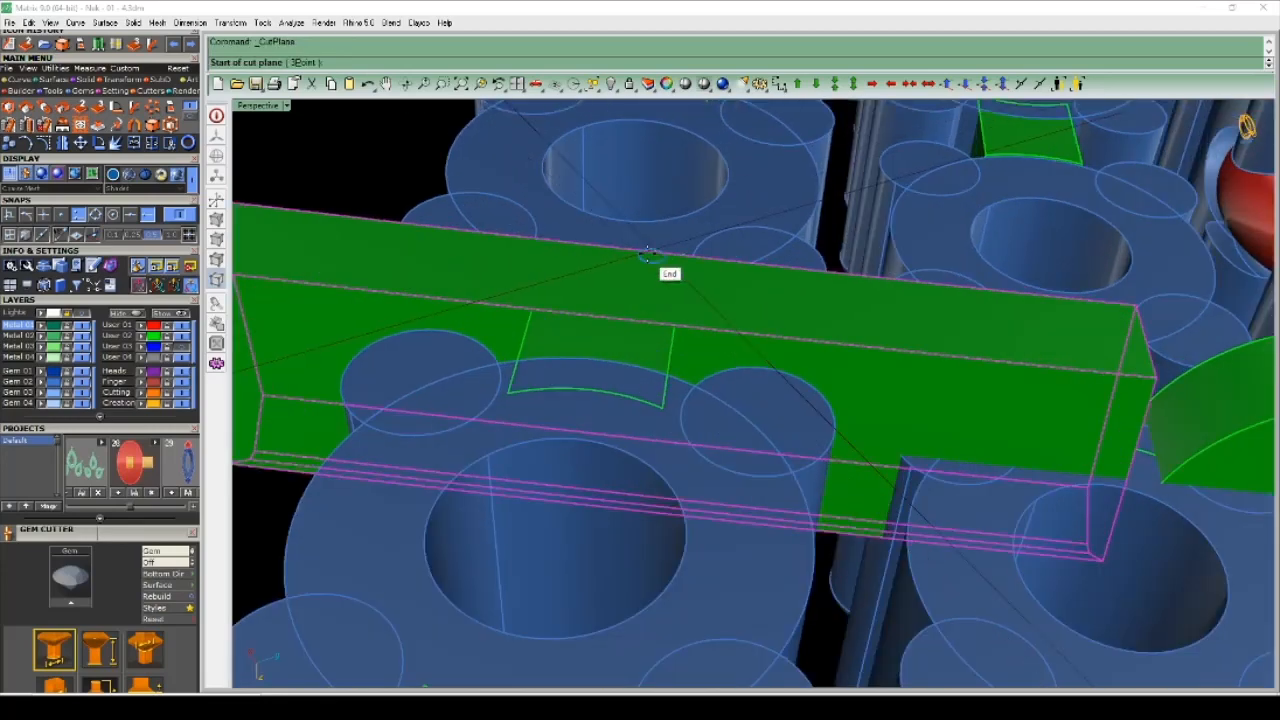
right_click_drag(649, 253, 648, 319)
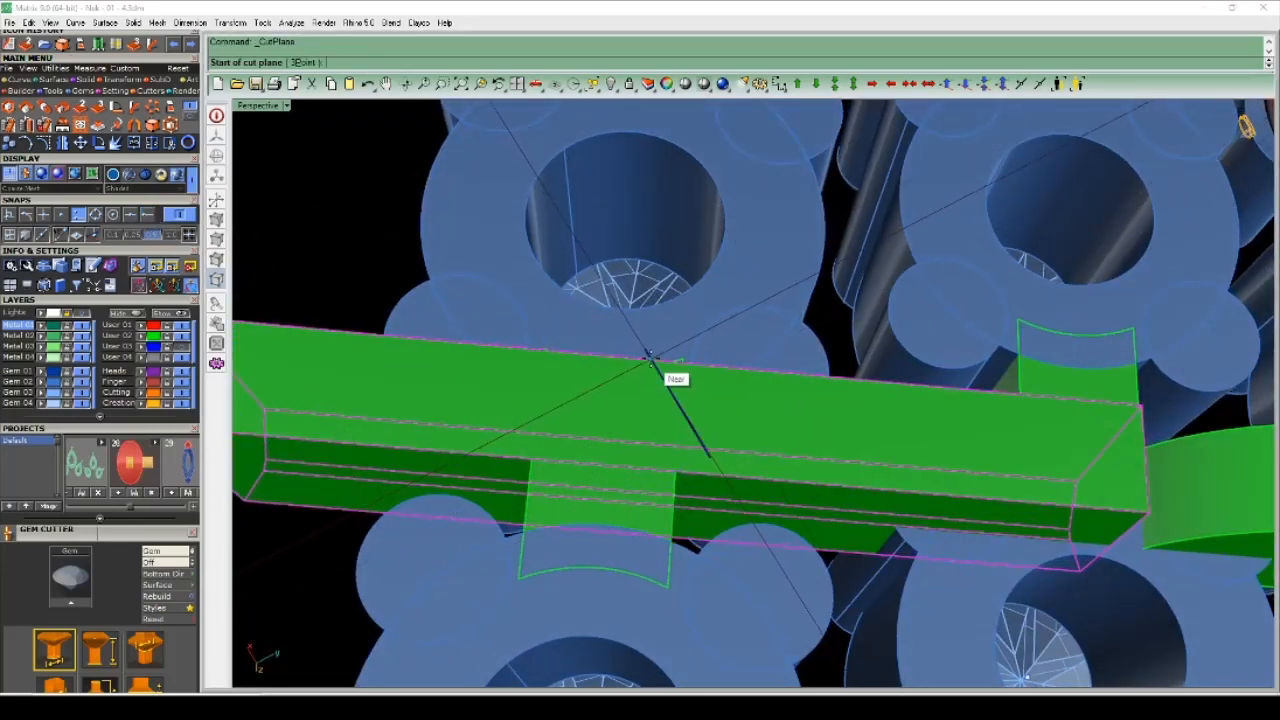
left_click(643, 473)
key("Escape")
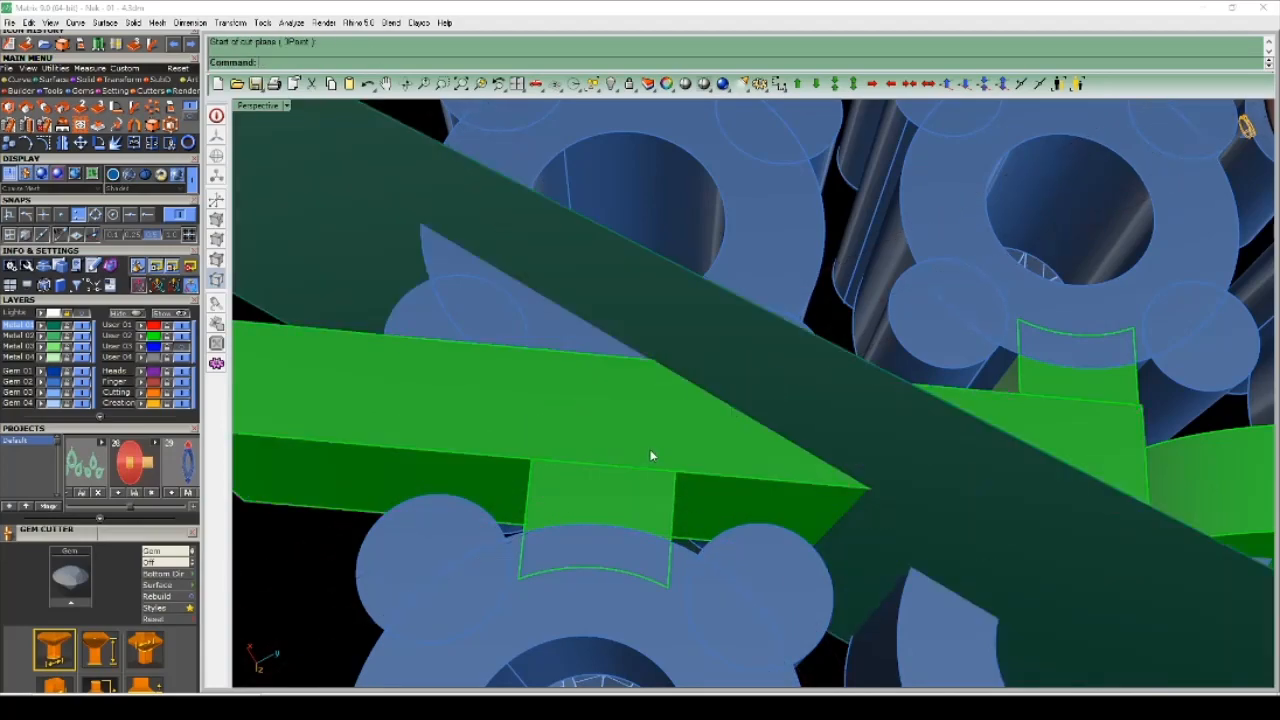
key("ctrl+z")
- Create a cutting plane through the longer crossbar segment, aligned with the side edge of the outer row's connector
scroll(668, 441, "down", 5)
right_click_drag(668, 439, 815, 401)
scroll(817, 406, "up", 5)
left_click(791, 418)
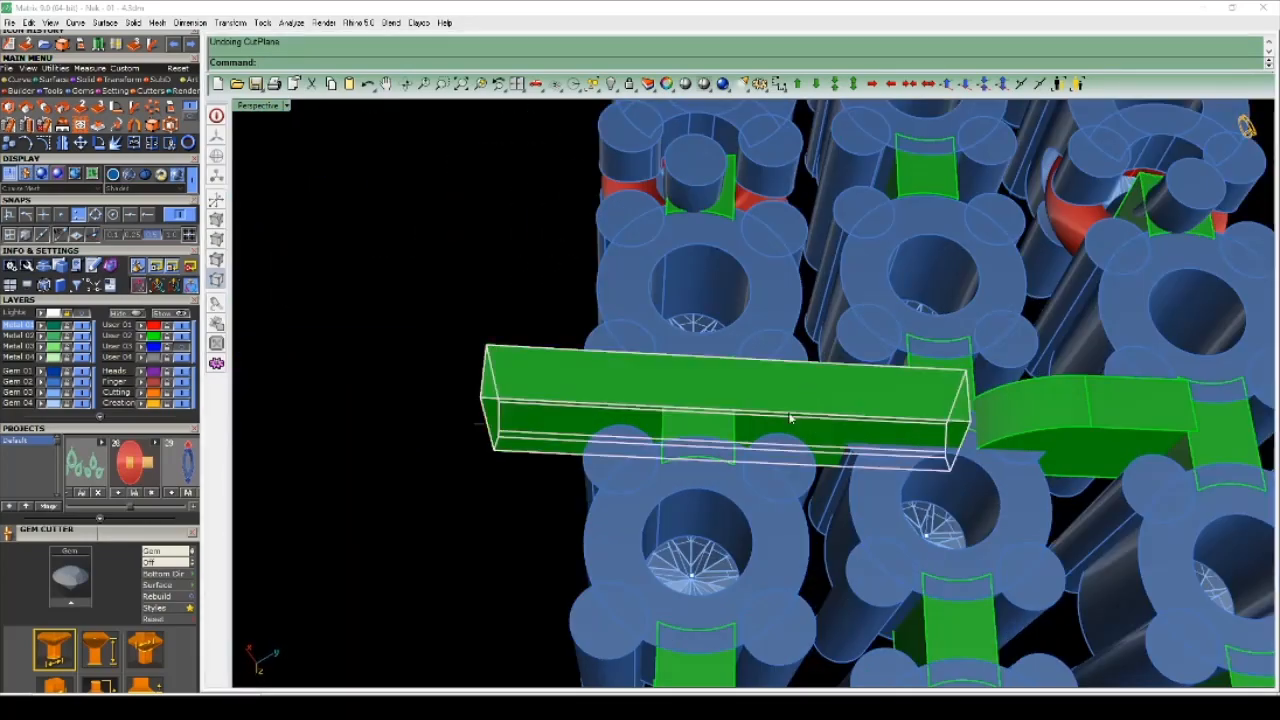
key("Escape")
scroll(739, 438, "up", 4)
right_click_drag(739, 438, 795, 441)
type("cp")
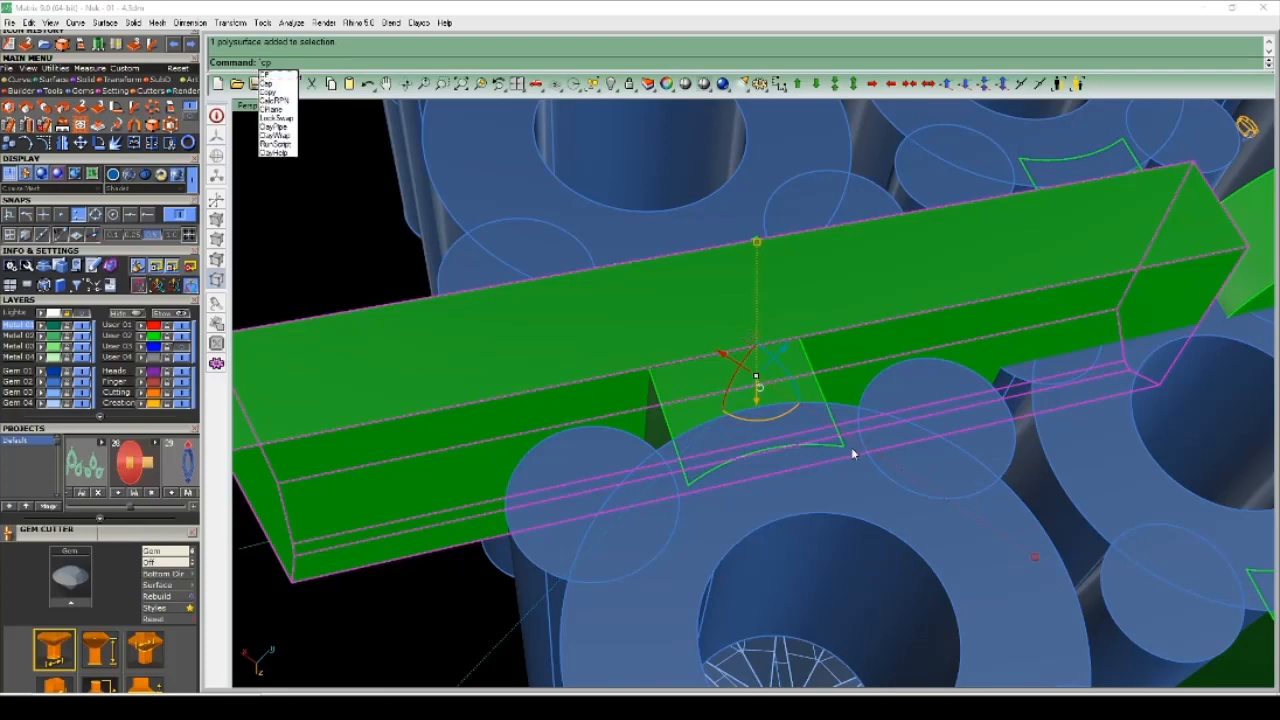
scroll(827, 387, "up", 3)
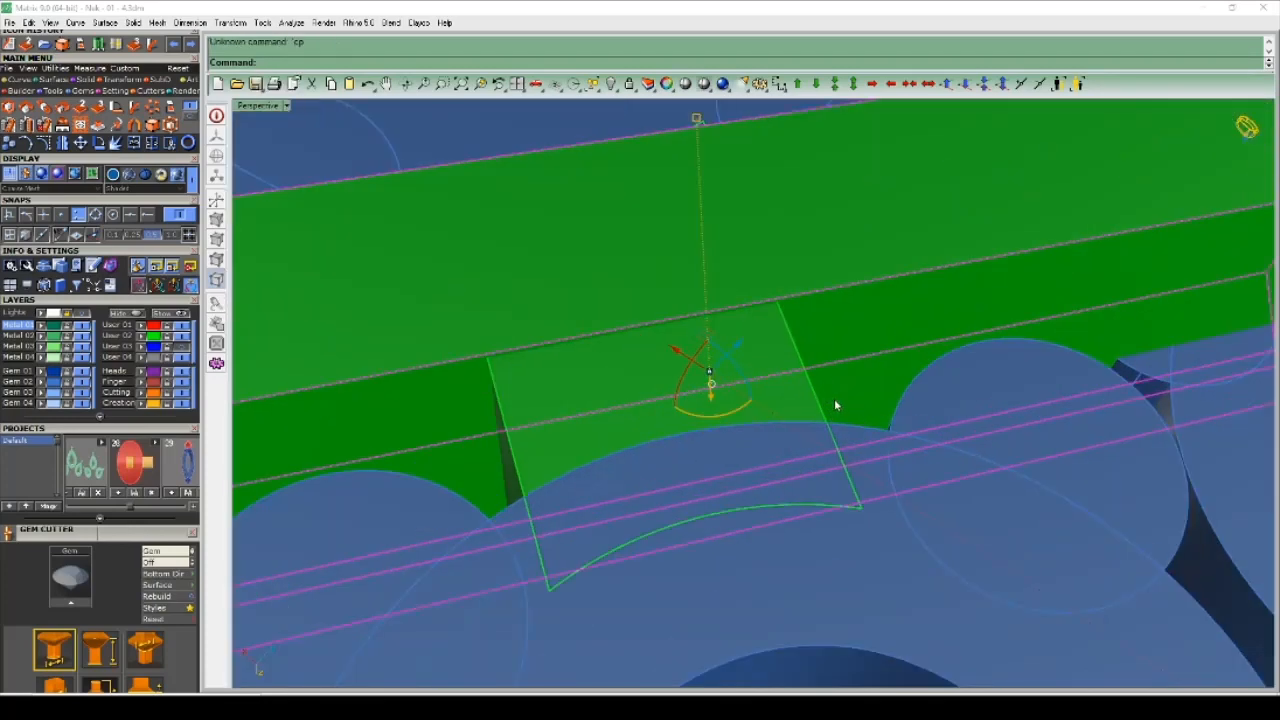
type("cp")
key("Return")
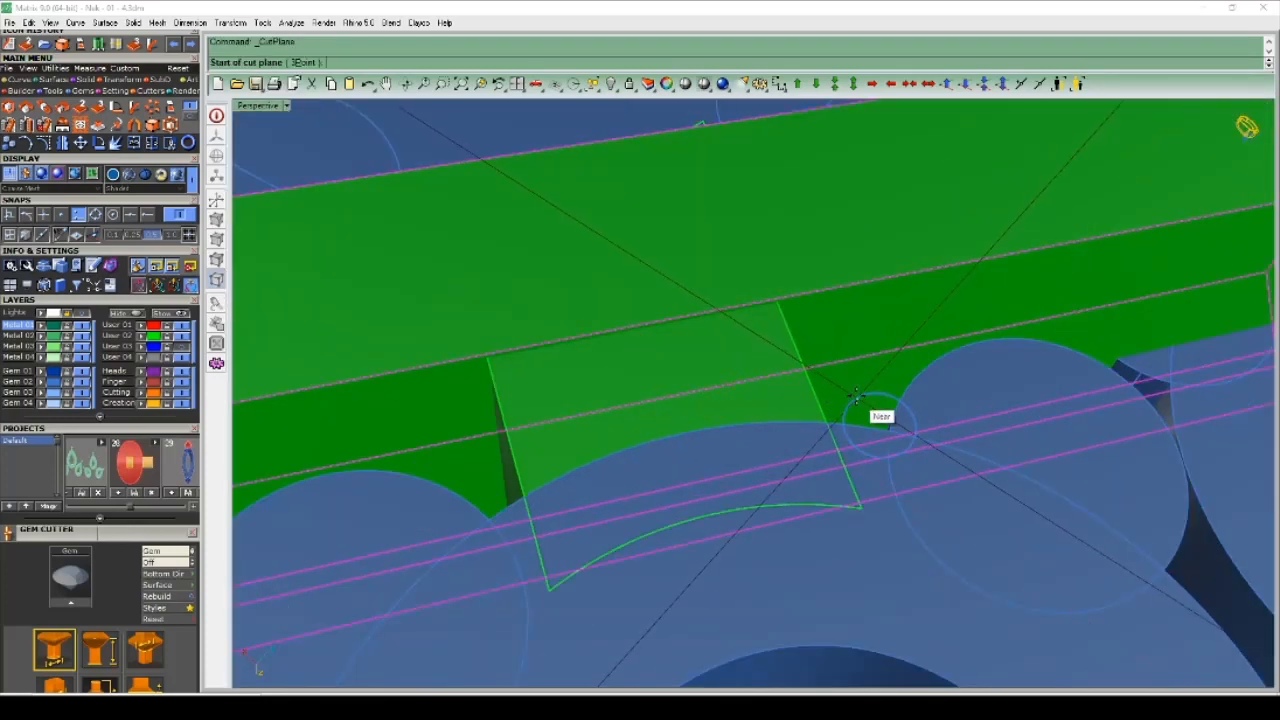
scroll(857, 400, "up", 5)
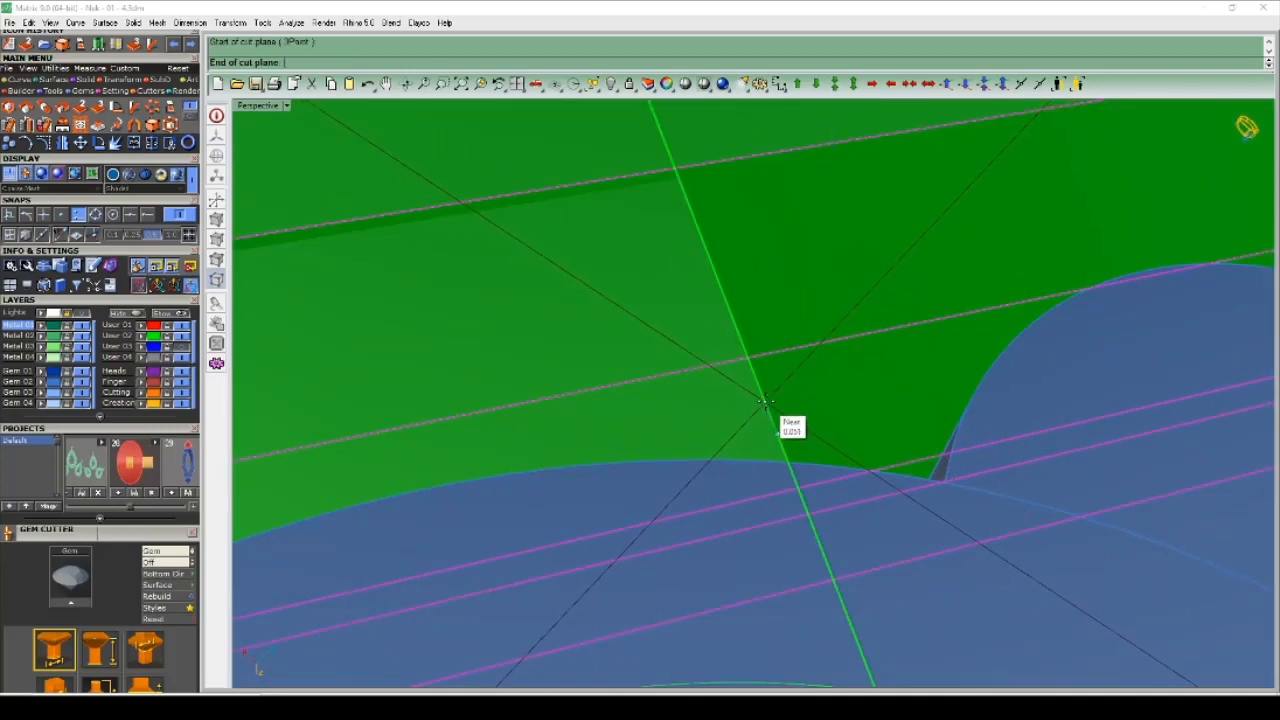
scroll(765, 402, "down", 10)
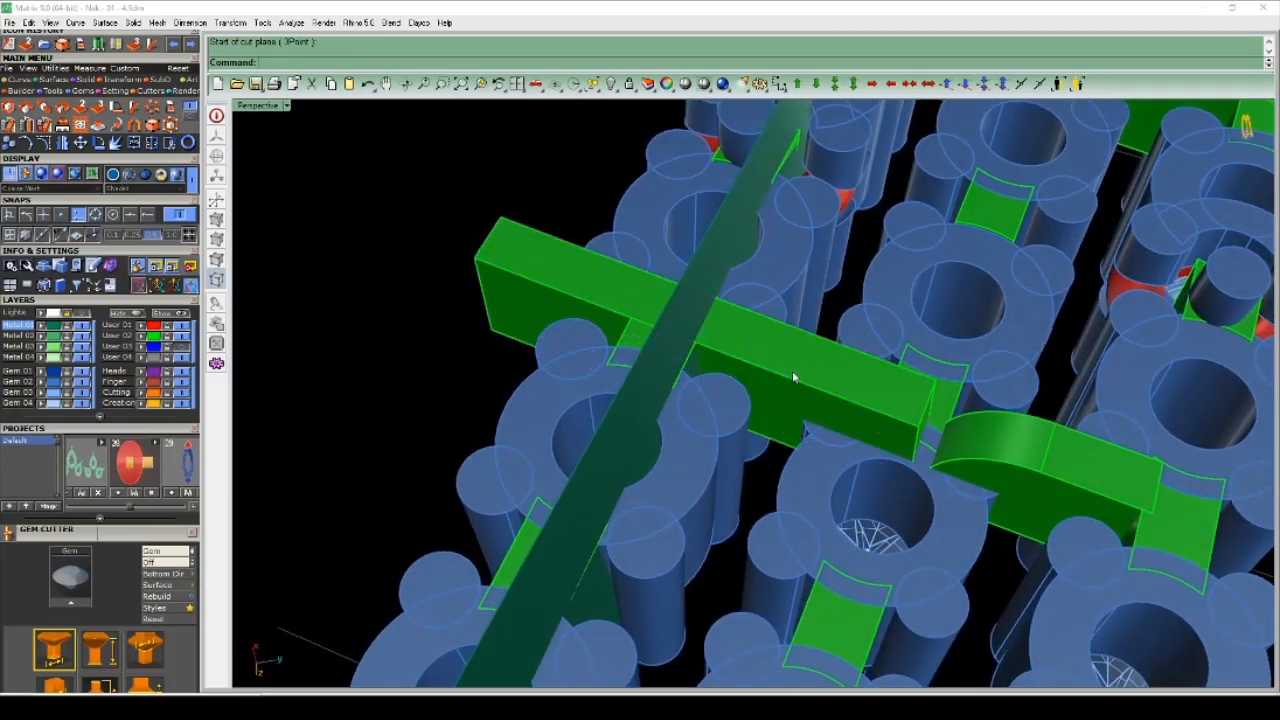
- Align the gumball to the object and offset the new cutting plane along the longer crossbar segment
right_click_drag(792, 377, 702, 379)
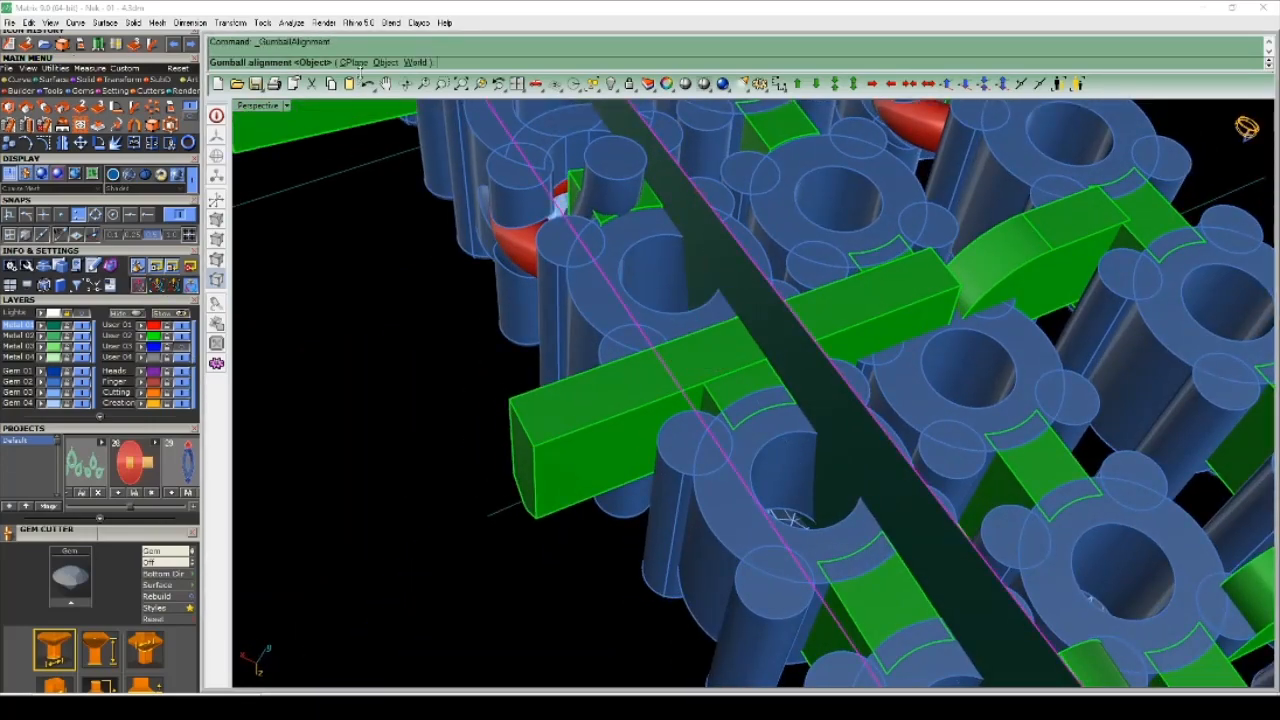
scroll(840, 403, "down", 6)
right_click_drag(723, 400, 792, 400)
scroll(792, 400, "up", 3)
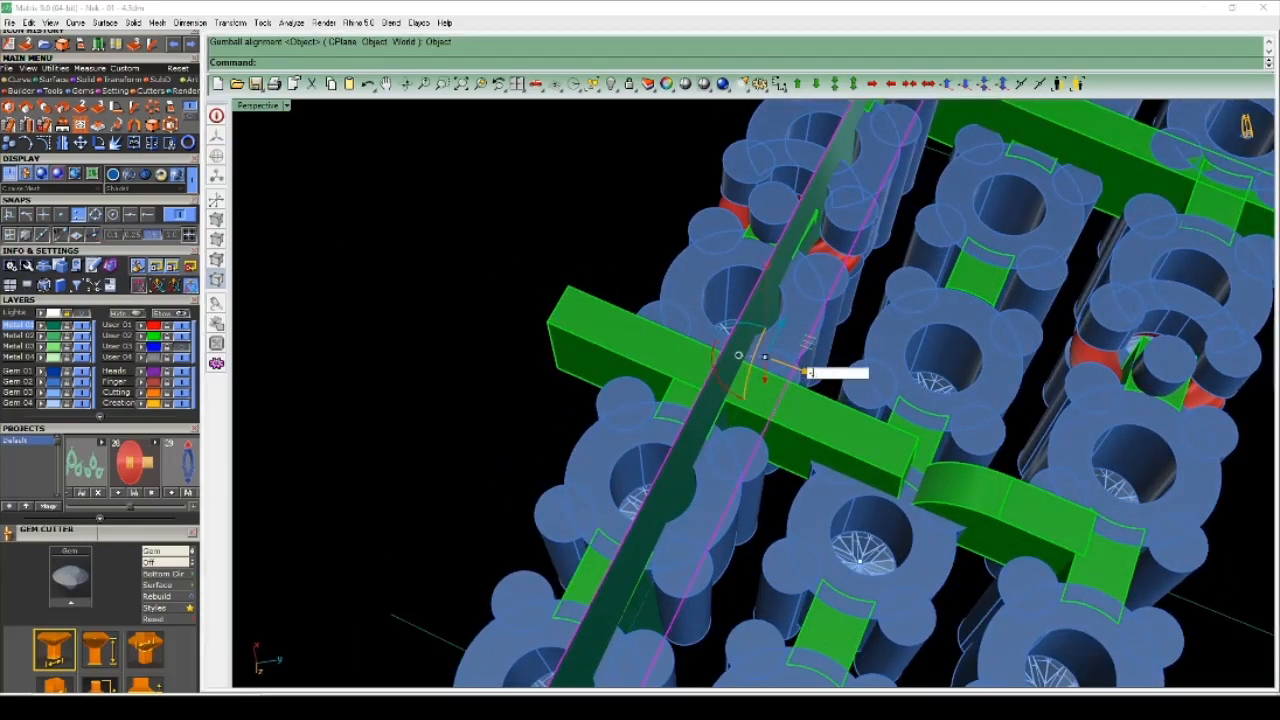
right_click_drag(810, 372, 685, 397)
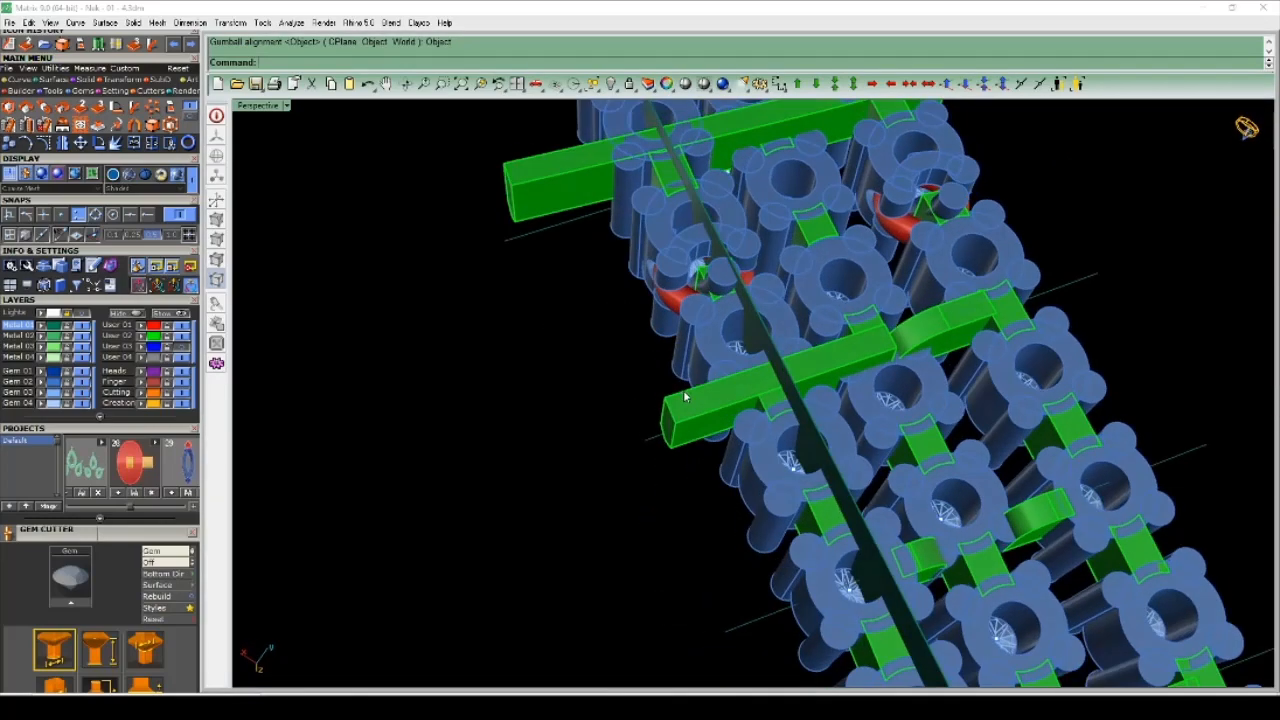
- Split the longer crossbar segment with the cutting plane, and delete the plane and the surplus outer end
right_click_drag(759, 420, 791, 402)
right_click(897, 402)
left_click(920, 375)
right_click(895, 381)
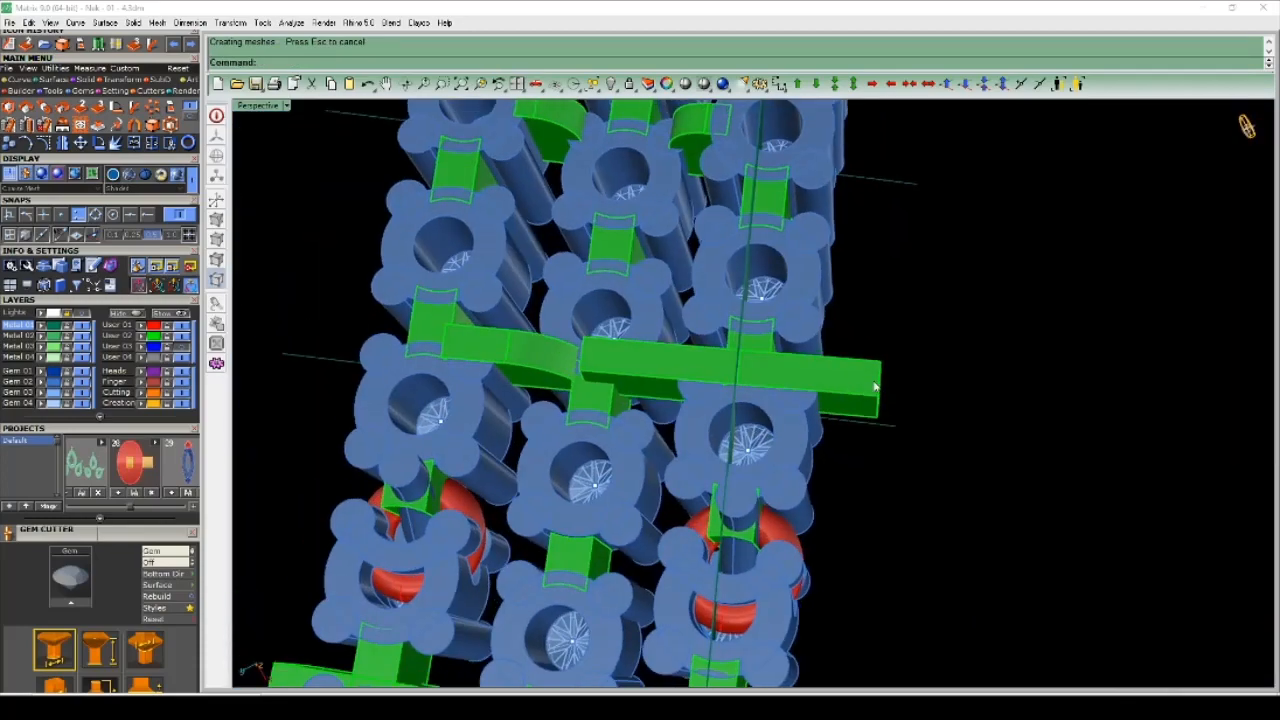
right_click_drag(863, 362, 625, 503)
key("Delete")
- Try to fillet the upper inner end edge of the shortened crossbar segment with a radius of 2, and undo it
scroll(625, 503, "up", 6)
right_click_drag(664, 443, 728, 391)
scroll(791, 387, "up", 5)
scroll(805, 400, "up", 4)
scroll(805, 400, "down", 4)
scroll(805, 423, "up", 5)
scroll(792, 421, "down", 6)
scroll(710, 389, "up", 6)
scroll(710, 389, "down", 3)
scroll(720, 388, "up", 5)
scroll(697, 389, "down", 4)
scroll(662, 367, "up", 2)
scroll(662, 367, "down", 3)
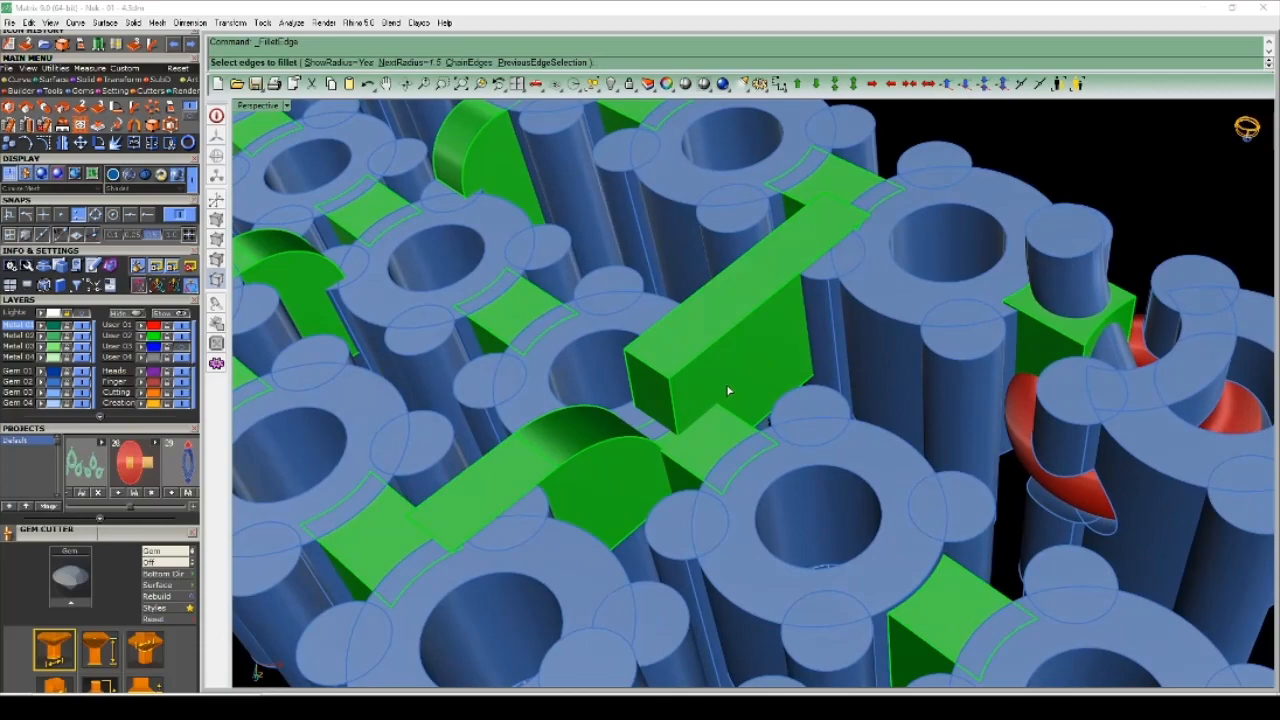
right_click(662, 378)
right_click(662, 378)
scroll(662, 378, "down", 5)
right_click_drag(664, 380, 688, 370)
scroll(676, 362, "up", 5)
scroll(676, 359, "down", 3)
key("ctrl+z")
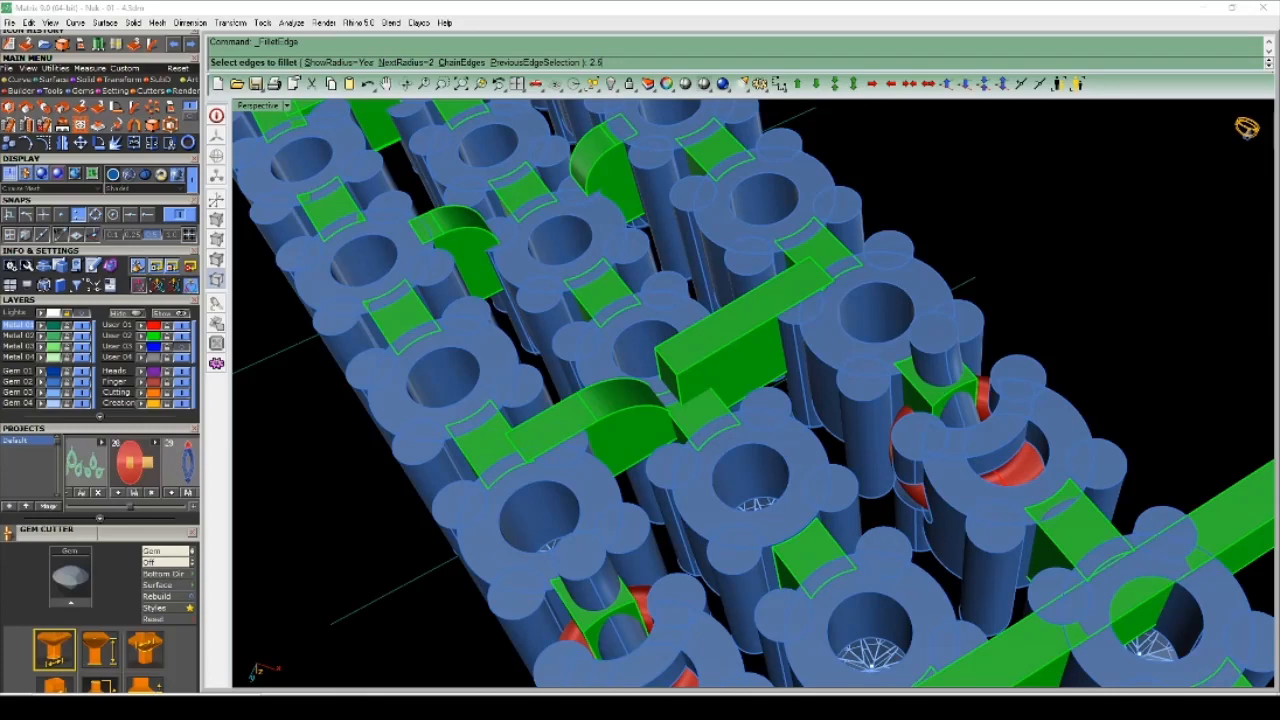
- Try to fillet the segment's upper inner end edge with a radius of 2.5, and undo it
key("Return")
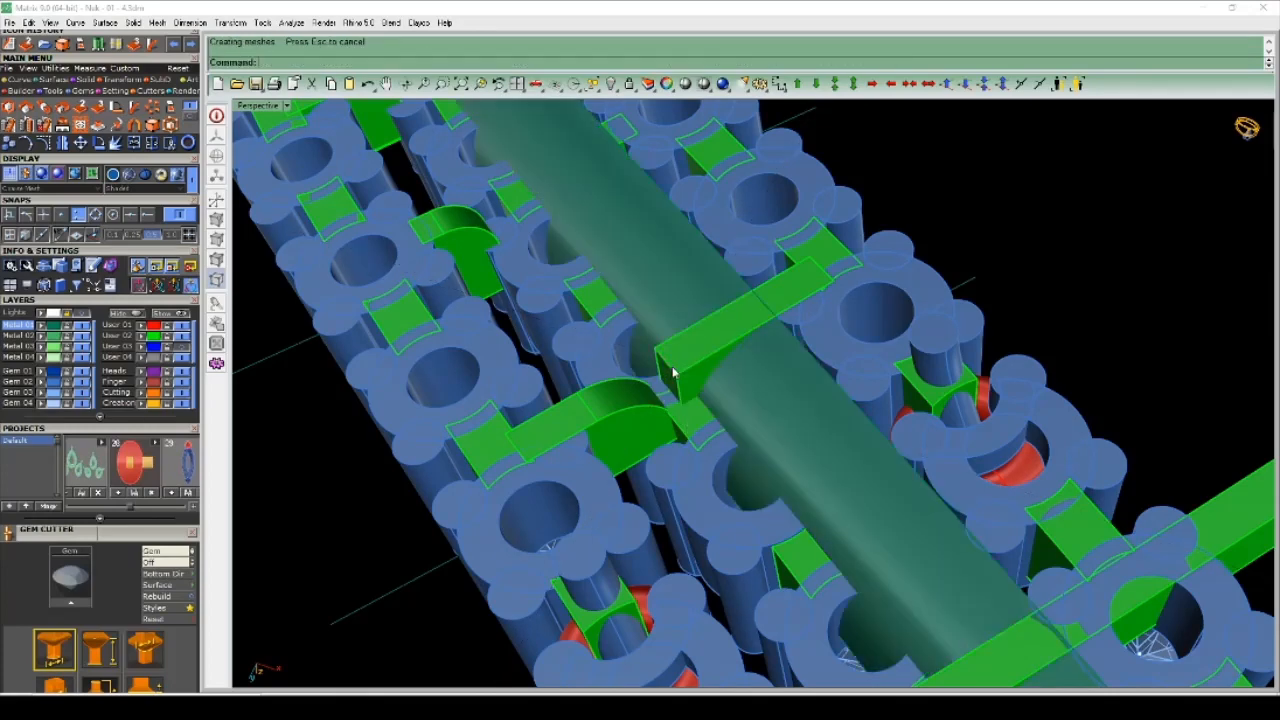
scroll(700, 367, "down", 4)
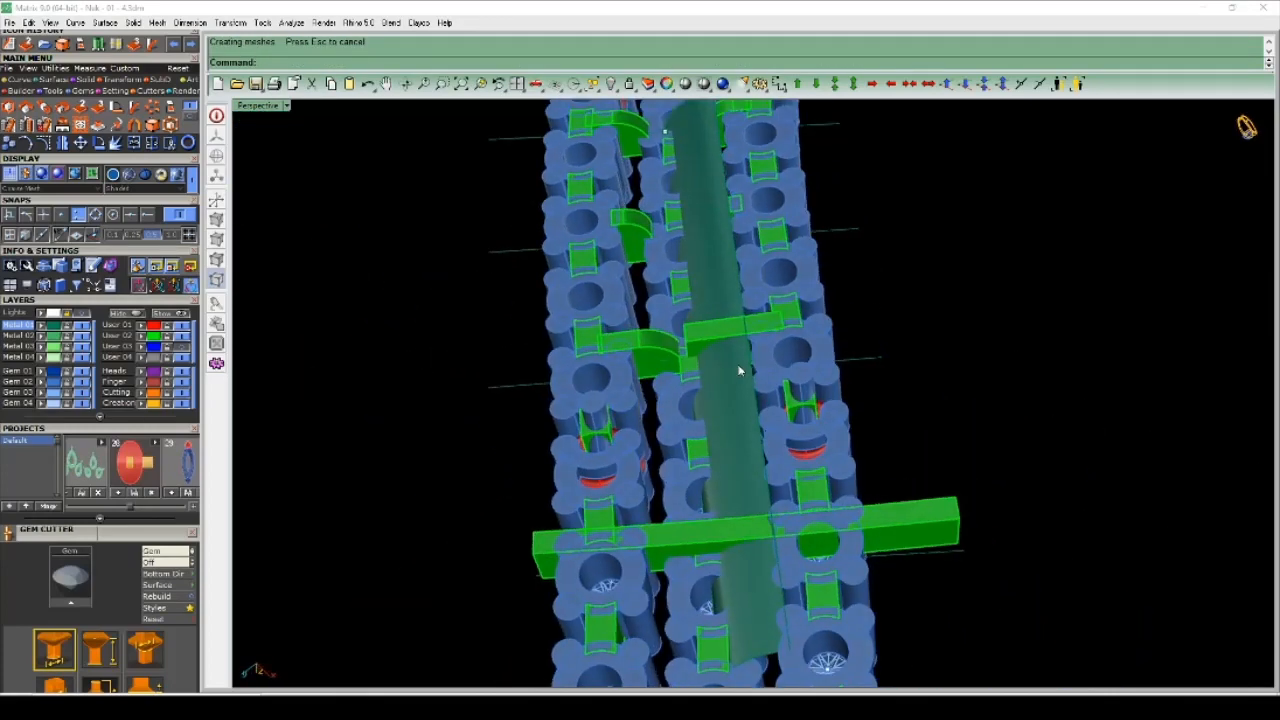
key("ctrl+z")
- Try to fillet the segment's upper inner end edge with a radius of 2.2, and undo it
scroll(667, 414, "up", 5)
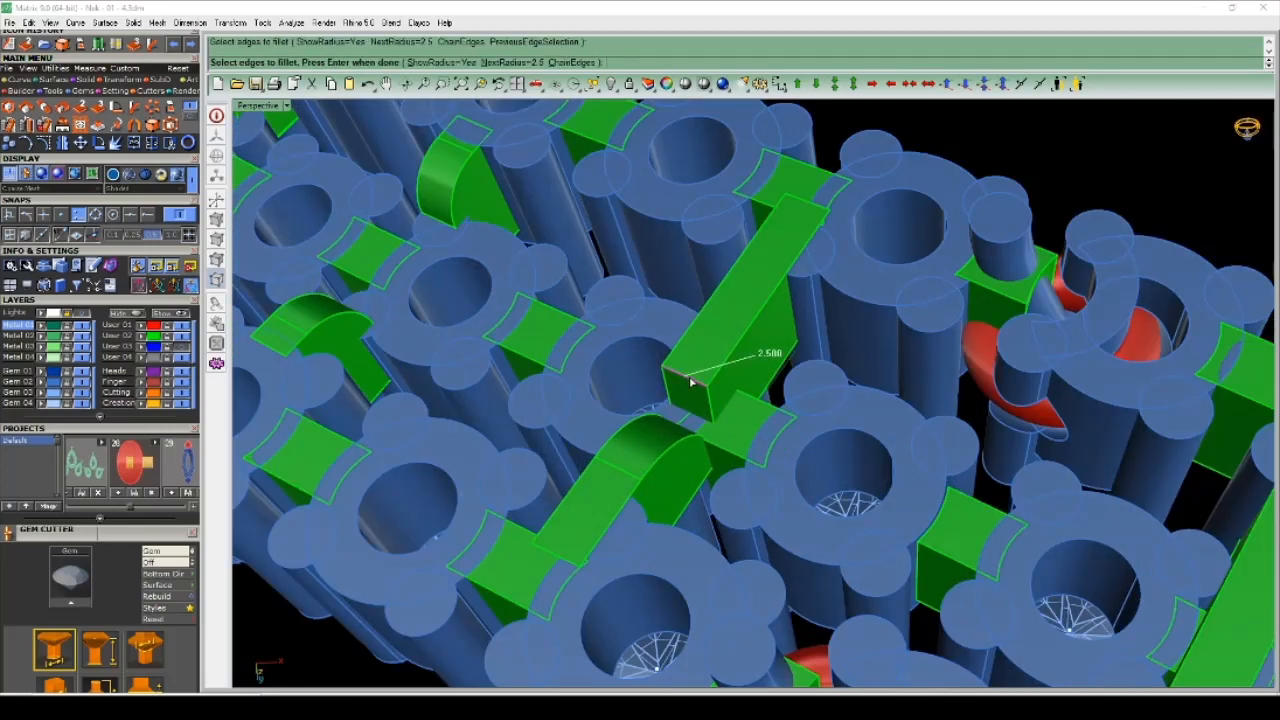
key("Escape")
key("Return")
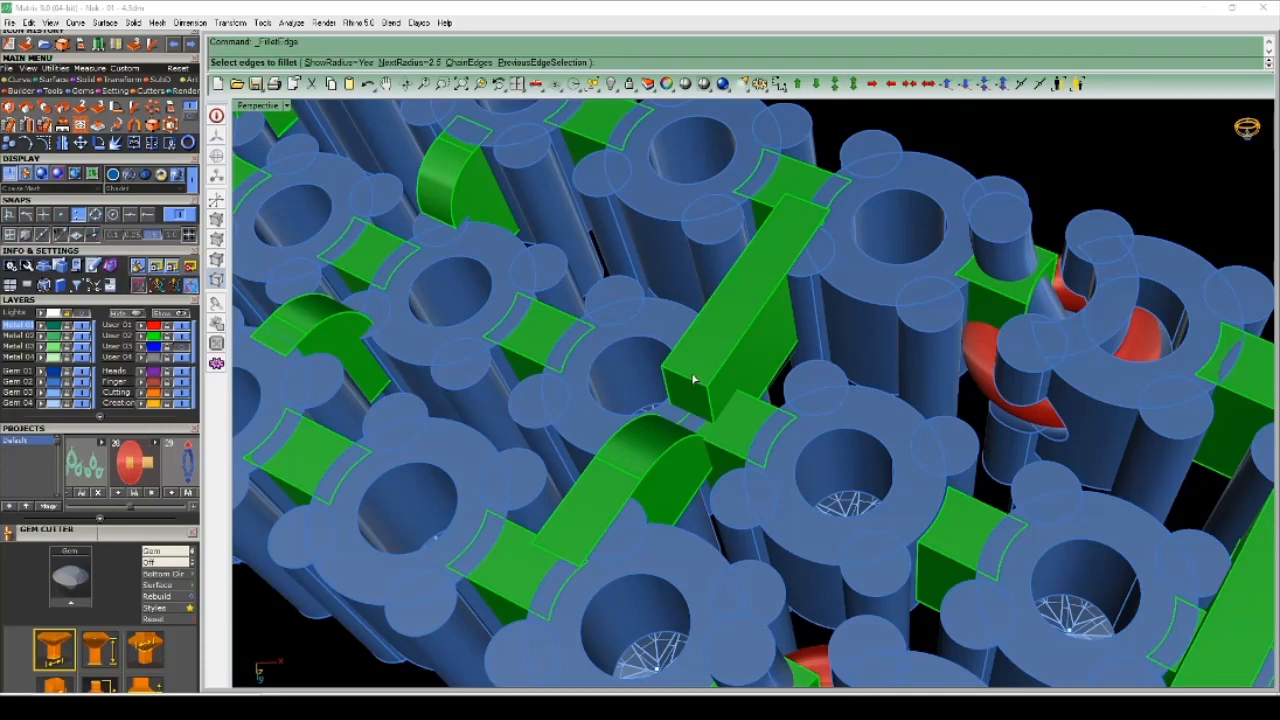
left_click(692, 382)
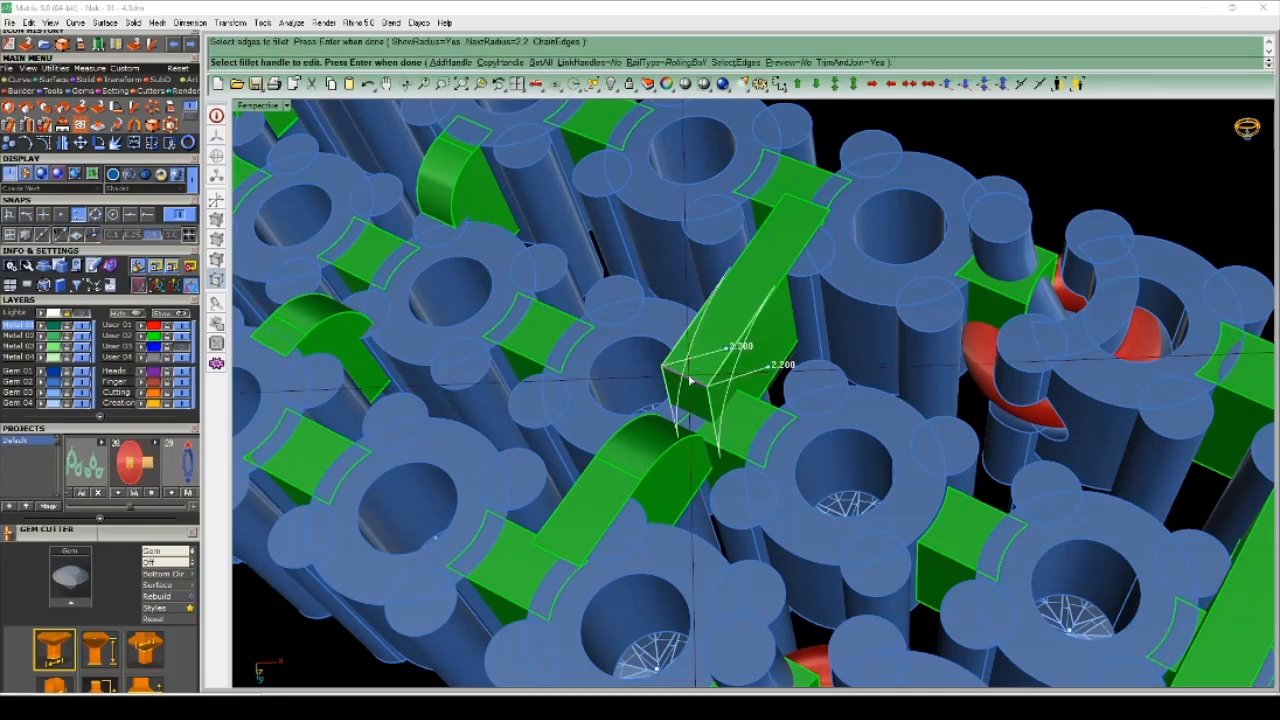
key("Return")
key("ctrl+z")
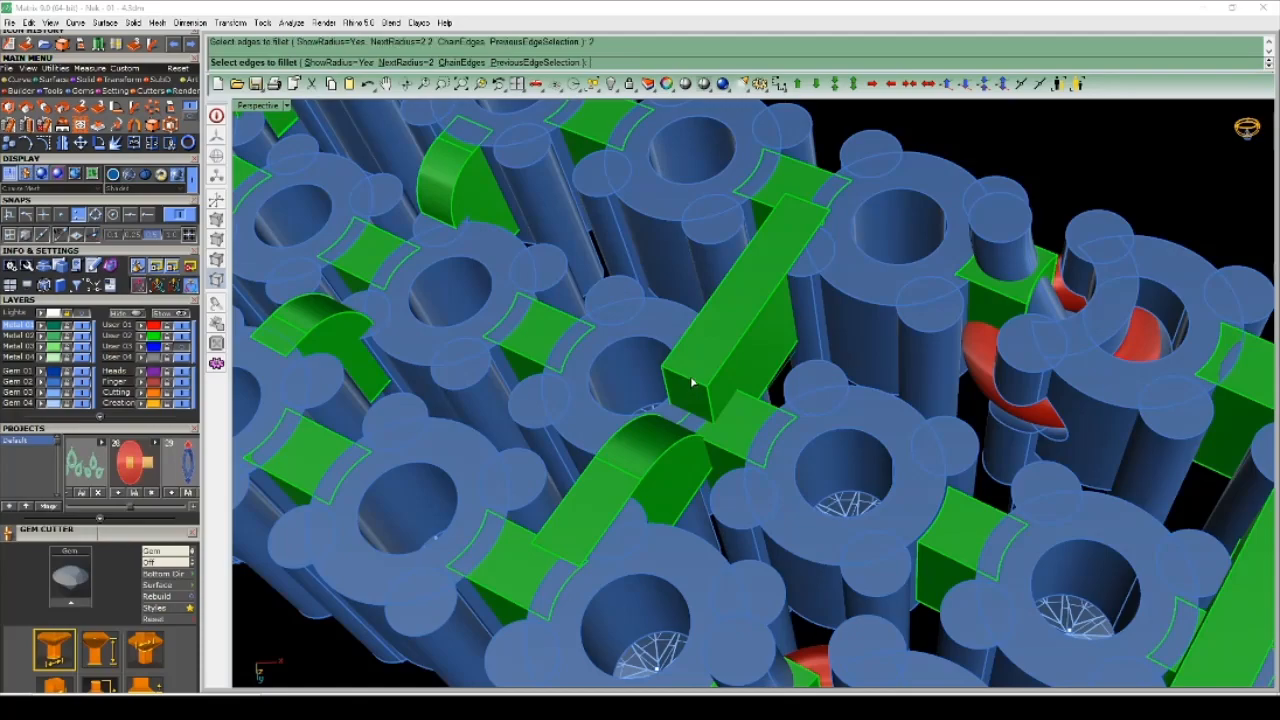
- Fillet the upper inner end edge of the crossbar segment with a radius of 2
scroll(692, 382, "down", 3)
key("Return")
key("Return")
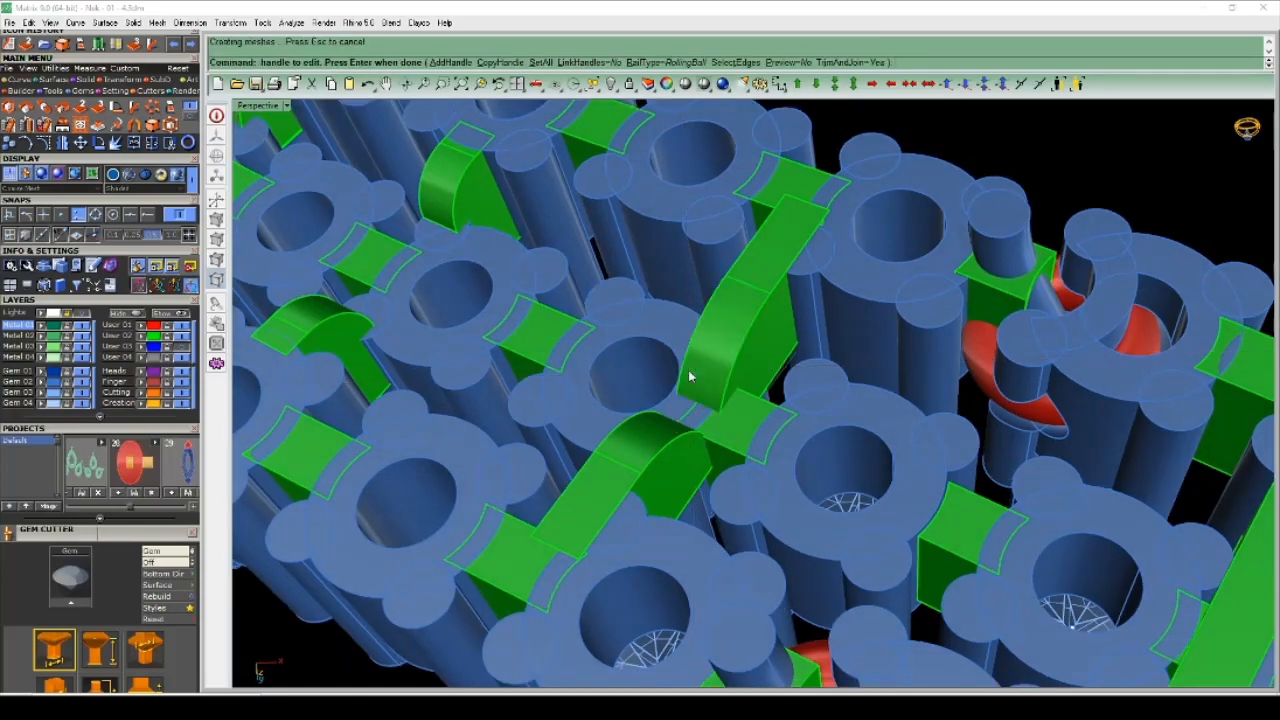
- Undo the last fillet and scale the crossbar segment in one dimension from its outer end corner to a length of about 3.1
right_click_drag(613, 381, 743, 318)
scroll(720, 300, "up", 3)
left_click(775, 302)
scroll(711, 333, "up", 5)
type("1")
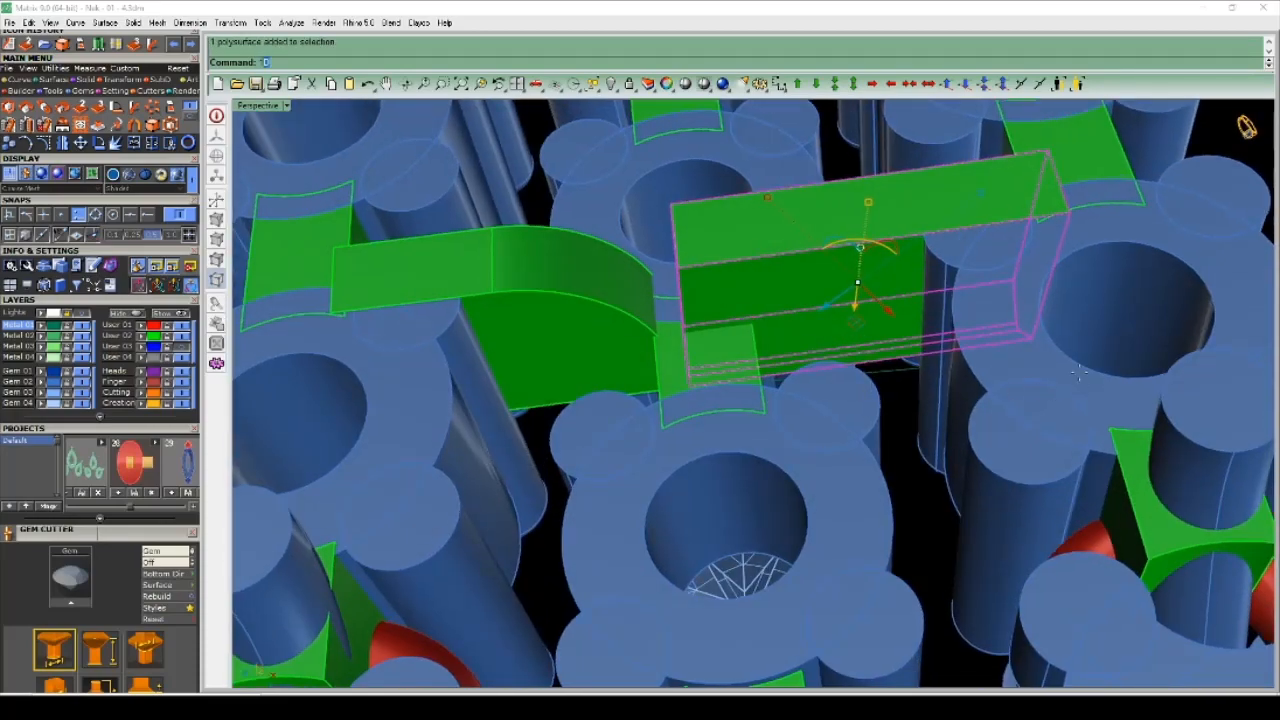
type("d")
key("Return")
key("Escape")
key("Return")
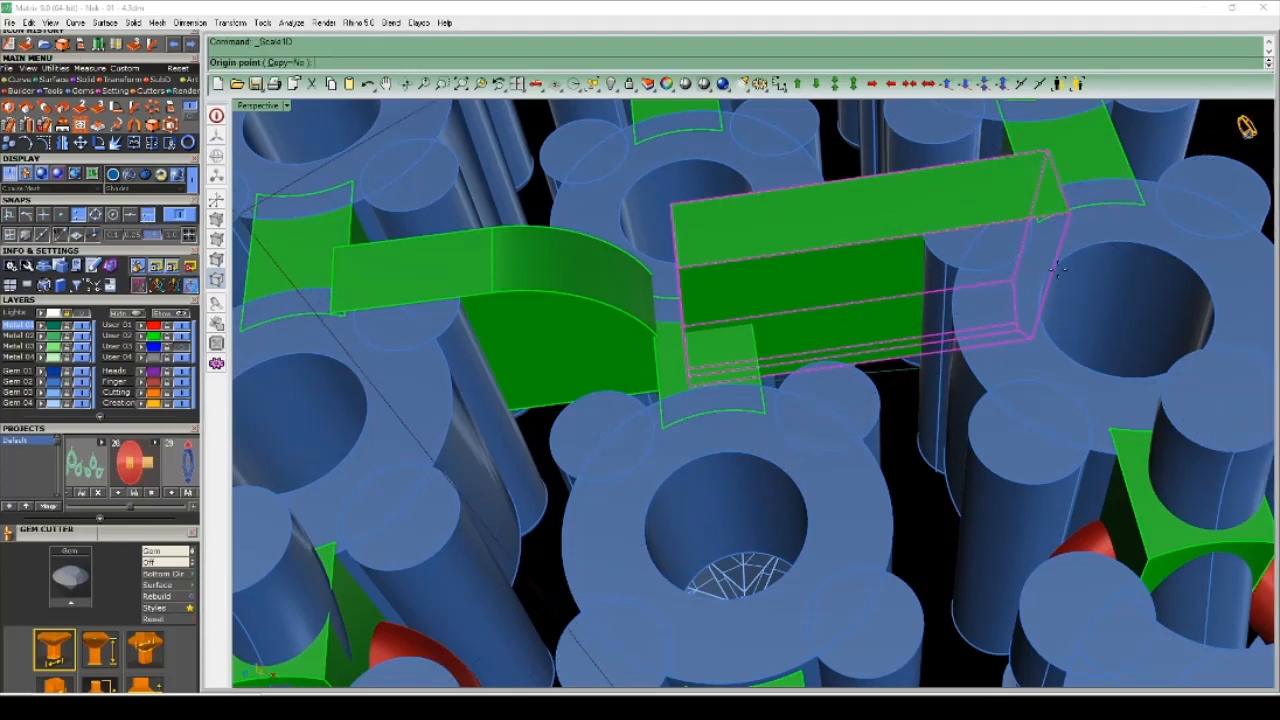
left_click(1066, 213)
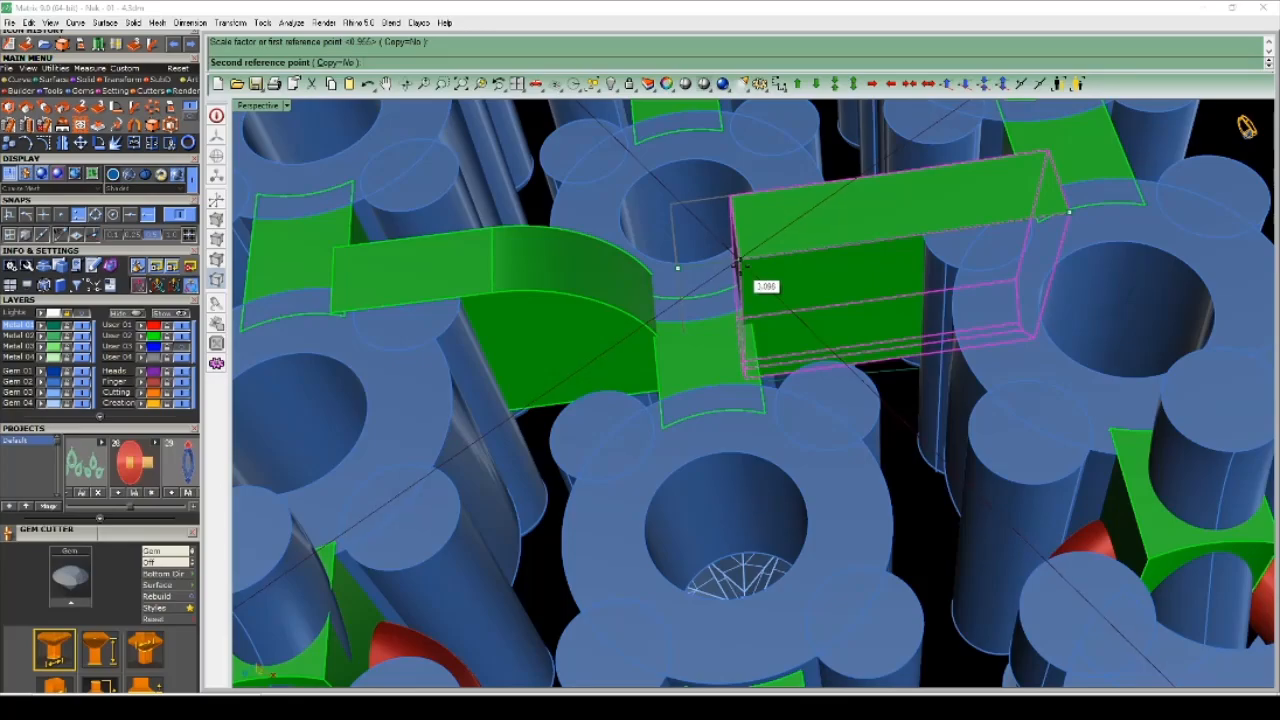
left_click(742, 264)
scroll(742, 264, "down", 4)
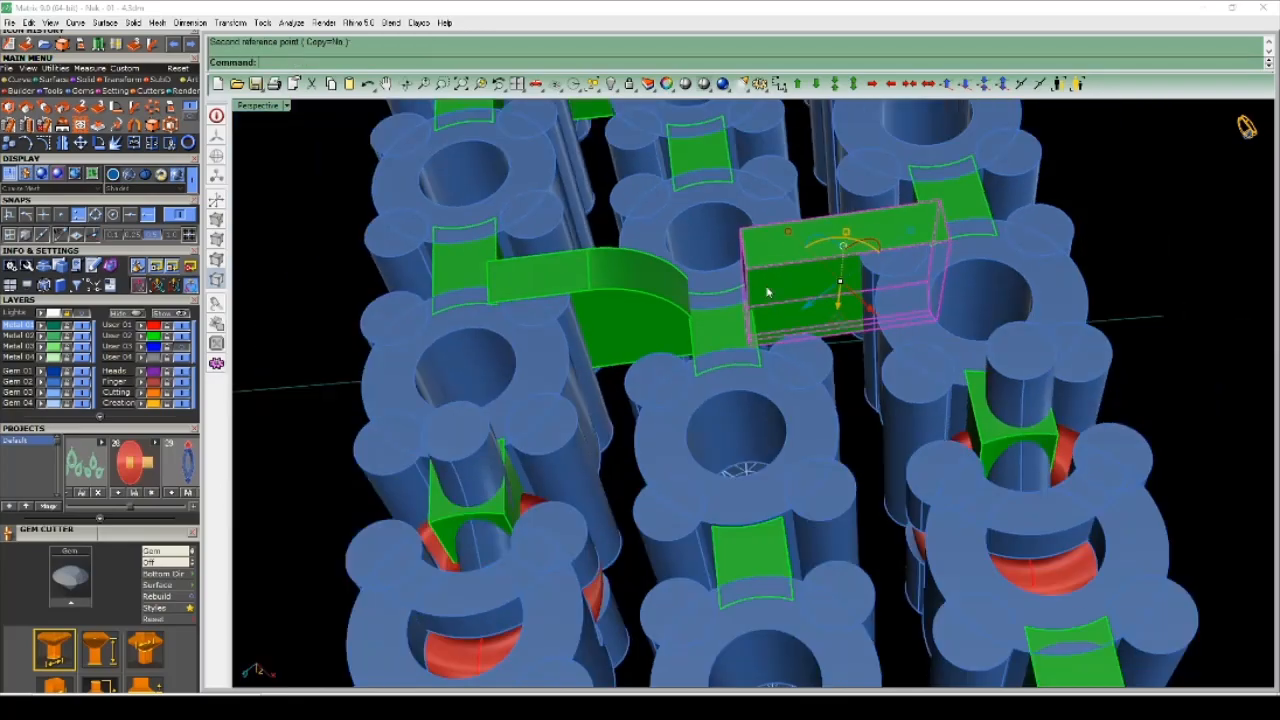
- Scale the crossbar segment again in one dimension from its outer end corner to a length of about 2.6
mouse_move(766, 289)
right_mouse_down()
mouse_move(714, 403)
mouse_move(660, 332)
mouse_move(708, 280)
mouse_move(846, 322)
mouse_move(806, 551)
mouse_move(762, 568)
mouse_move(800, 510)
mouse_move(836, 560)
mouse_move(780, 462)
mouse_move(866, 317)
mouse_move(840, 370)
mouse_move(800, 386)
mouse_move(788, 300)
mouse_move(808, 323)
mouse_move(791, 286)
right_mouse_up()
key("Escape")
scroll(703, 397, "down", 3)
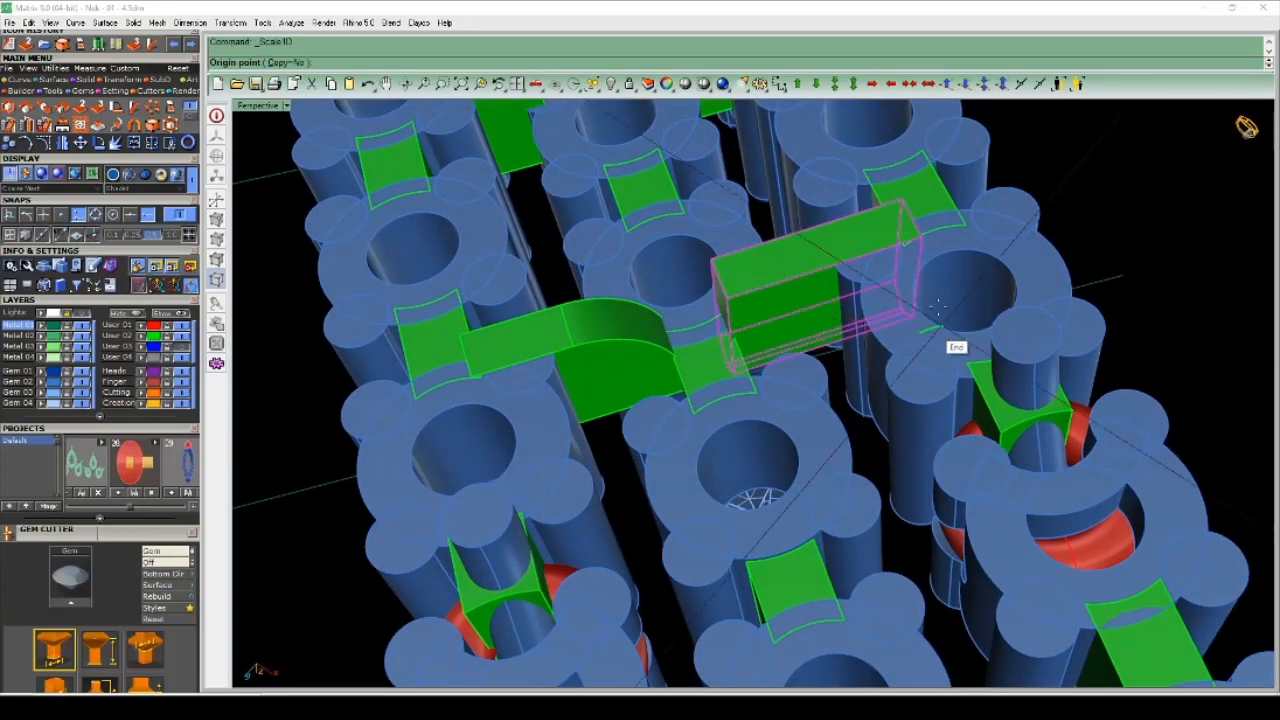
scroll(918, 250, "up", 2)
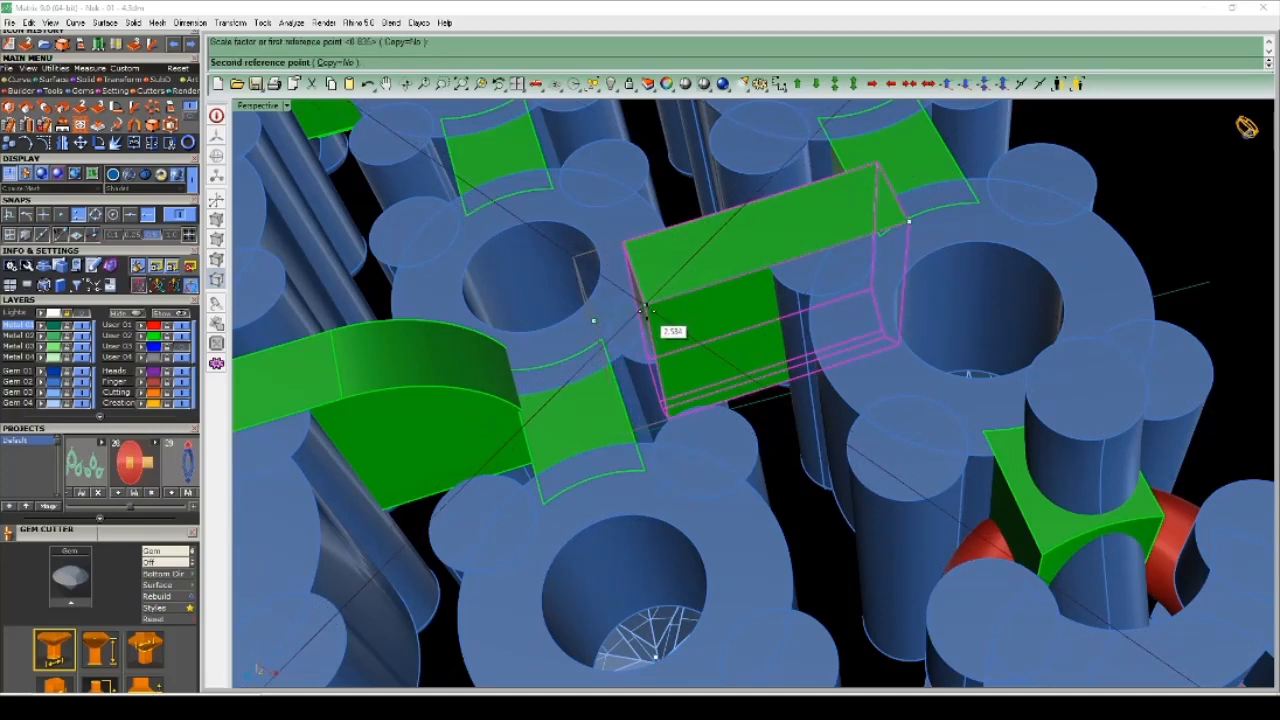
left_click(646, 312)
left_click(755, 382)
scroll(755, 382, "down", 5)
mouse_move(755, 382)
right_mouse_down()
mouse_move(677, 441)
mouse_move(606, 380)
mouse_move(680, 365)
mouse_move(665, 347)
mouse_move(707, 334)
mouse_move(731, 380)
right_mouse_up()
scroll(707, 334, "up", 4)
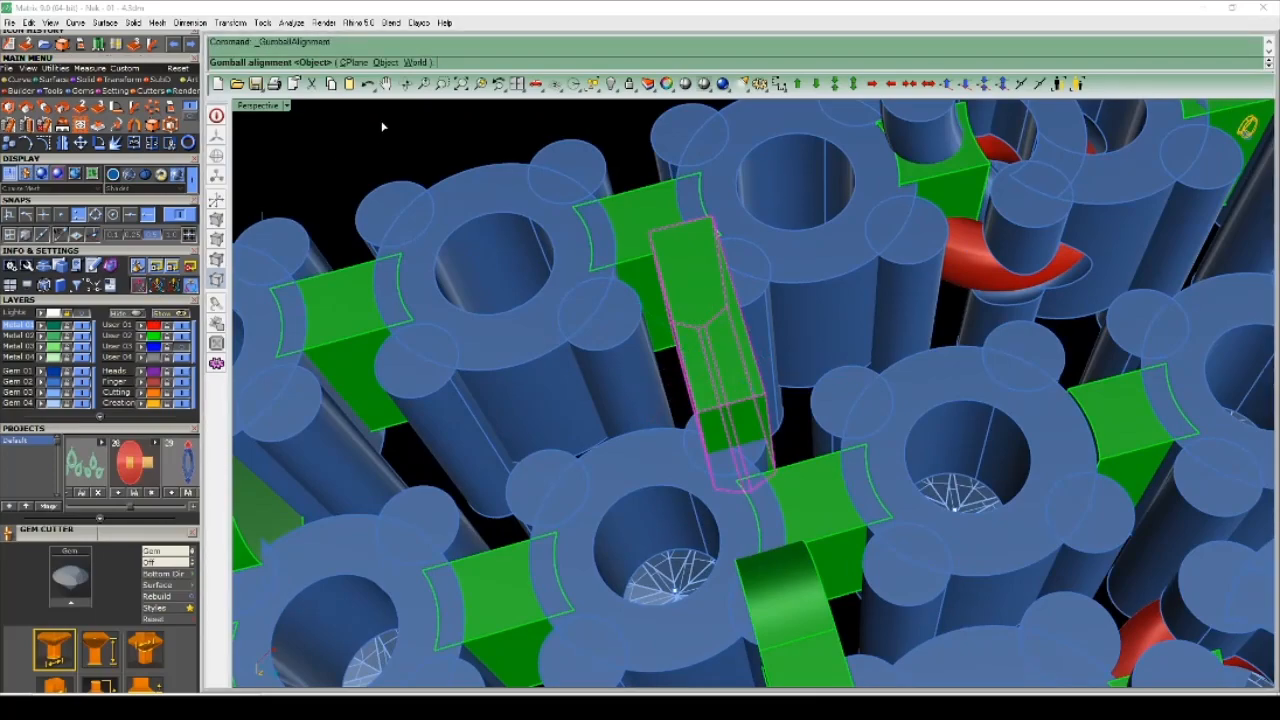
scroll(792, 395, "down", 4)
right_click_drag(792, 395, 745, 400)
key("Escape")
- Move the shortened crossbar segment slightly sideways, along the direction of the stone-setting rows
scroll(764, 432, "up", 7)
scroll(764, 432, "down", 5)
scroll(692, 384, "down", 3)
scroll(720, 325, "up", 5)
left_click(726, 334)
scroll(771, 385, "up", 2)
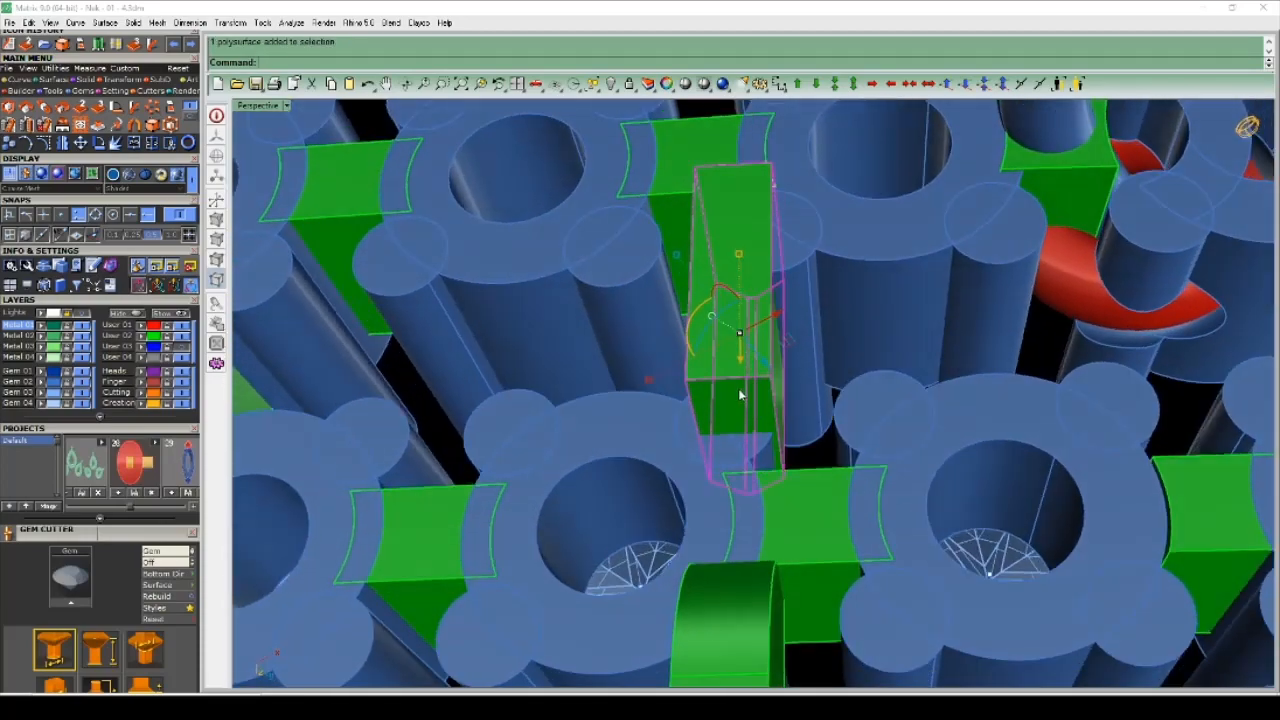
scroll(730, 400, "up", 2)
type("m")
key("Return")
scroll(703, 379, "up", 4)
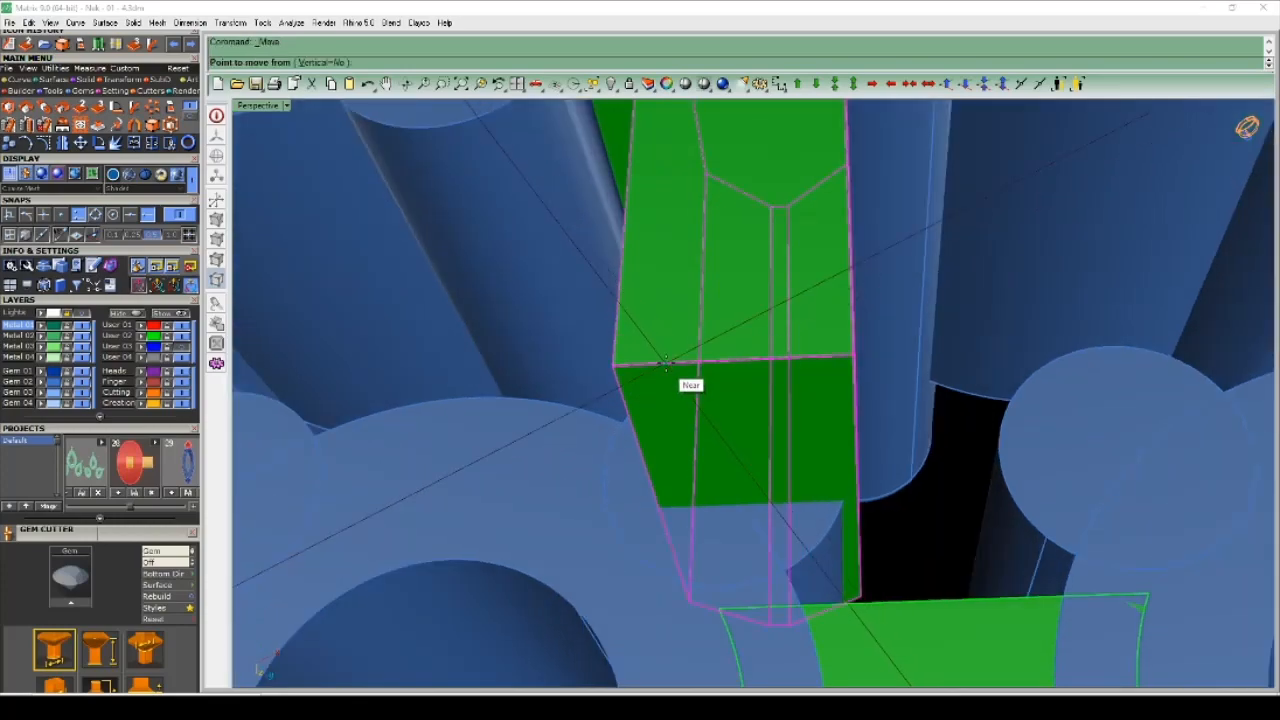
left_click(663, 363)
left_click(658, 364)
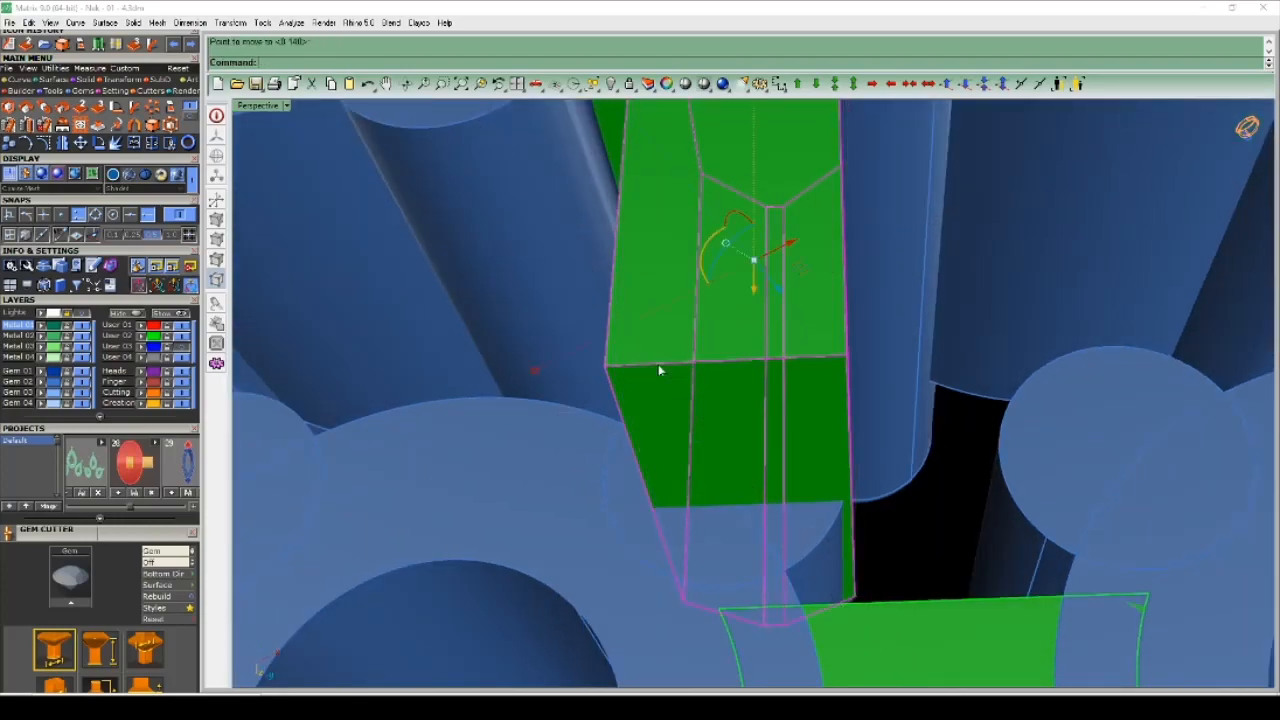
- Scale the crossbar segment in one dimension from its inner end so its outer end meets the corner of the outer row's connector
scroll(690, 380, "down", 5)
right_click_drag(698, 393, 829, 323)
left_click(835, 330)
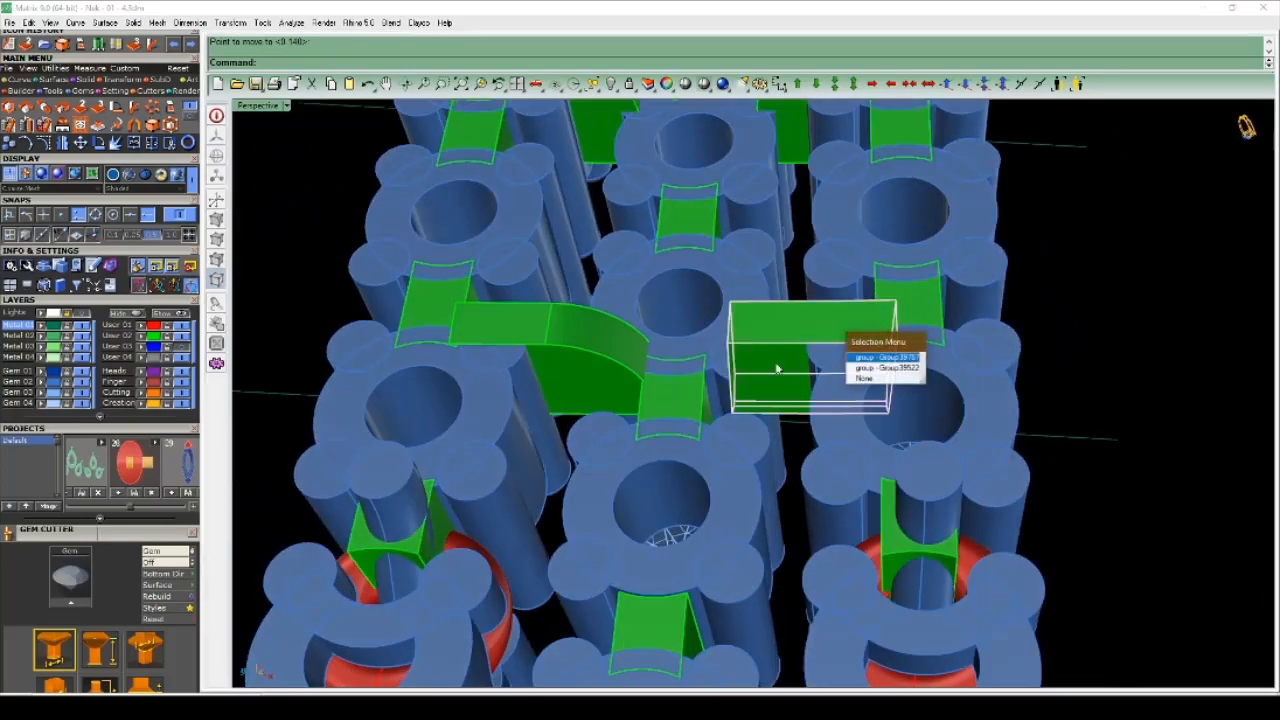
left_click(757, 371)
left_click(782, 336)
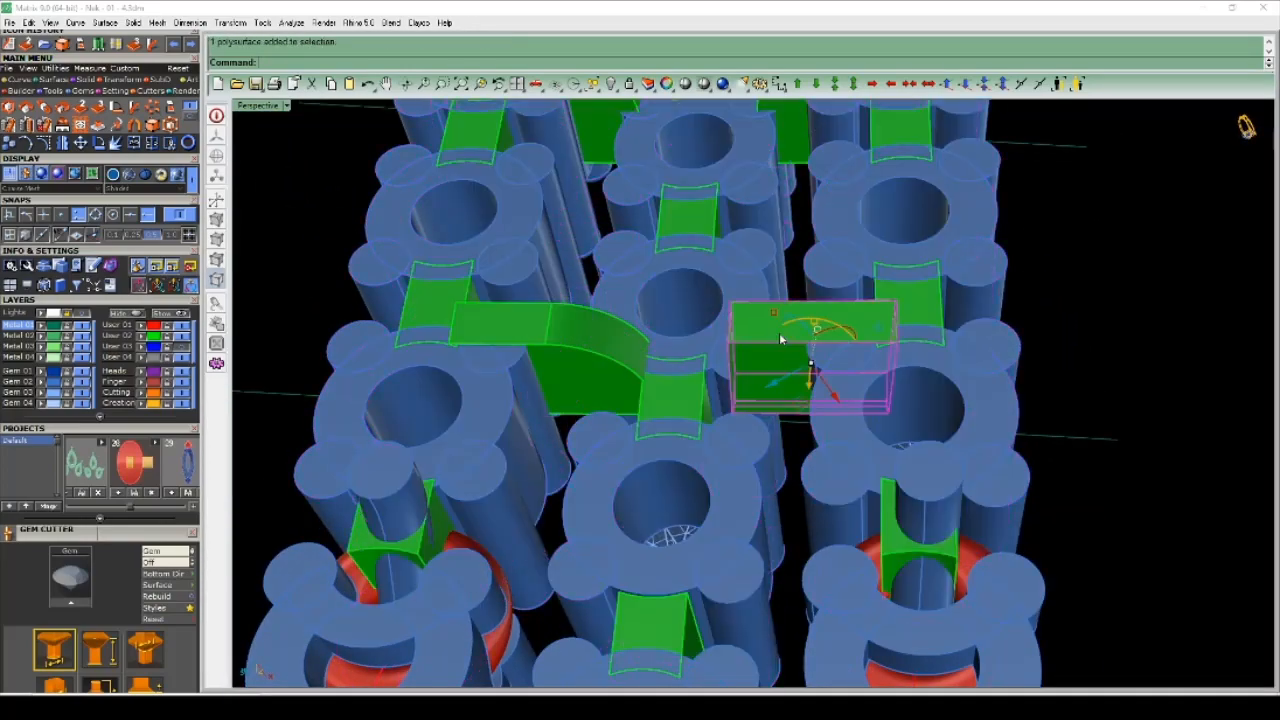
right_click_drag(779, 332, 794, 428)
scroll(795, 431, "up", 4)
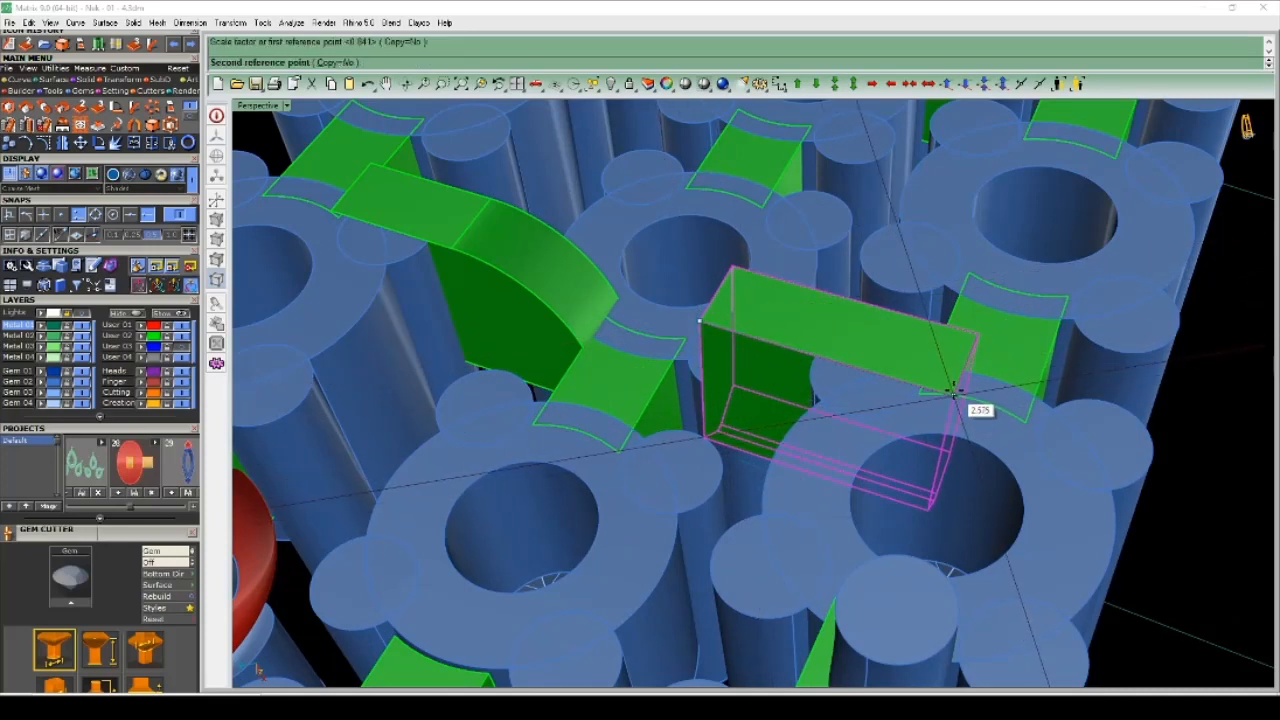
left_click(930, 387)
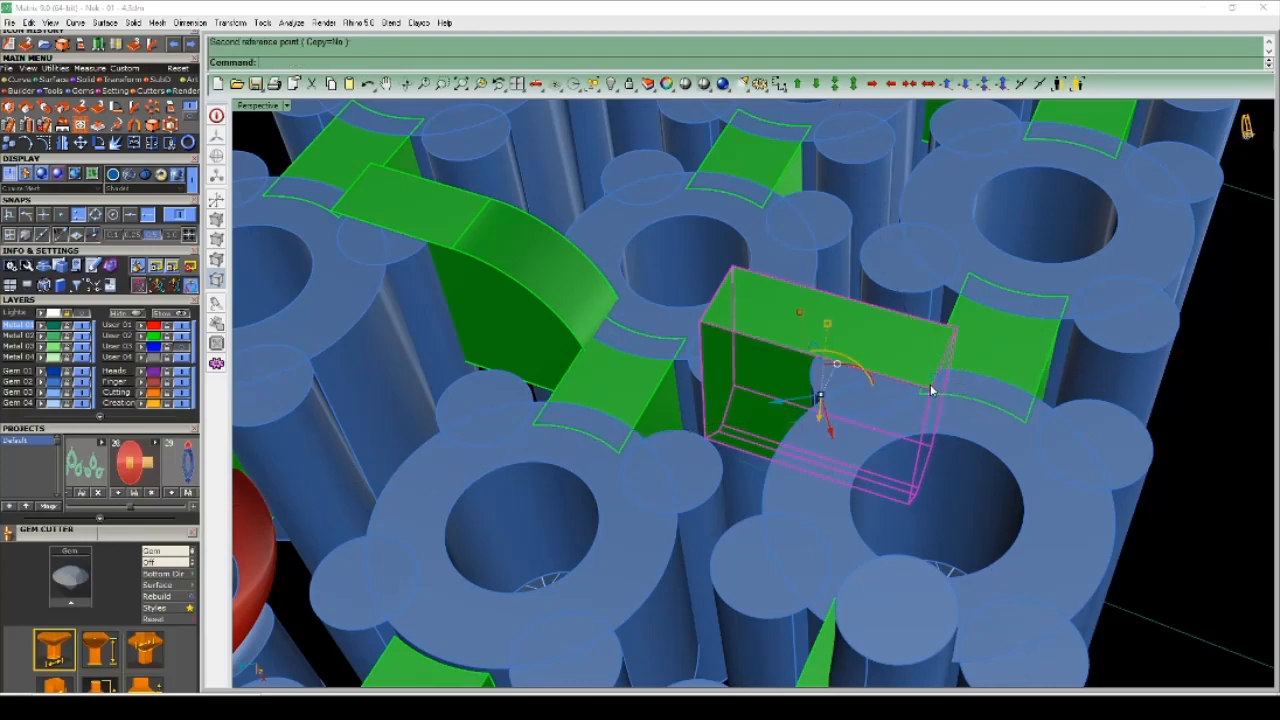
- Fillet the upper inner end edge of the shortened crossbar segment with a radius of 1.5
key("Escape")
scroll(872, 356, "down", 3)
right_click_drag(780, 375, 880, 390)
scroll(786, 292, "up", 5)
scroll(754, 362, "down", 3)
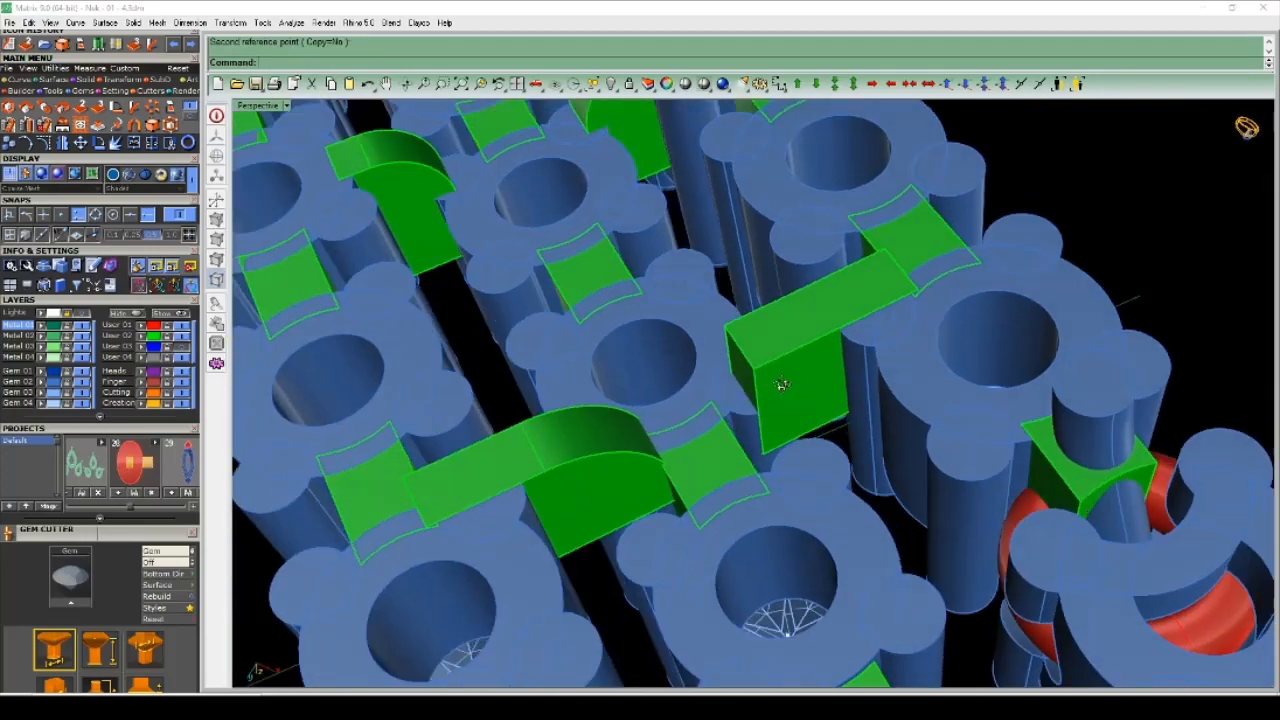
right_click_drag(777, 380, 749, 377)
scroll(754, 372, "up", 3)
type("f")
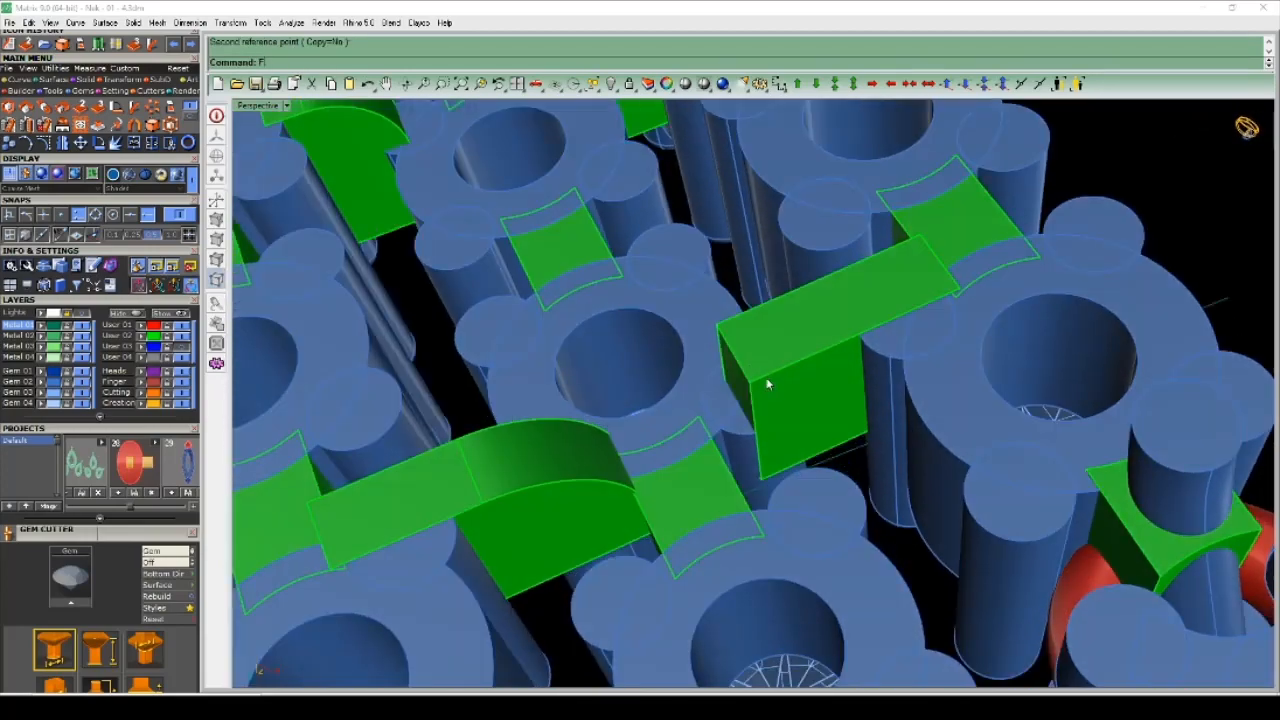
key("space")
scroll(741, 368, "up", 2)
scroll(741, 368, "down", 4)
right_click_drag(769, 372, 785, 376)
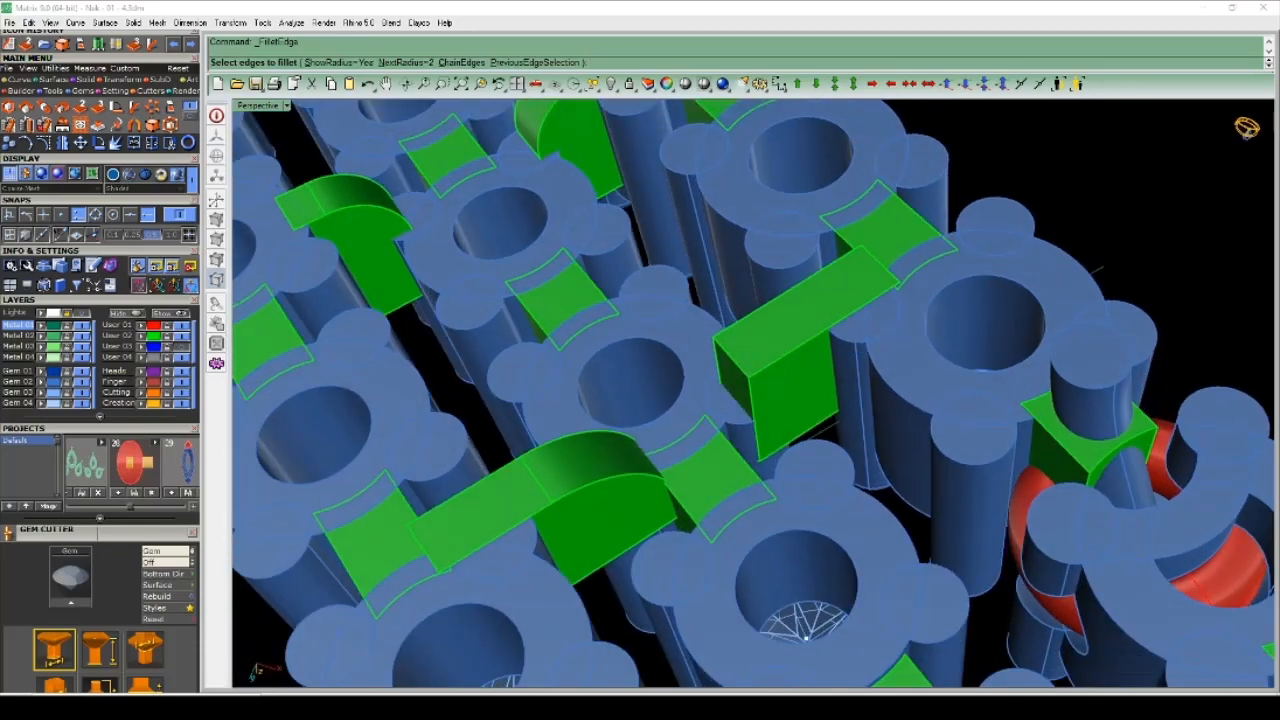
left_click(730, 358)
key("space")
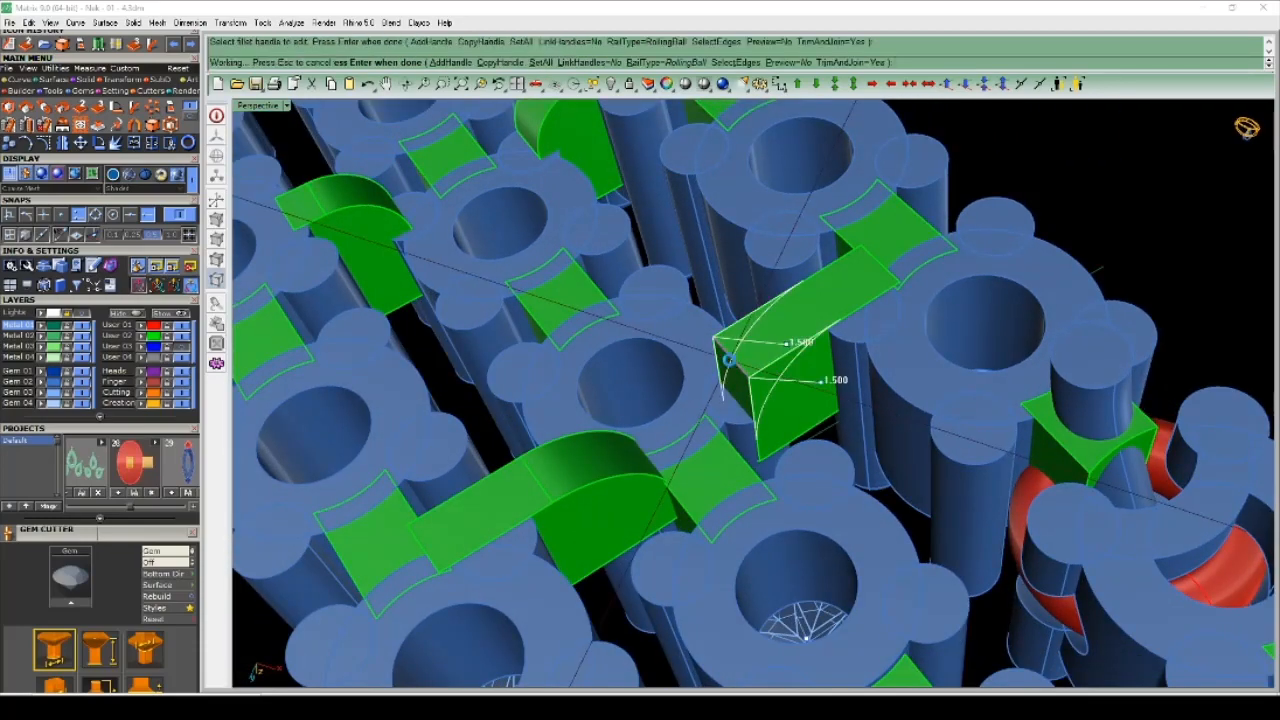
key("space")
- Examine the rounded segments and the spot where the opposite arched segment meets the middle row's connector
scroll(730, 360, "down", 5)
right_click_drag(830, 385, 744, 438)
right_click_drag(715, 362, 736, 383)
scroll(736, 383, "down", 4)
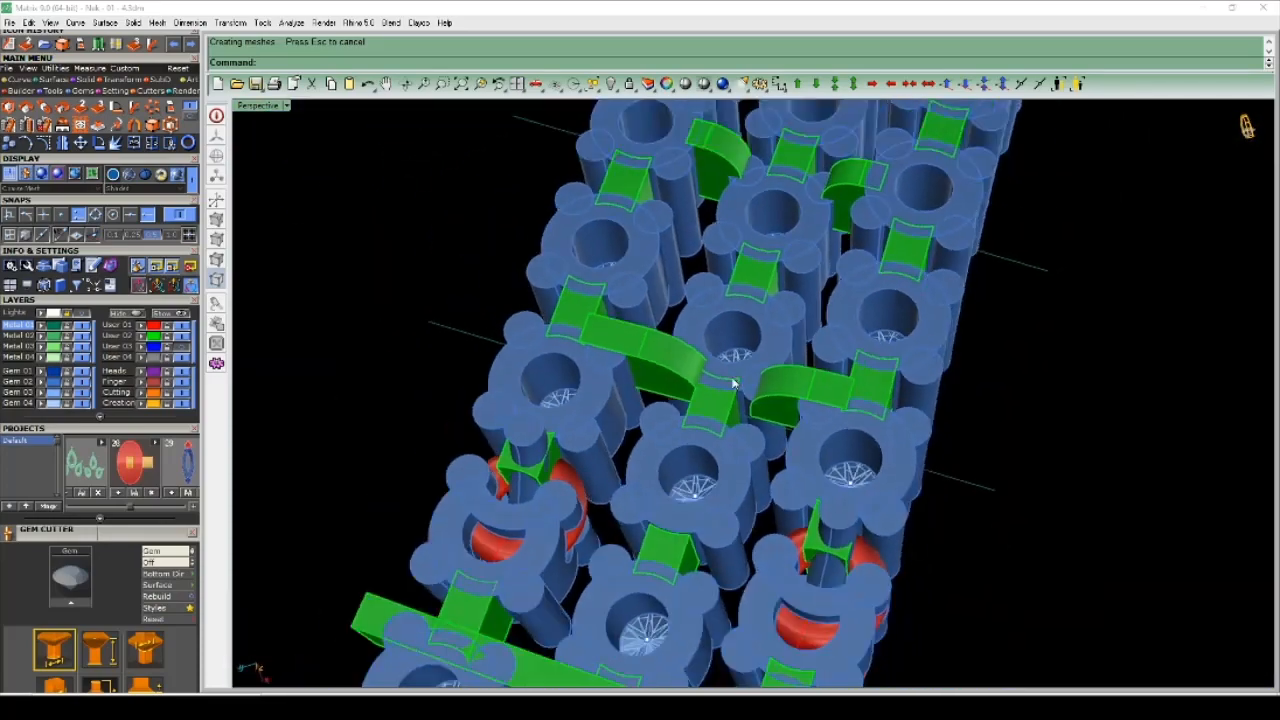
right_click_drag(657, 380, 677, 361)
scroll(675, 361, "up", 4)
left_click(642, 357)
scroll(690, 410, "up", 6)
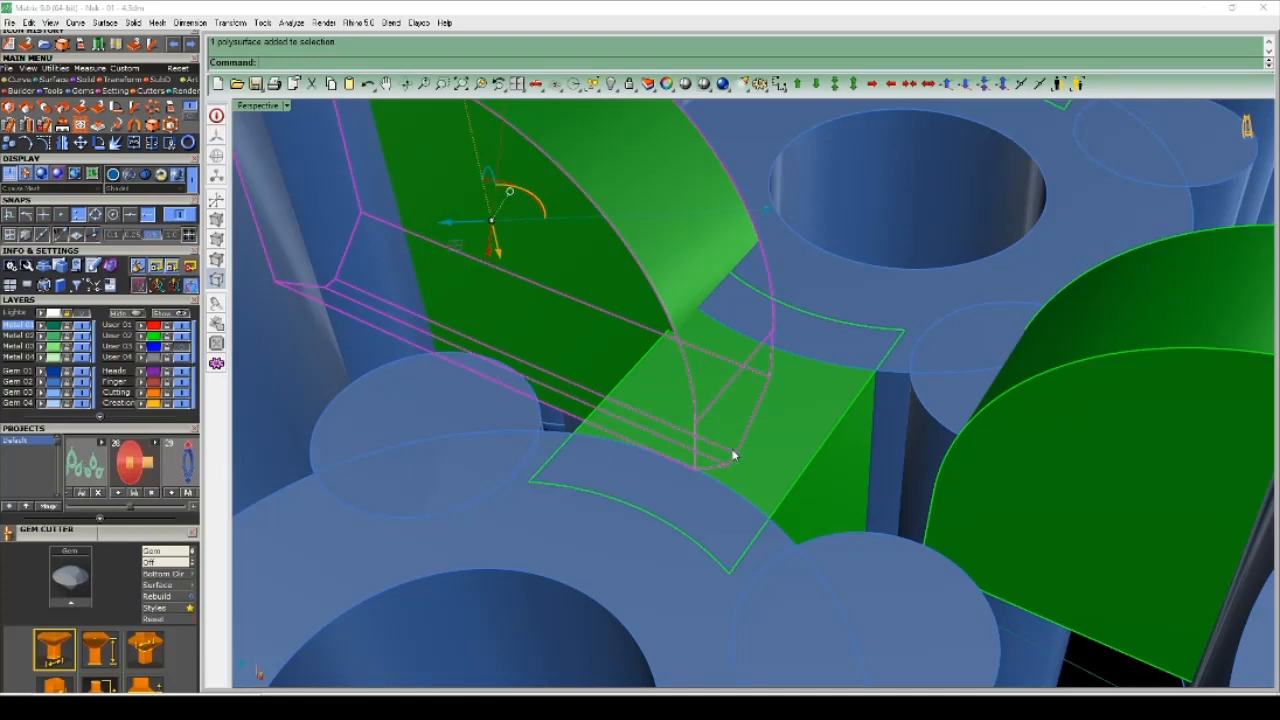
key("Escape")
- Switch the viewport to Ghosted display and examine the overlap between the arched segment's end and the middle row's connector
left_click(129, 177)
mouse_move(761, 482)
right_mouse_down()
mouse_move(731, 466)
mouse_move(716, 427)
right_mouse_up()
scroll(738, 447, "up", 5)
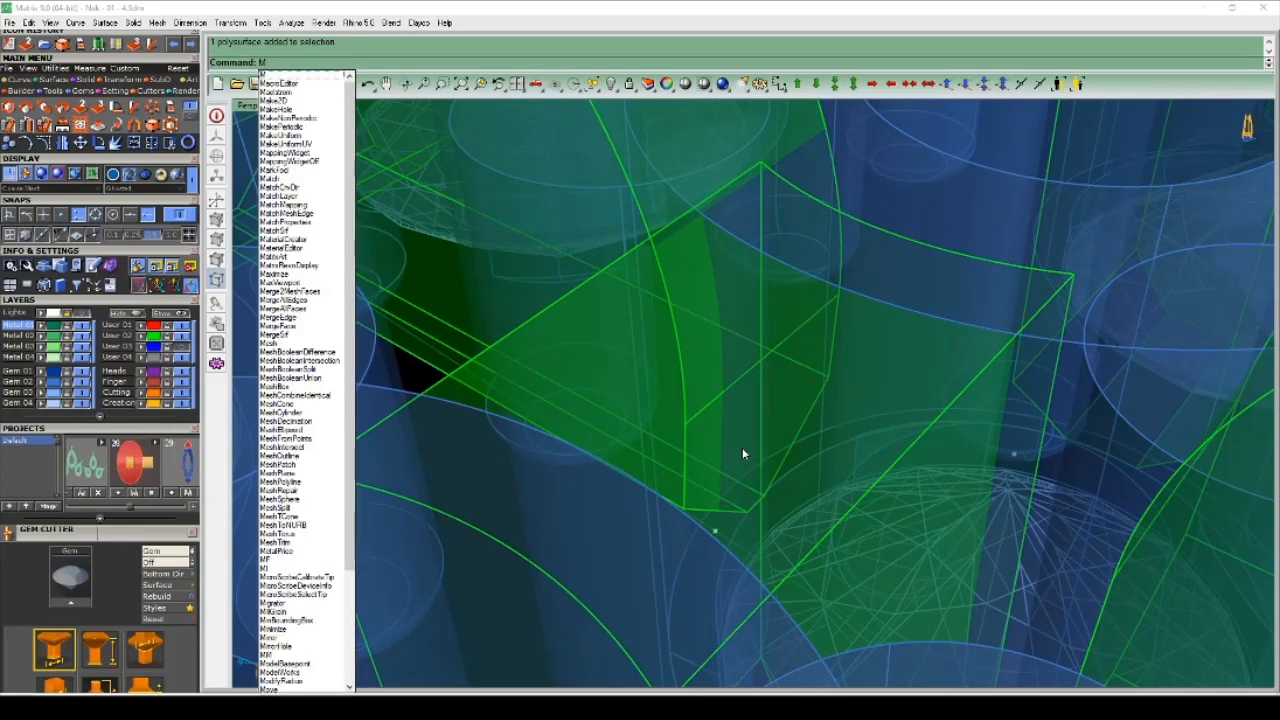
key("Escape")
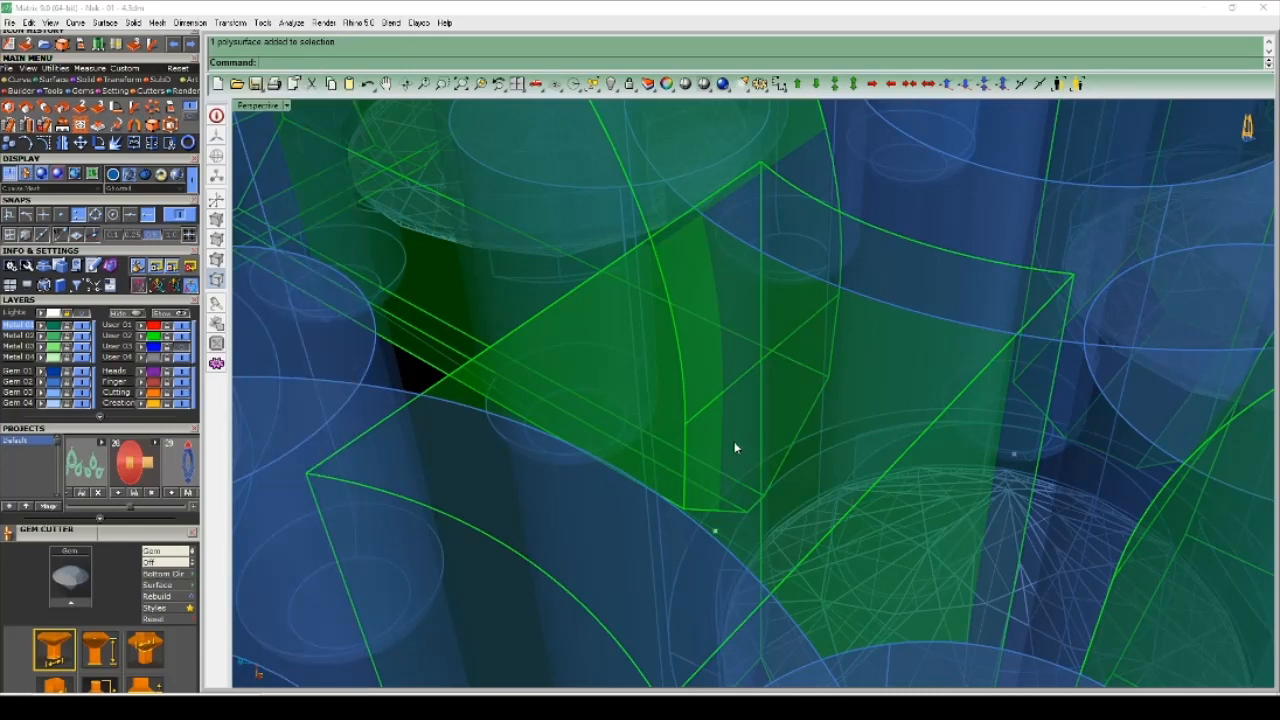
left_click(722, 438)
key("Escape")
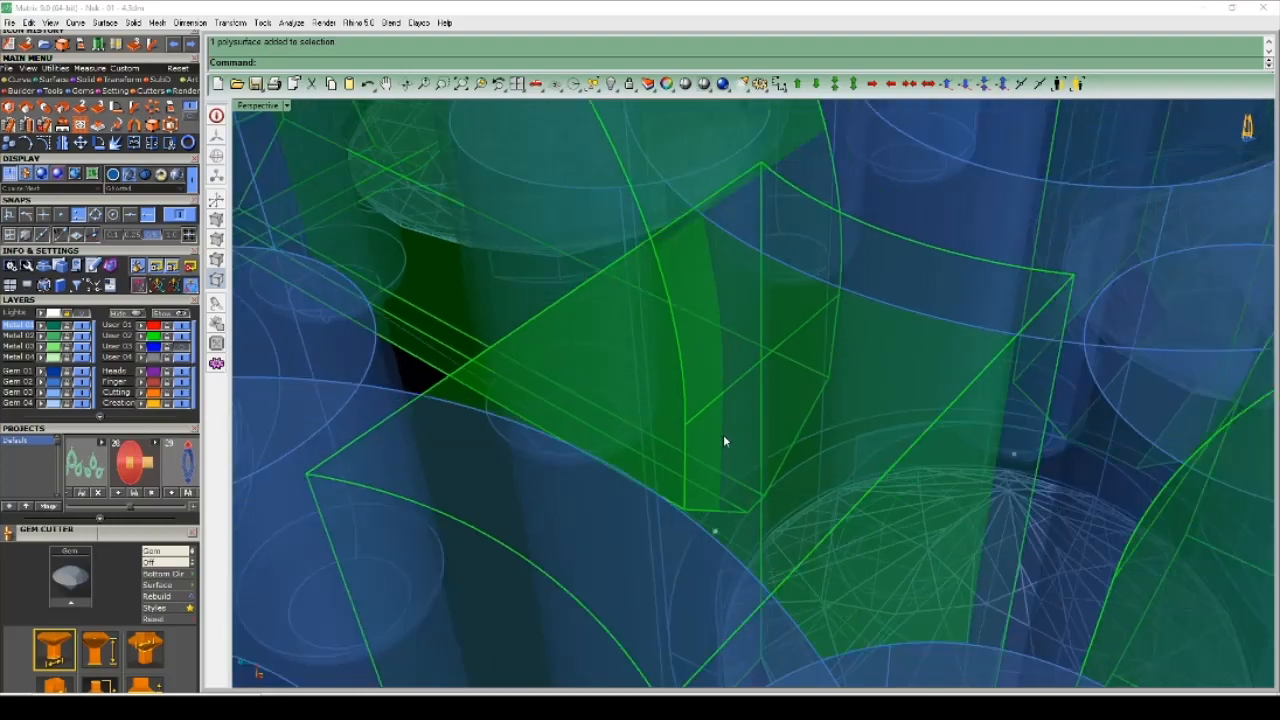
right_click_drag(722, 438, 697, 426)
scroll(668, 447, "up", 3)
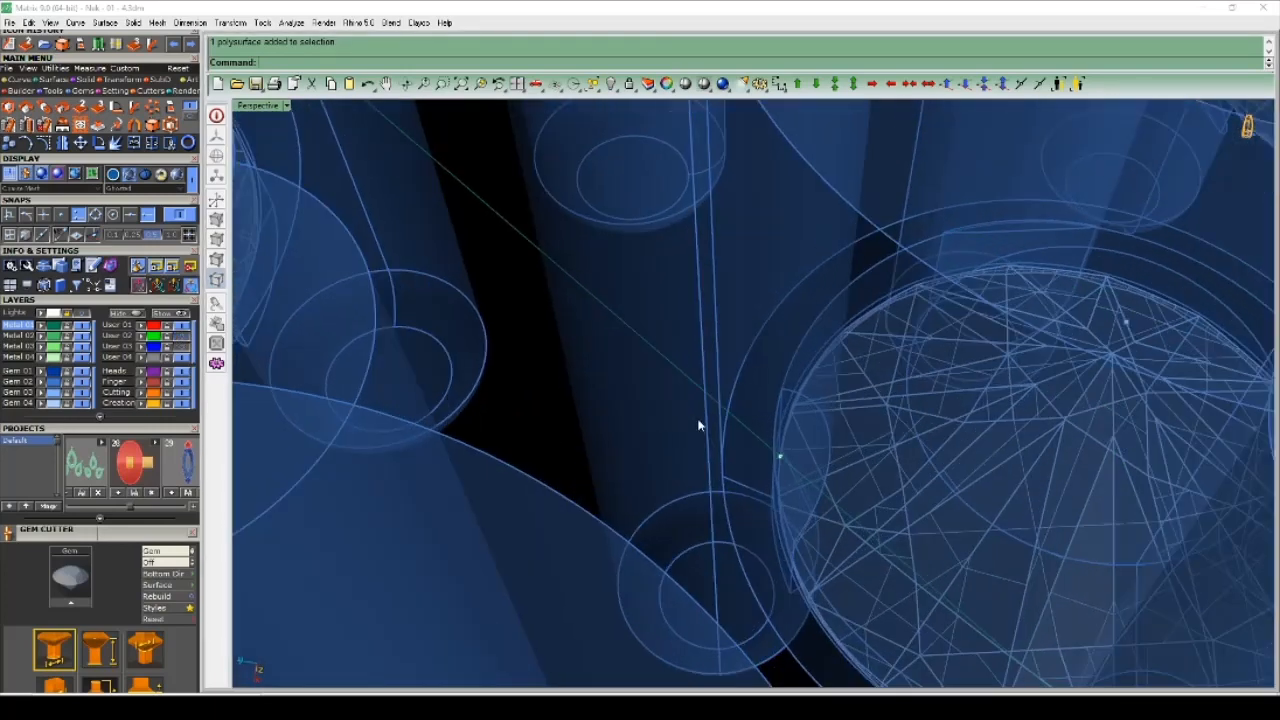
- Turn on the User 03 and User 02 layers to display the green connector pieces with the stone settings
scroll(698, 425, "down", 3)
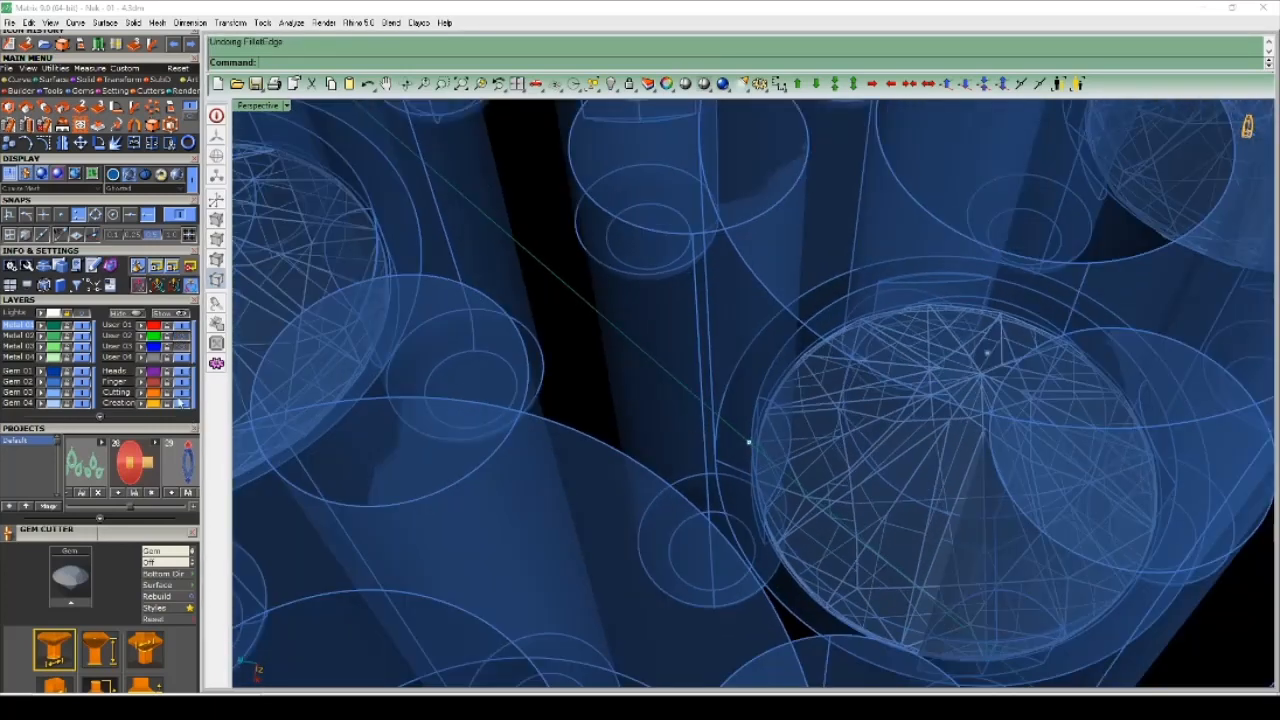
left_click(183, 347)
right_click_drag(590, 434, 612, 438)
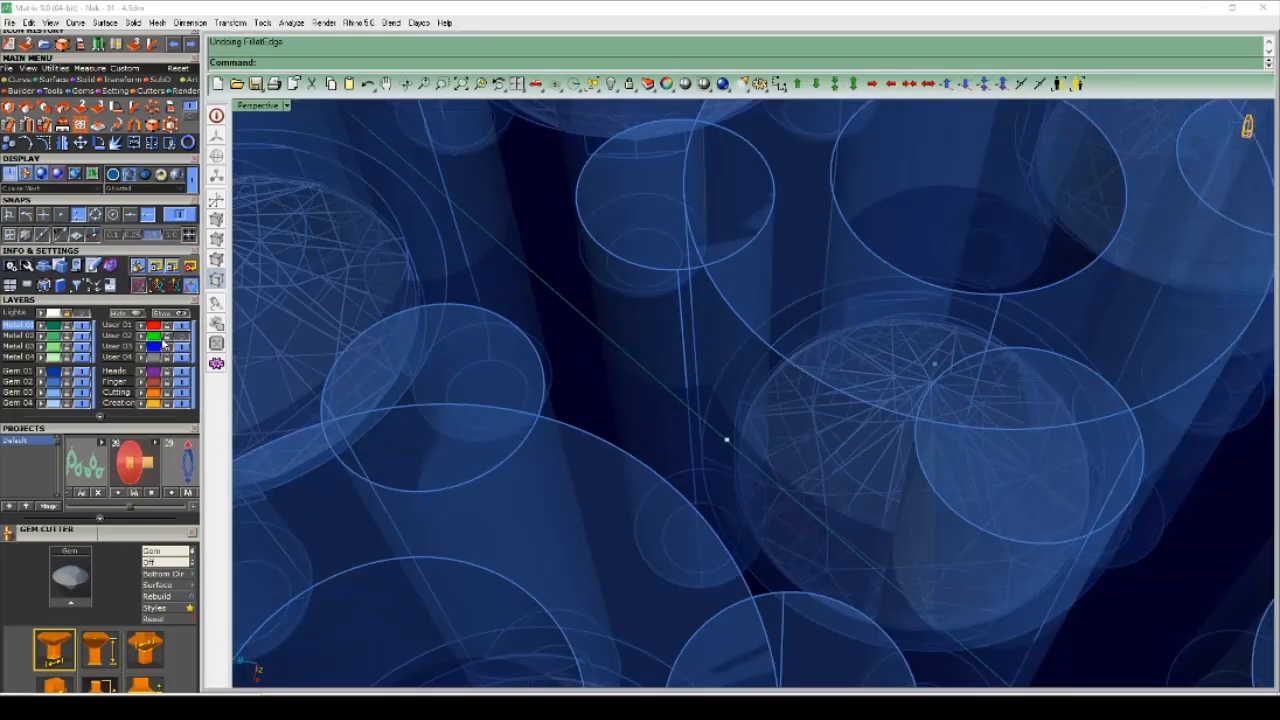
left_click(184, 338)
scroll(807, 508, "down", 5)
right_click_drag(807, 508, 780, 446)
scroll(770, 484, "down", 4)
scroll(795, 454, "up", 5)
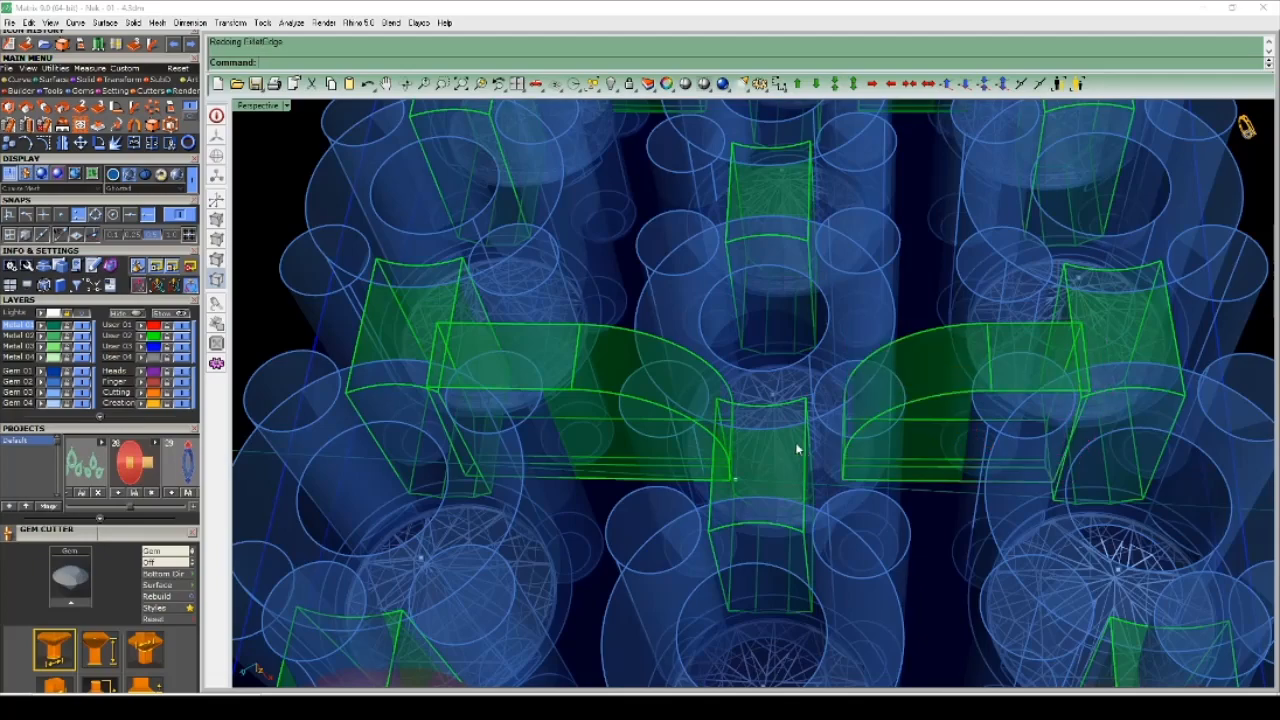
- Examine how both arched crossbar segments meet the neighbouring connectors of the middle and outer rows
scroll(797, 449, "down", 4)
right_click_drag(797, 449, 567, 296)
scroll(725, 450, "up", 5)
scroll(740, 434, "up", 3)
scroll(726, 446, "down", 1)
scroll(744, 423, "down", 6)
scroll(746, 426, "up", 7)
scroll(664, 471, "down", 5)
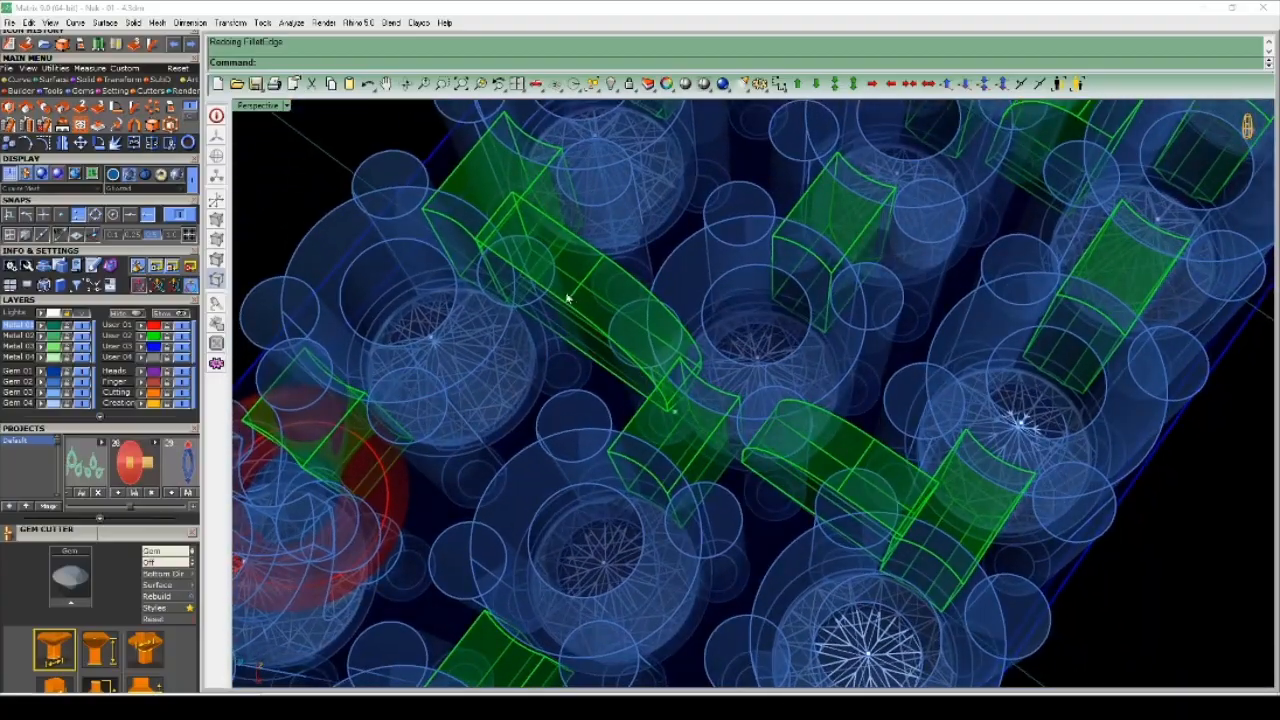
scroll(508, 257, "up", 5)
right_click_drag(508, 257, 616, 352)
- Select both arched crossbar segments and move them together by 0.1, starting from a point on the outer row's connector edge
left_click(631, 347)
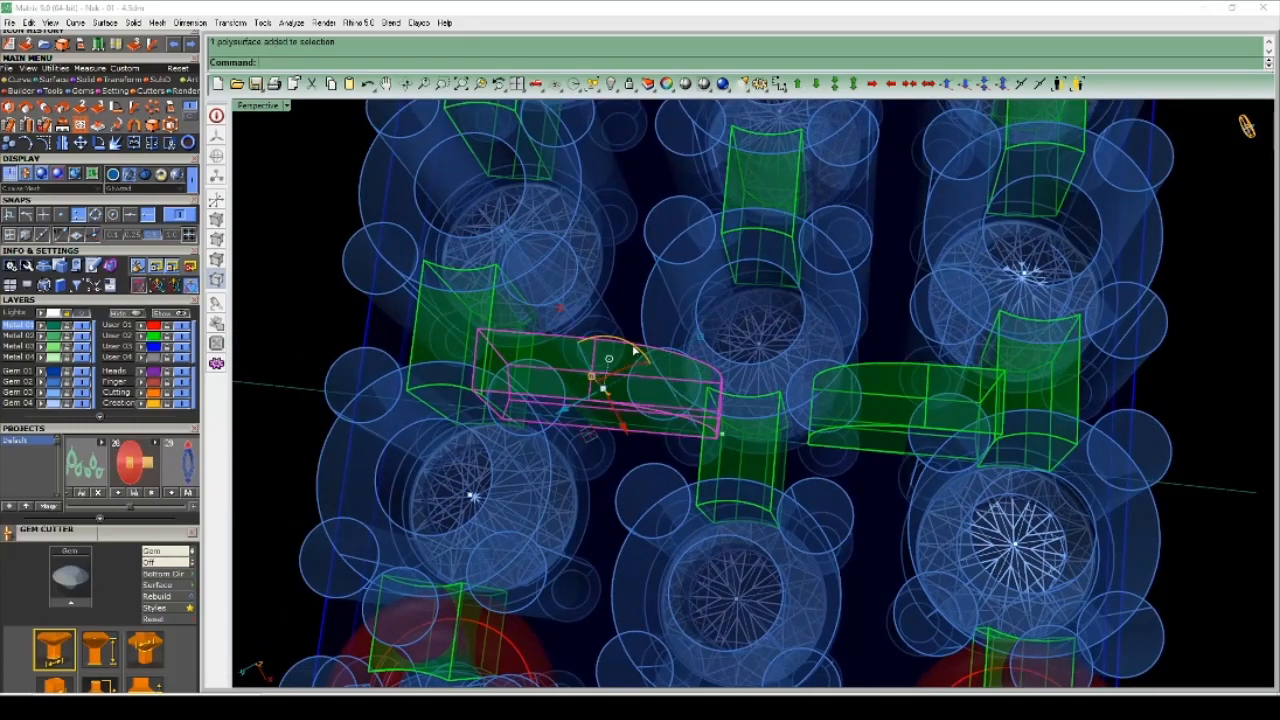
left_click(883, 367, "shift")
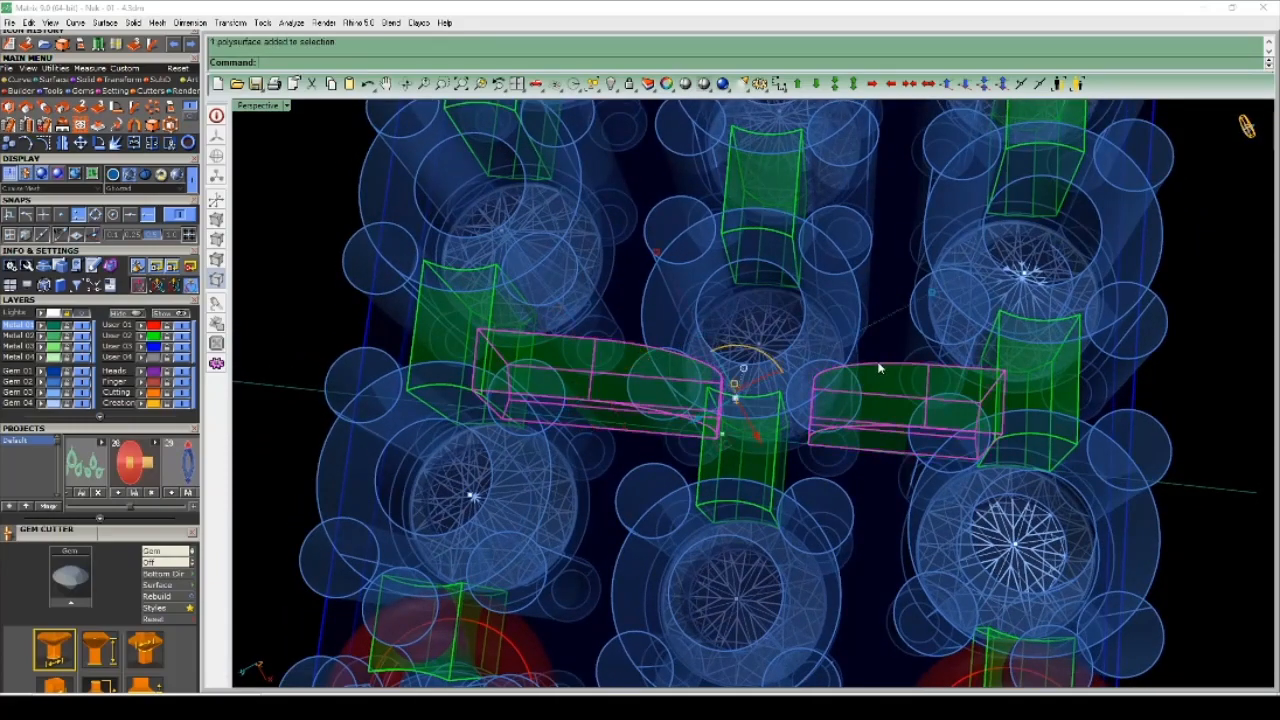
scroll(878, 367, "down", 4)
right_click_drag(683, 376, 651, 316)
scroll(669, 312, "up", 7)
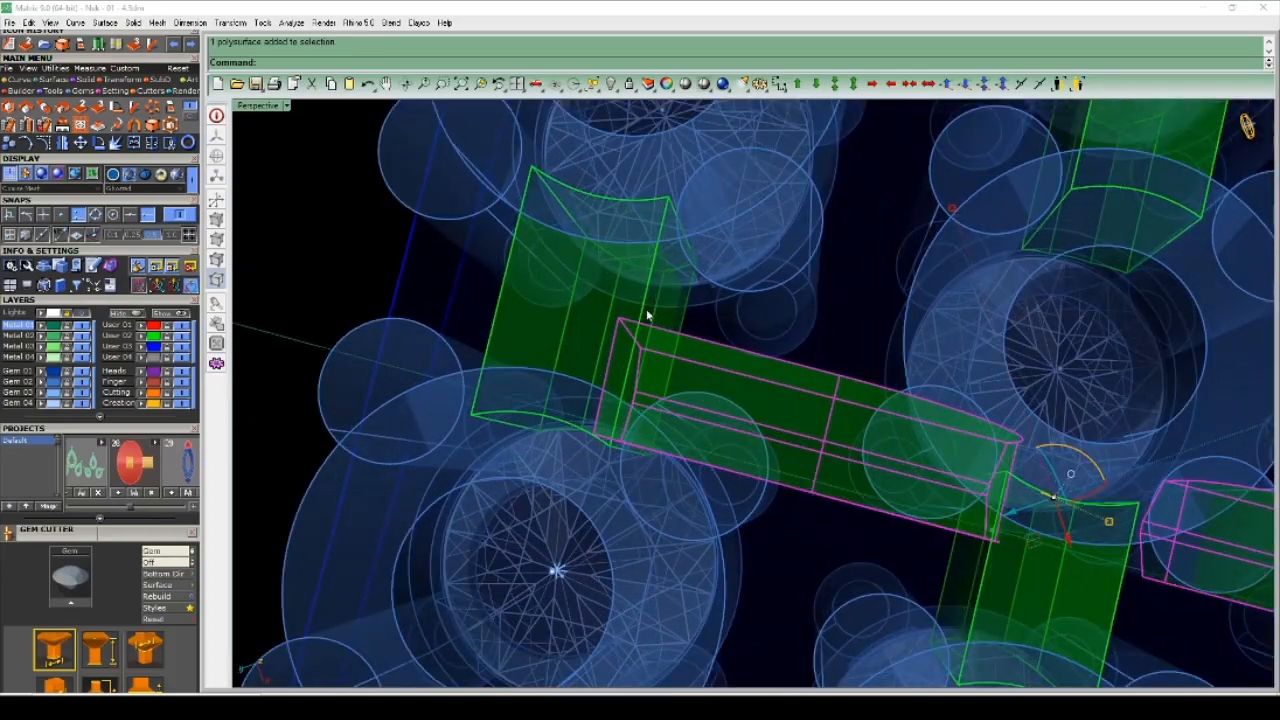
scroll(640, 312, "up", 2)
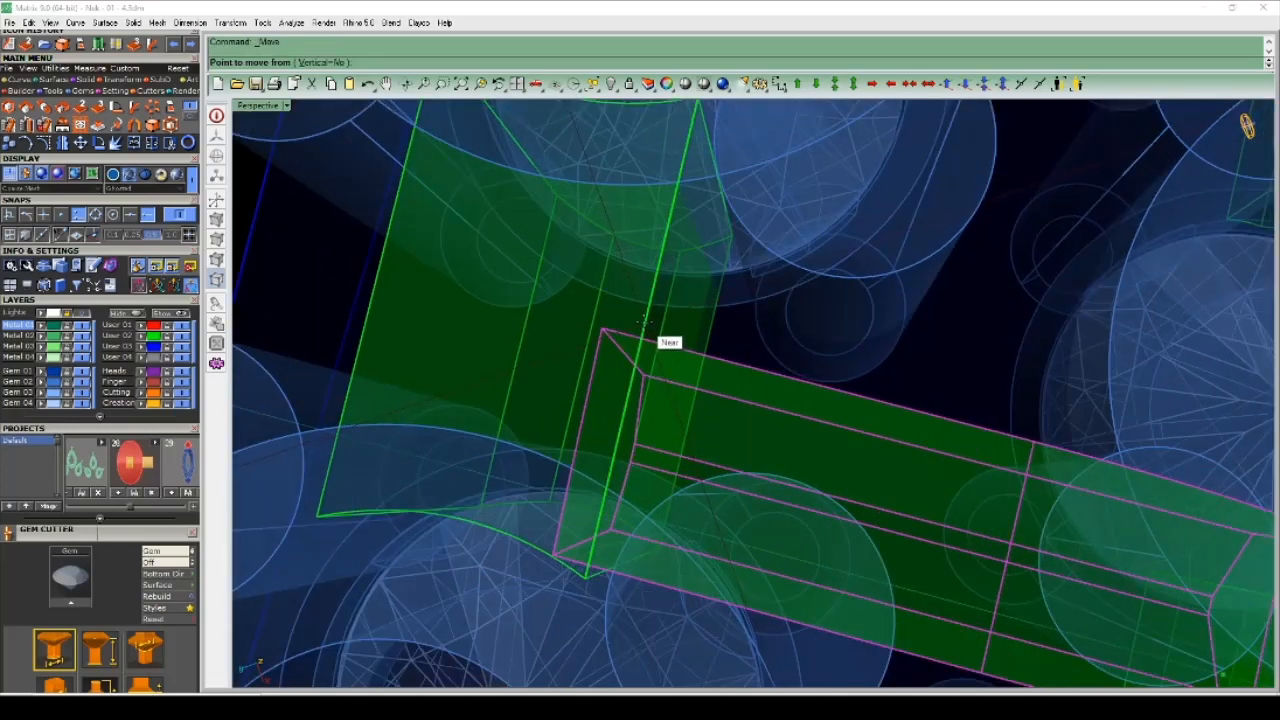
left_click(648, 325)
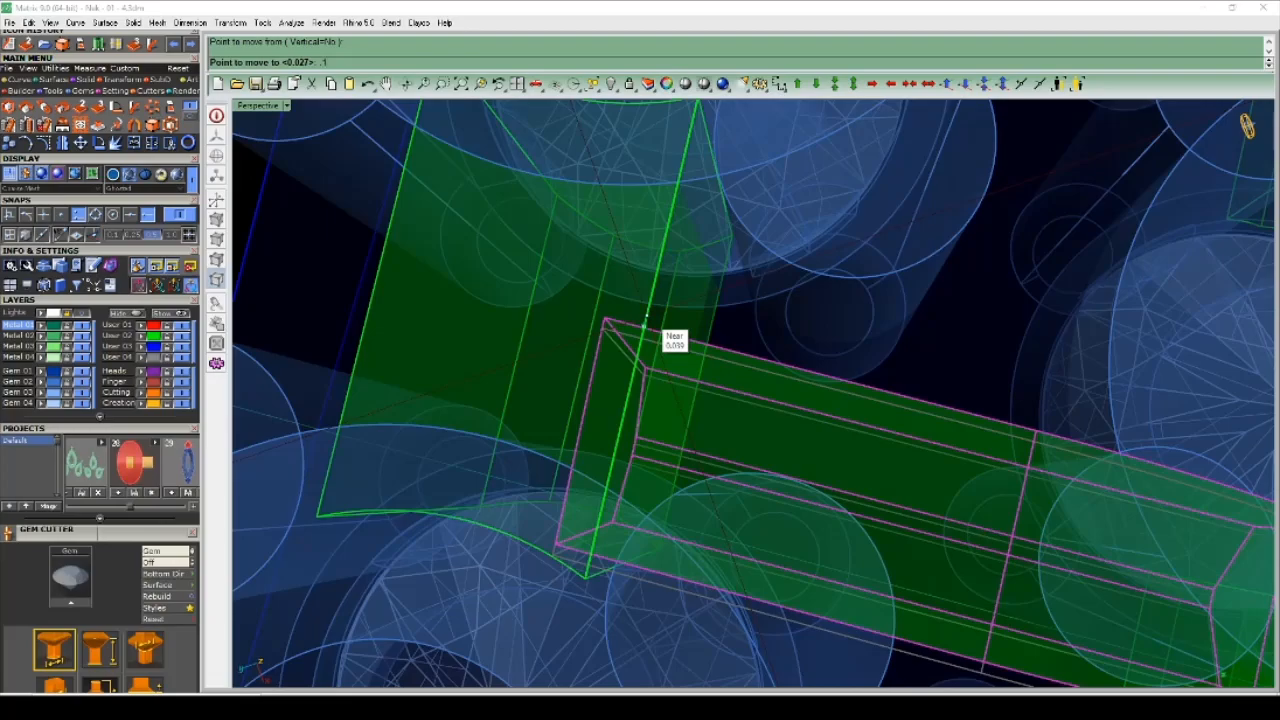
type("1")
key("Return")
left_click(650, 297)
scroll(652, 300, "down", 4)
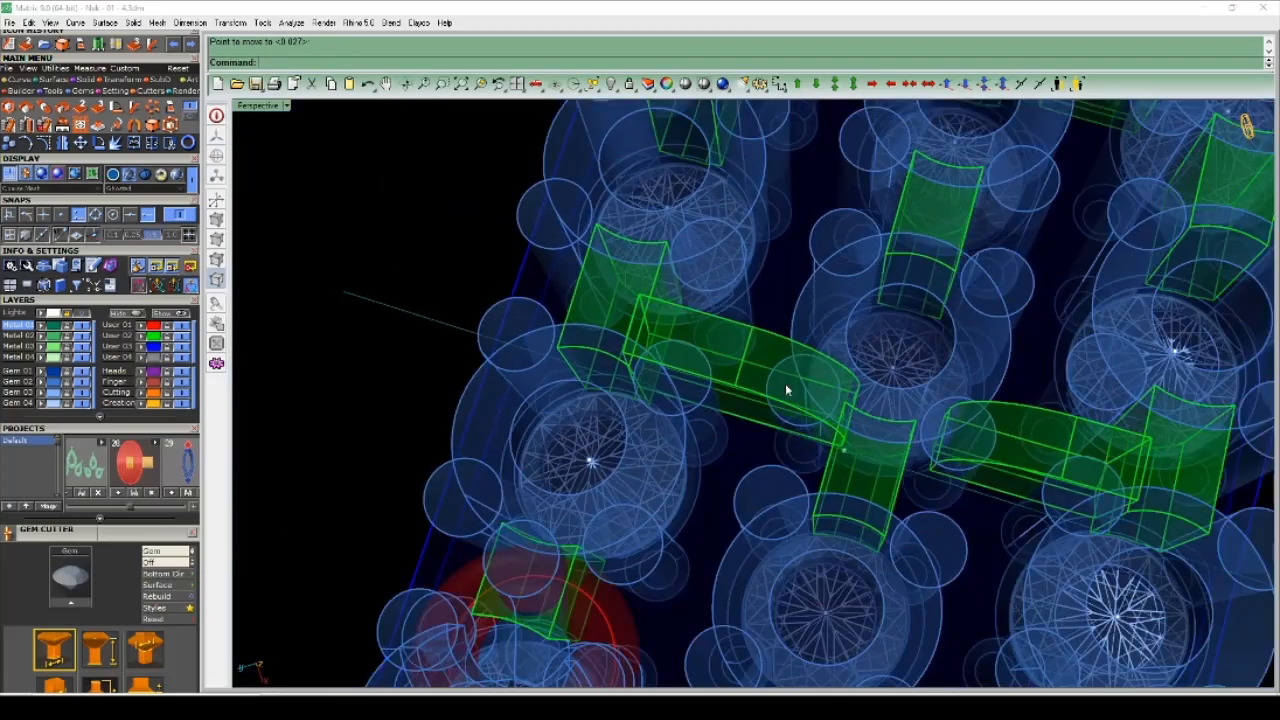
- Turn on the solid edit points of the arched segment overlapping the middle row's connector
mouse_move(787, 390)
right_mouse_down()
mouse_move(723, 360)
mouse_move(826, 411)
mouse_move(811, 464)
mouse_move(771, 409)
mouse_move(791, 380)
right_mouse_up()
scroll(749, 380, "down", 5)
scroll(749, 380, "up", 6)
scroll(795, 432, "up", 3)
scroll(795, 432, "down", 2)
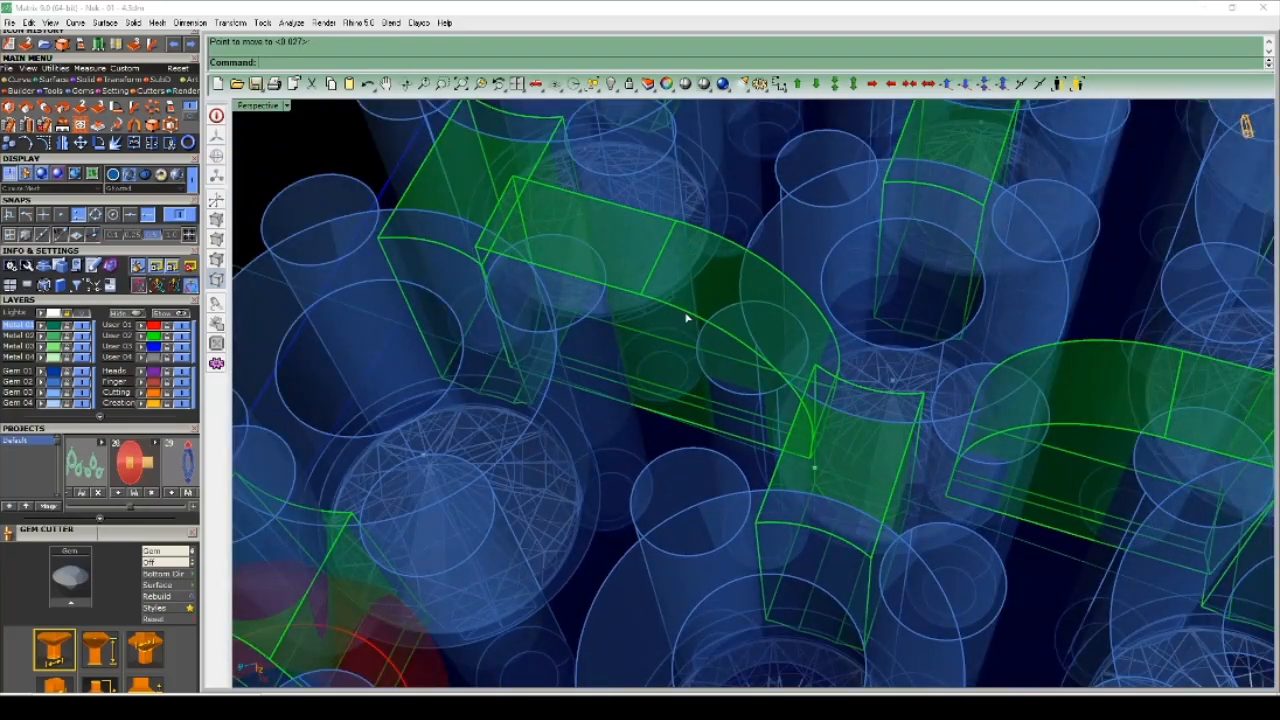
left_click(687, 318)
scroll(687, 318, "down", 3)
left_click(152, 127)
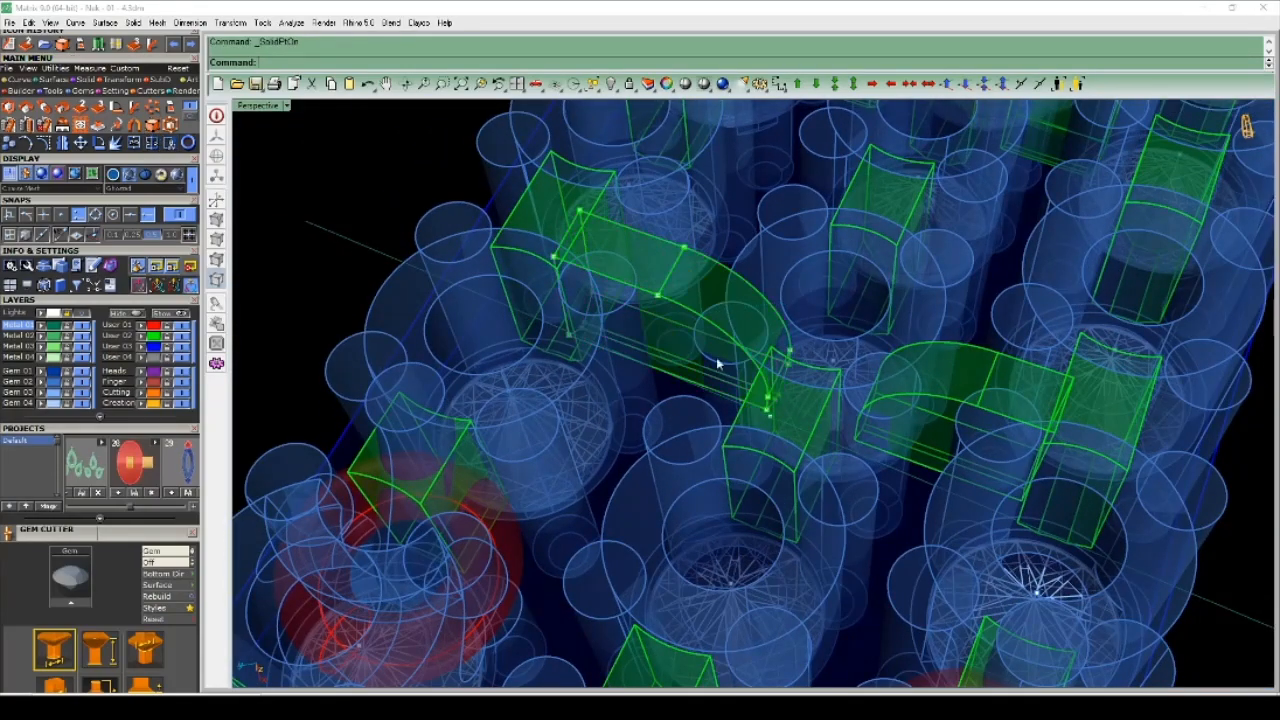
scroll(765, 388, "down", 4)
scroll(765, 388, "up", 8)
right_click_drag(765, 388, 654, 442)
left_click_drag(642, 438, 731, 302)
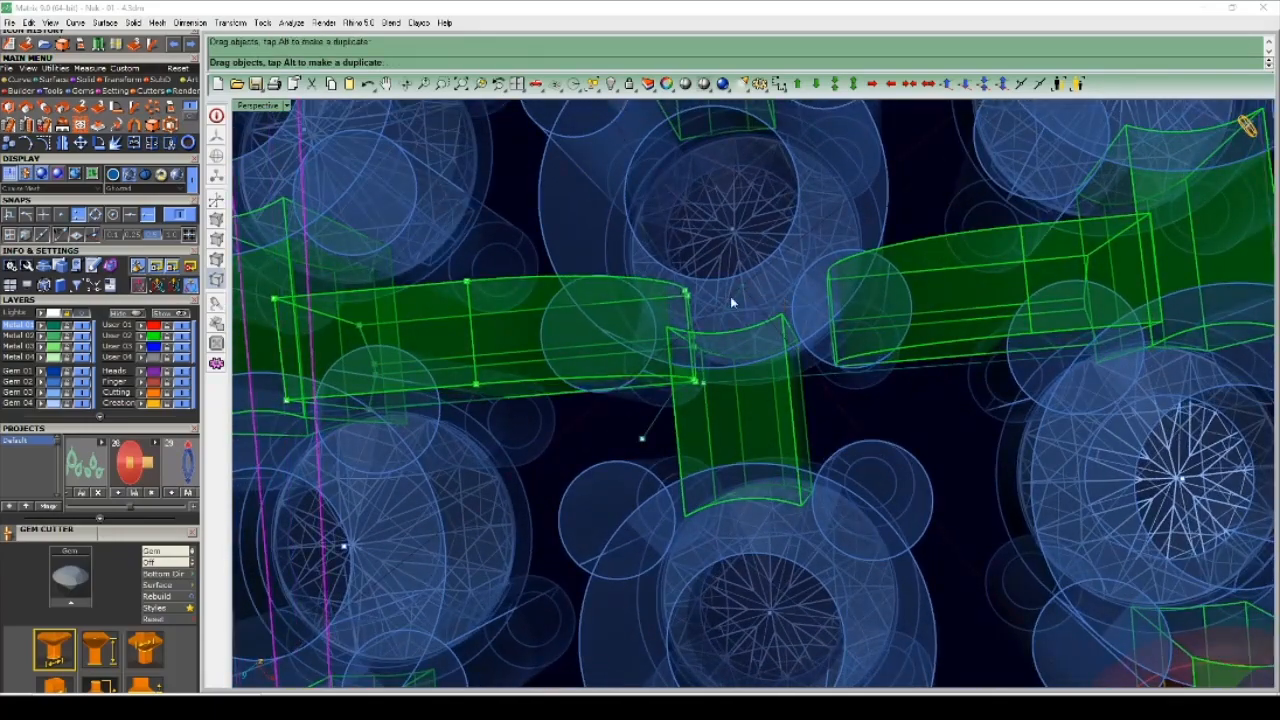
scroll(698, 342, "down", 3)
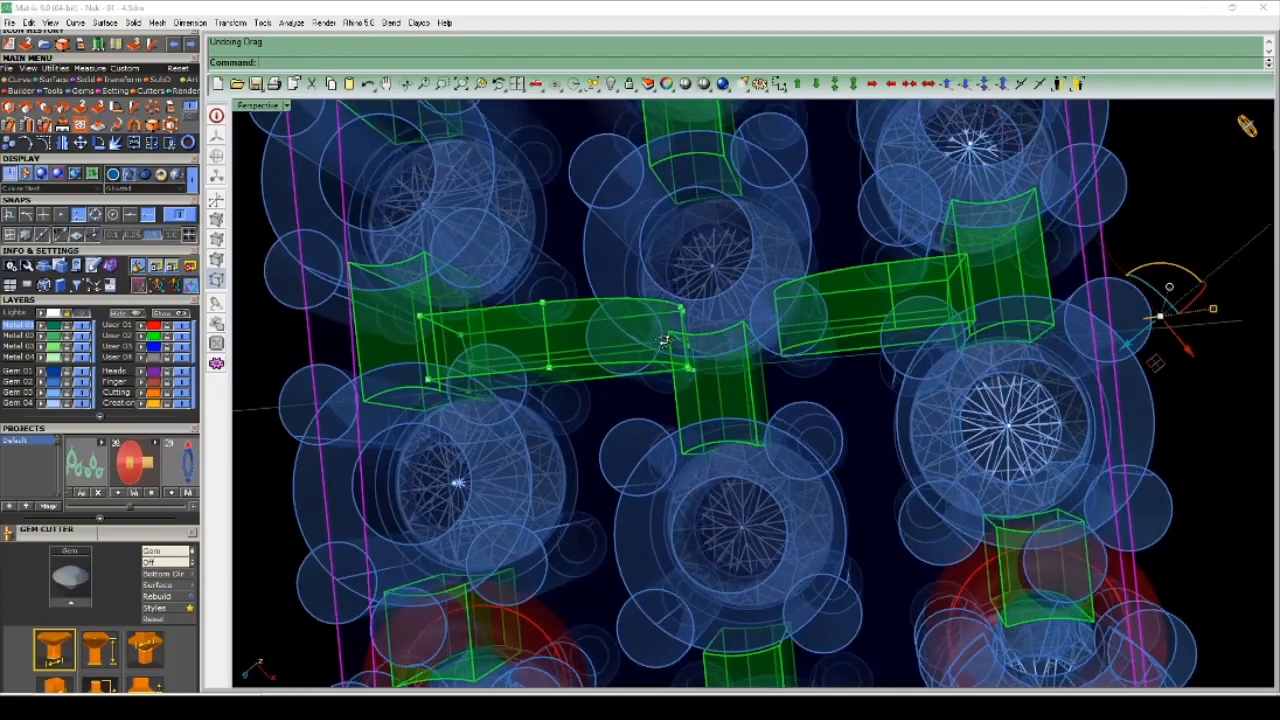
scroll(660, 378, "up", 3)
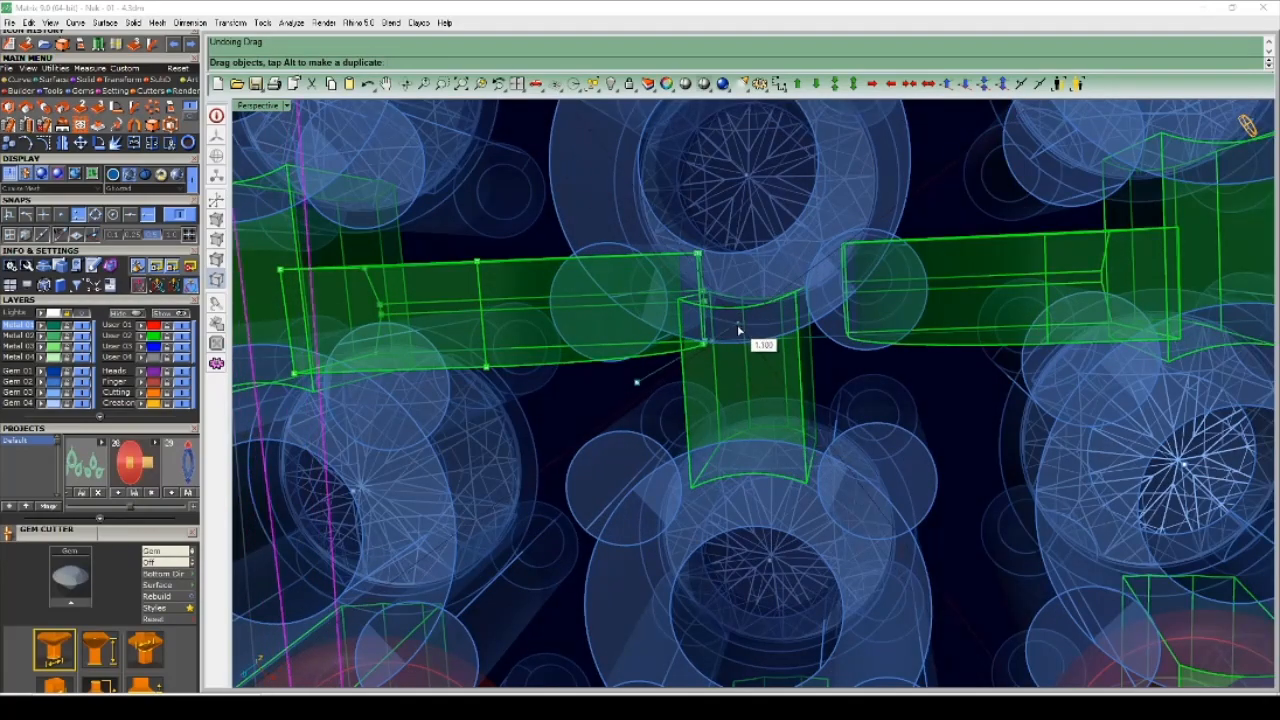
key("ctrl+z")
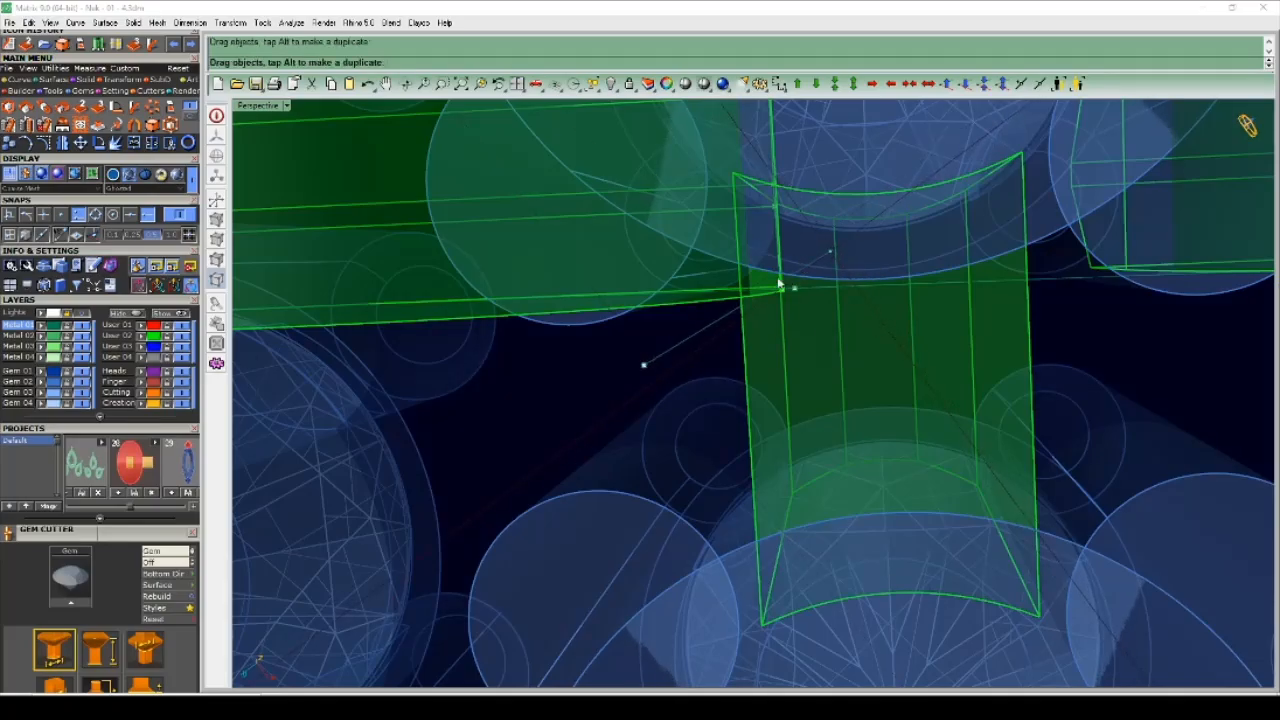
scroll(694, 318, "down", 3)
mouse_move(666, 294)
right_mouse_down()
mouse_move(706, 266)
mouse_move(677, 300)
right_mouse_up()
scroll(677, 305, "up", 5)
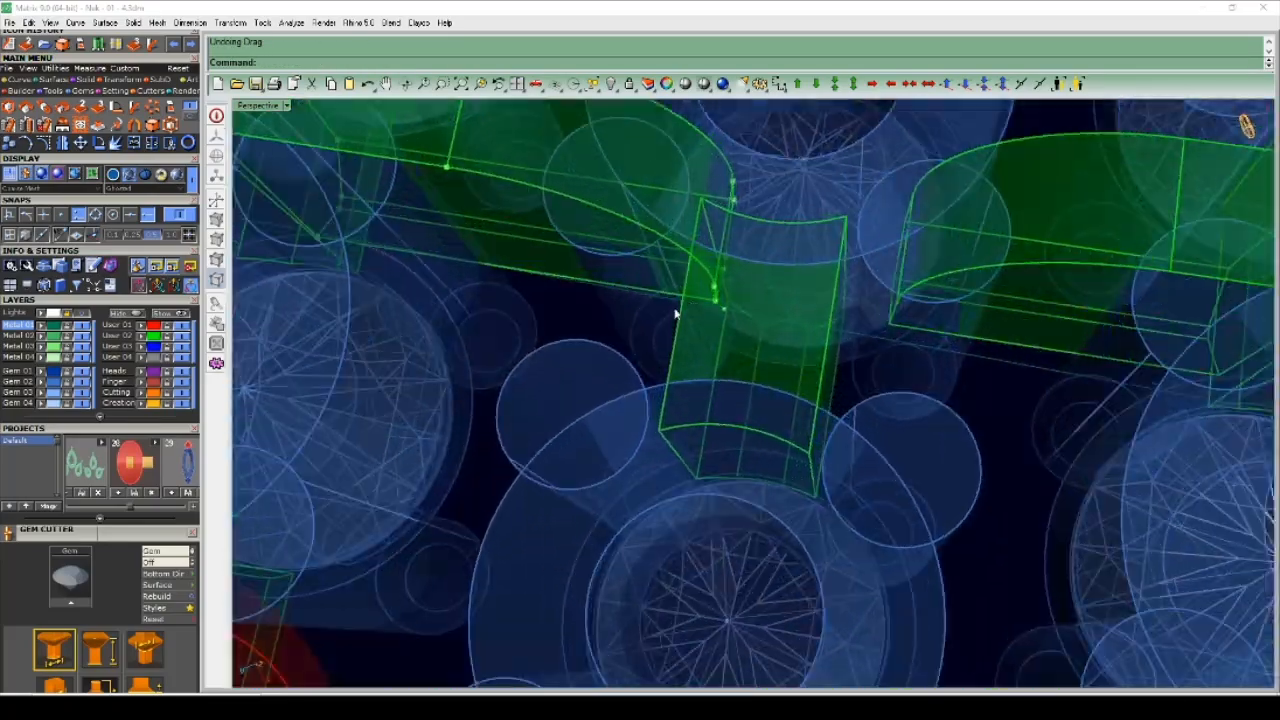
scroll(749, 271, "up", 2)
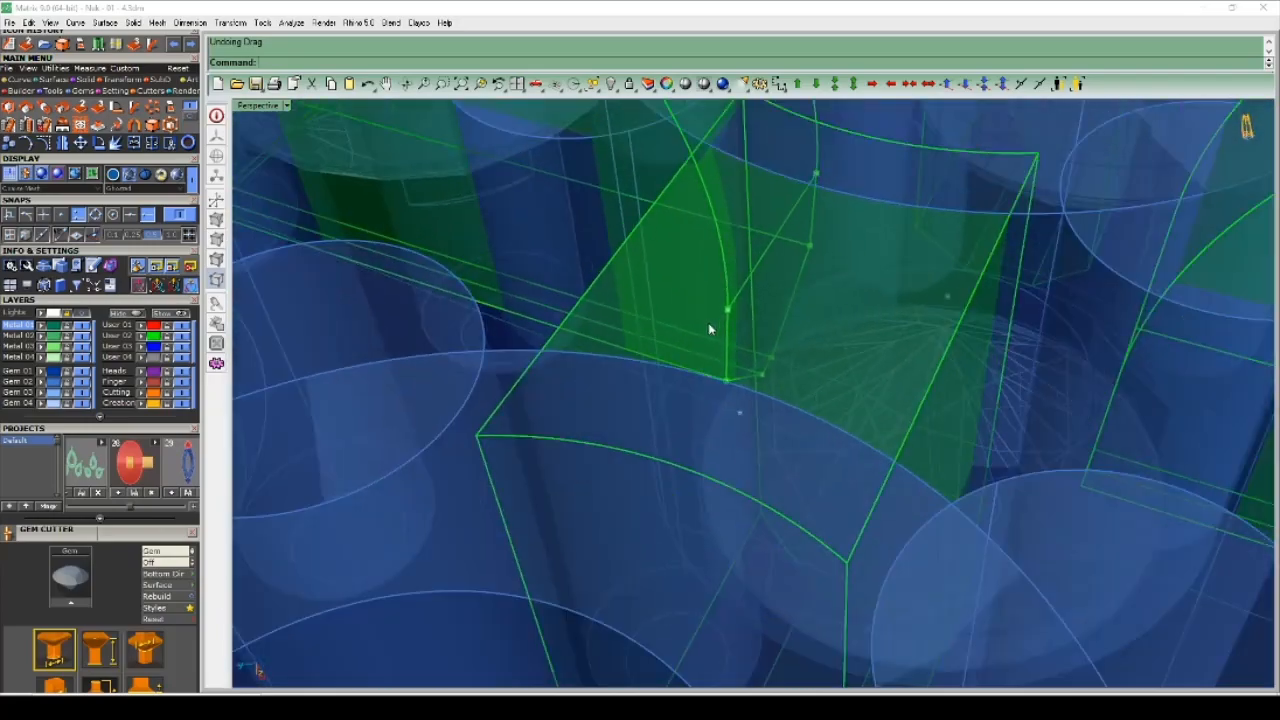
right_click_drag(709, 329, 798, 346)
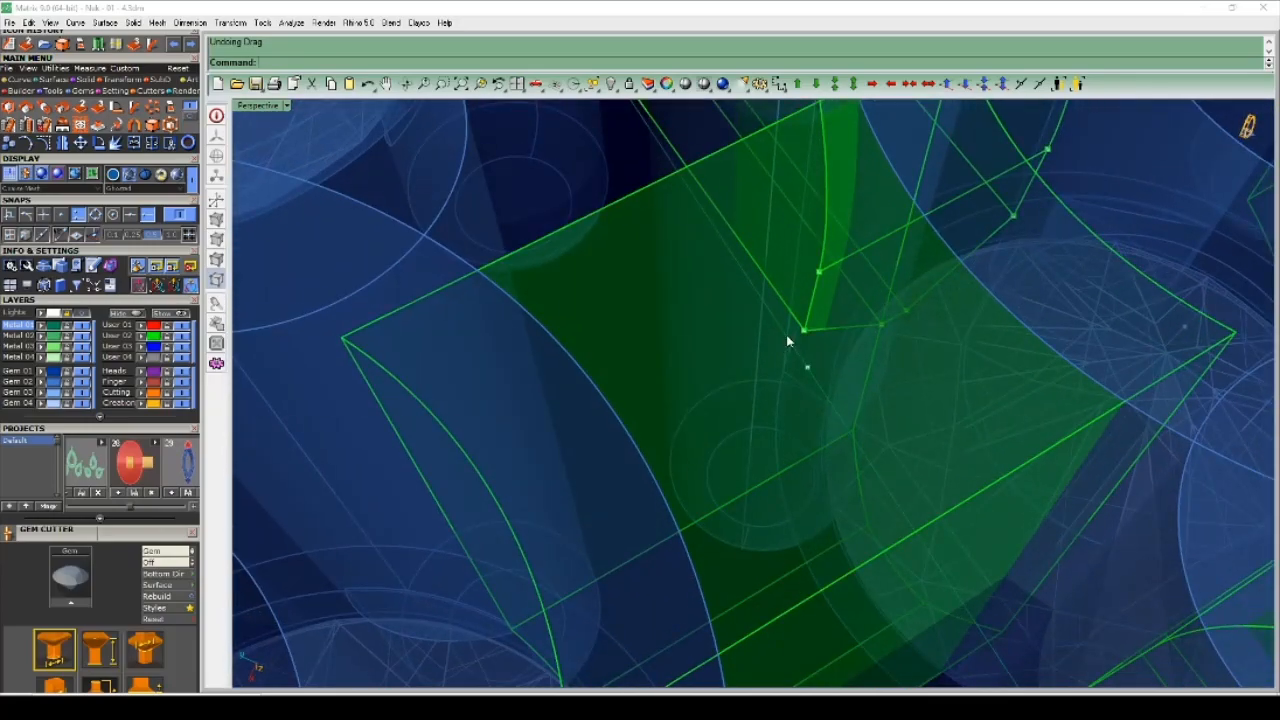
- Select the solid points at the arched segment's inner end and move them back along its lower edge, away from the middle row
scroll(765, 332, "down", 5)
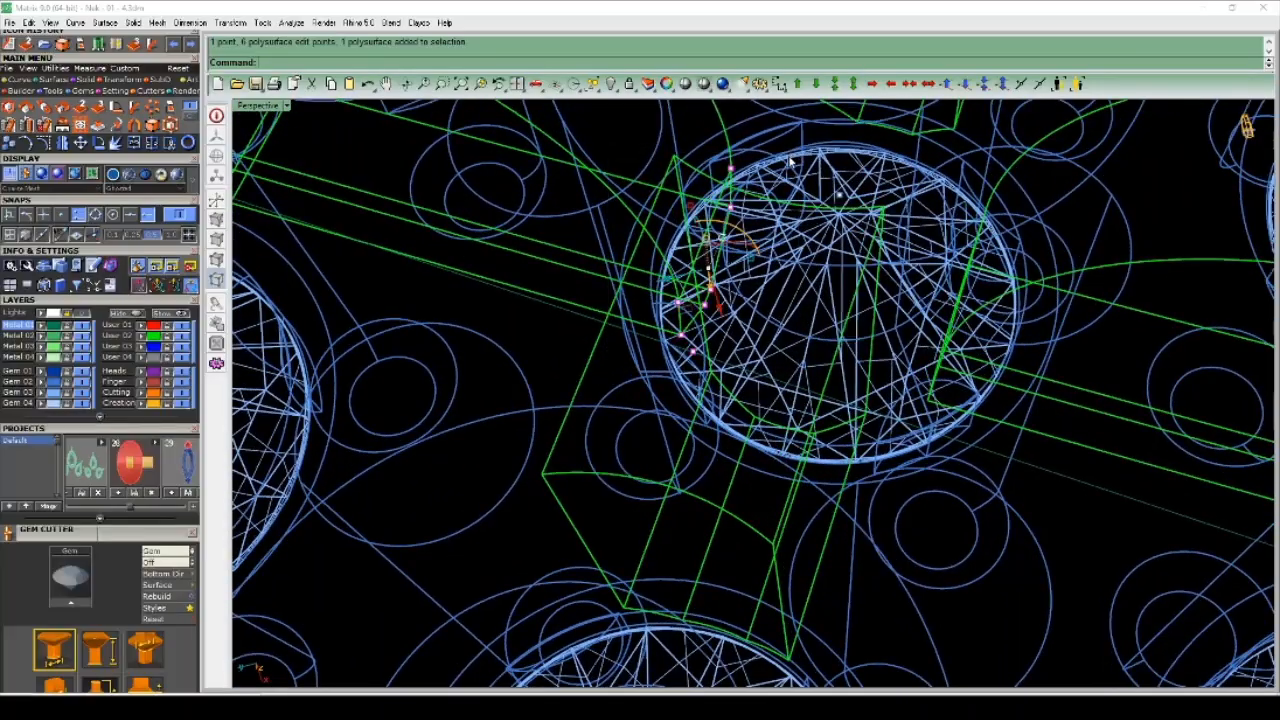
mouse_move(791, 161)
right_mouse_down()
mouse_move(695, 386)
mouse_move(690, 330)
mouse_move(720, 260)
mouse_move(757, 286)
mouse_move(764, 320)
mouse_move(682, 288)
mouse_move(692, 322)
mouse_move(641, 365)
mouse_move(657, 277)
mouse_move(638, 348)
right_mouse_up()
left_click(129, 178)
scroll(653, 364, "up", 2)
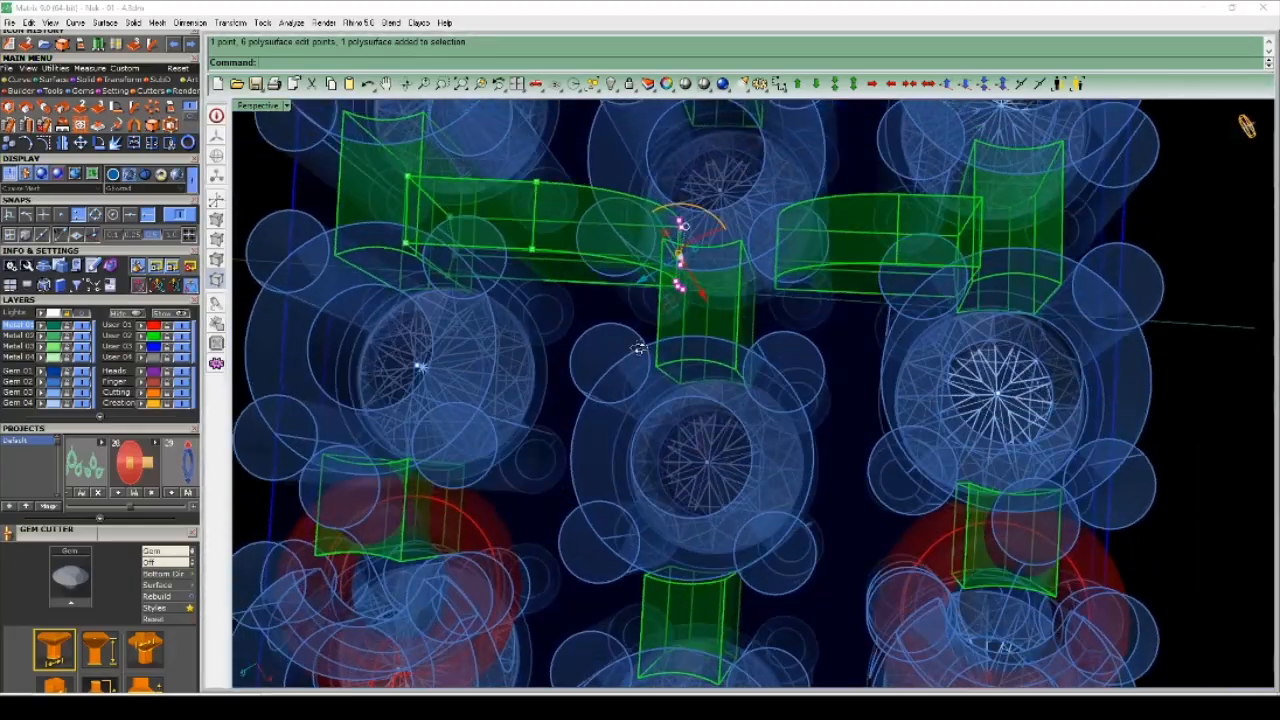
scroll(638, 348, "up", 4)
scroll(640, 385, "down", 1)
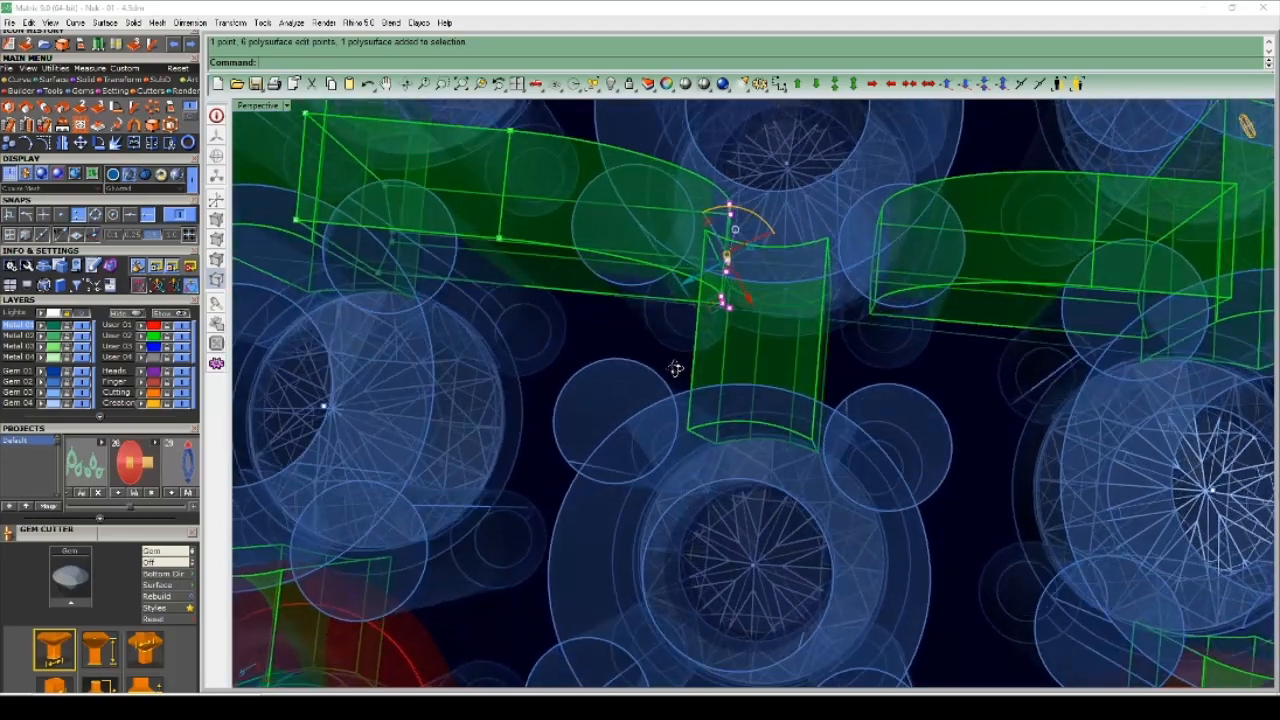
scroll(640, 334, "up", 2)
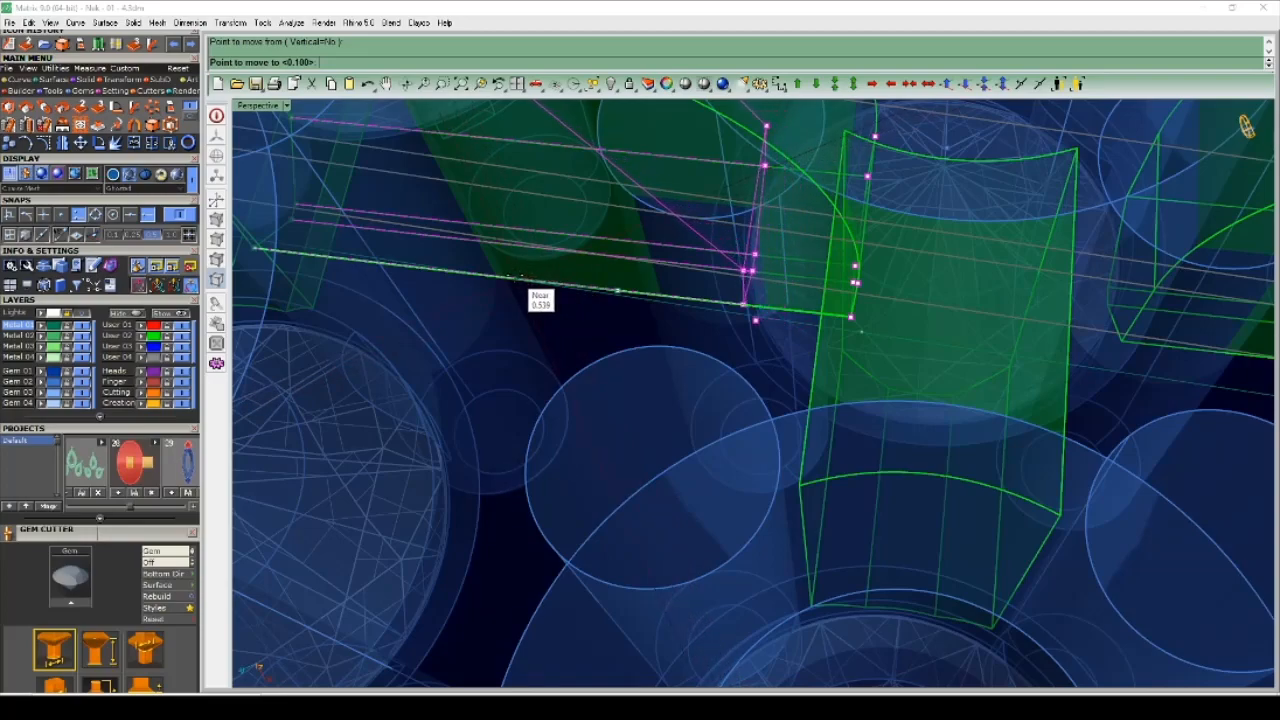
scroll(560, 290, "down", 6)
mouse_move(706, 300)
right_mouse_down()
mouse_move(414, 609)
mouse_move(661, 281)
mouse_move(569, 302)
mouse_move(628, 358)
mouse_move(691, 280)
mouse_move(634, 306)
mouse_move(646, 289)
mouse_move(551, 293)
mouse_move(714, 312)
mouse_move(602, 300)
mouse_move(655, 236)
mouse_move(726, 284)
mouse_move(749, 374)
mouse_move(695, 324)
mouse_move(700, 338)
mouse_move(663, 212)
mouse_move(688, 222)
mouse_move(680, 320)
mouse_move(657, 386)
mouse_move(809, 306)
mouse_move(698, 314)
mouse_move(670, 330)
right_mouse_up()
key("Escape")
- Switch the viewport to Shaded display and turn off the User 03 layer
scroll(661, 281, "down", 3)
key("ctrl+alt+s")
left_click(184, 346)
- Hide the loose teal bar lying beside the stone-setting rows
scroll(660, 300, "down", 3)
scroll(665, 302, "up", 5)
scroll(714, 312, "down", 3)
scroll(700, 338, "down", 4)
scroll(755, 344, "down", 7)
scroll(829, 316, "down", 4)
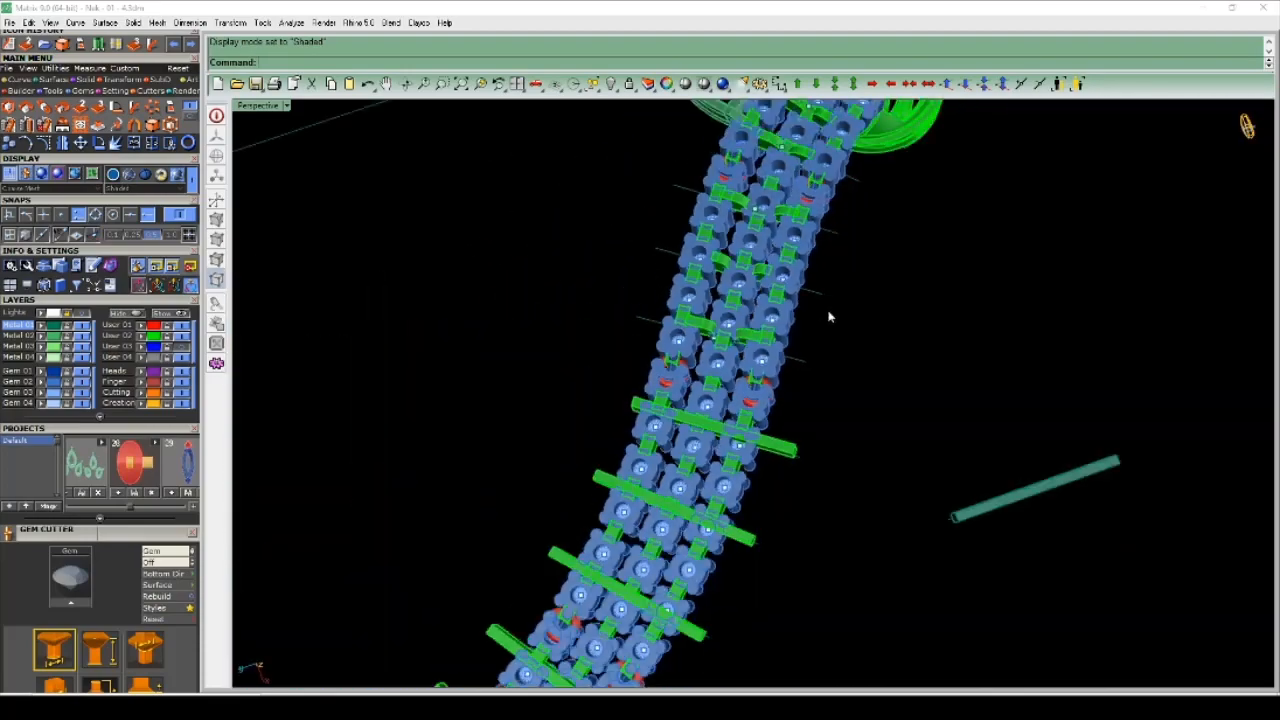
right_click_drag(829, 316, 600, 156)
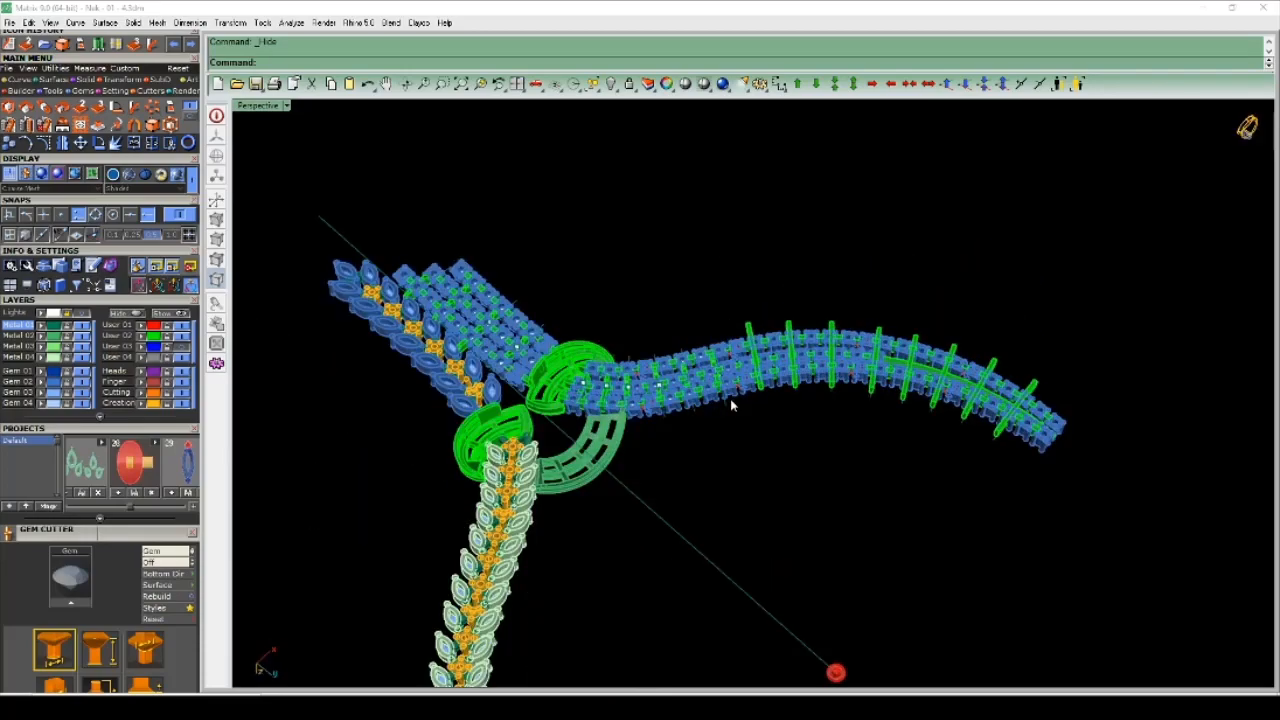
- Examine the finished arched connectors and the remaining full-length crossbars along the three rows from below and above
scroll(731, 405, "up", 5)
scroll(775, 368, "up", 4)
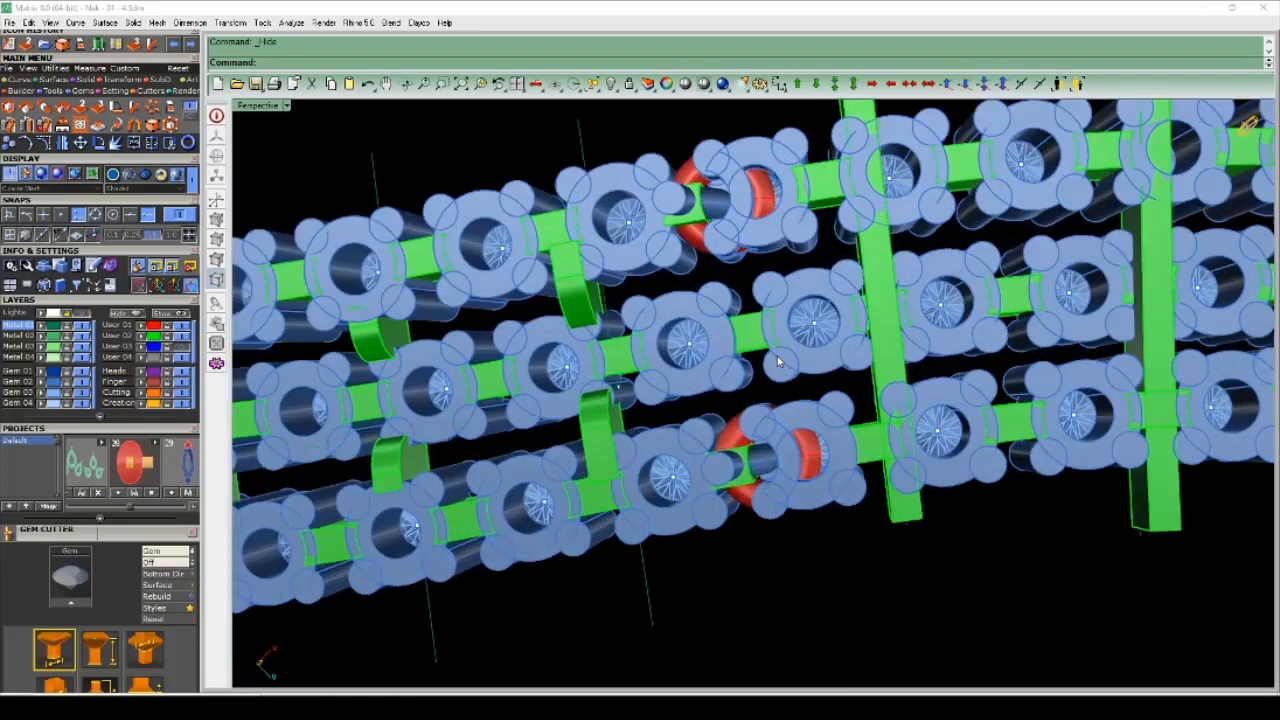
scroll(778, 361, "down", 3)
right_click_drag(888, 366, 851, 312)
scroll(743, 341, "up", 7)
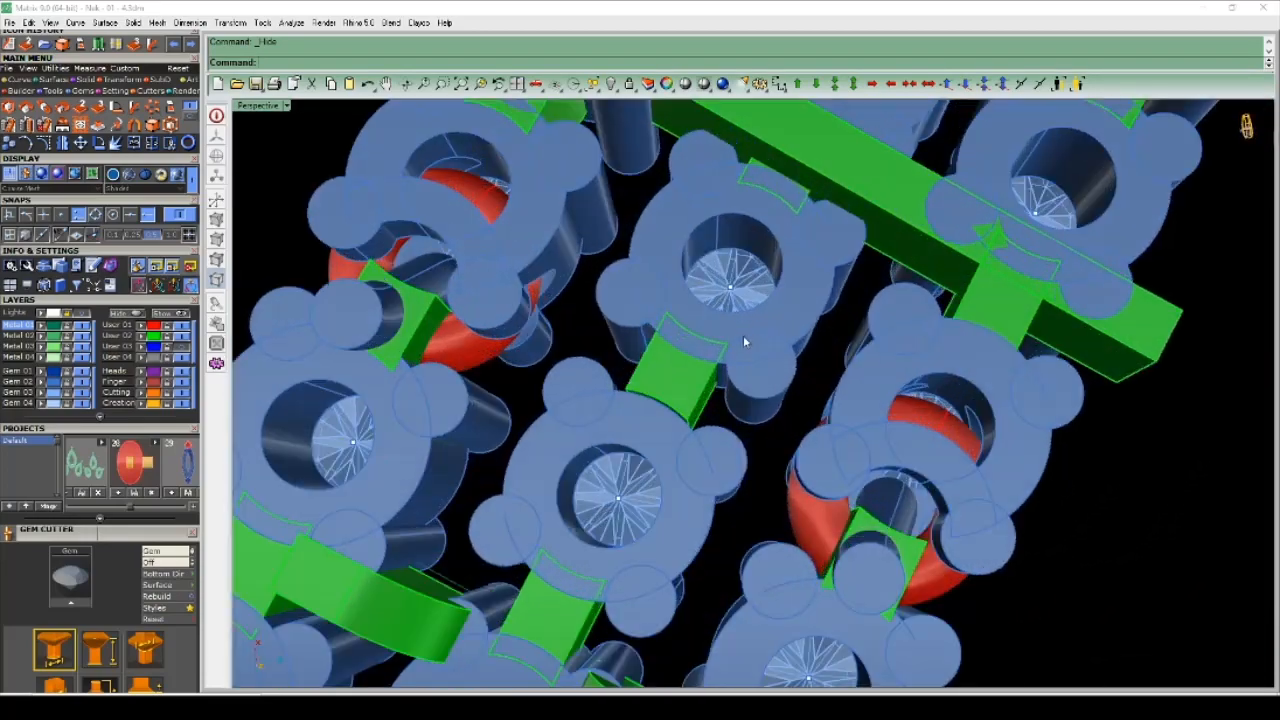
scroll(746, 337, "down", 4)
right_click_drag(749, 337, 820, 421)
scroll(723, 336, "down", 3)
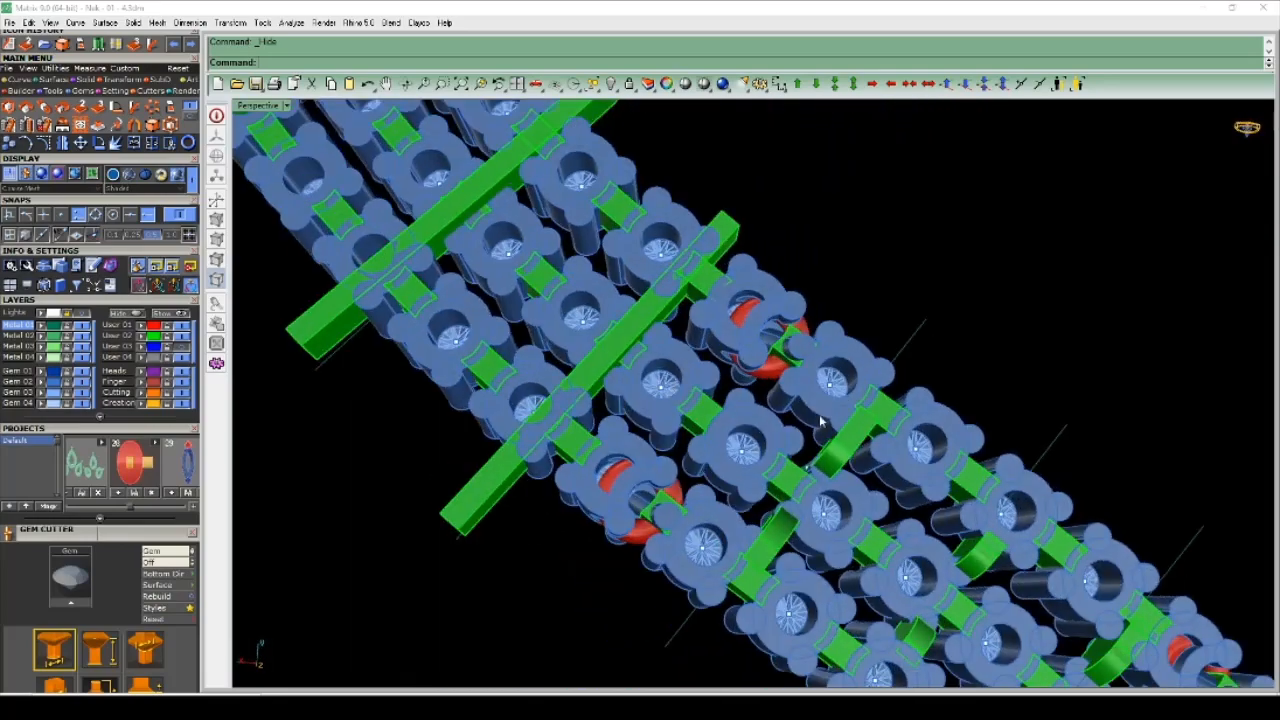
scroll(749, 371, "up", 3)
right_click_drag(749, 371, 815, 412)
scroll(643, 451, "down", 3)
scroll(745, 383, "down", 2)
scroll(674, 351, "up", 5)
scroll(674, 351, "down", 4)
scroll(697, 346, "up", 4)
scroll(727, 365, "up", 1)
scroll(725, 358, "up", 4)
scroll(737, 363, "down", 4)
scroll(814, 392, "down", 8)
scroll(786, 396, "up", 6)
scroll(849, 392, "down", 6)
scroll(815, 414, "up", 3)
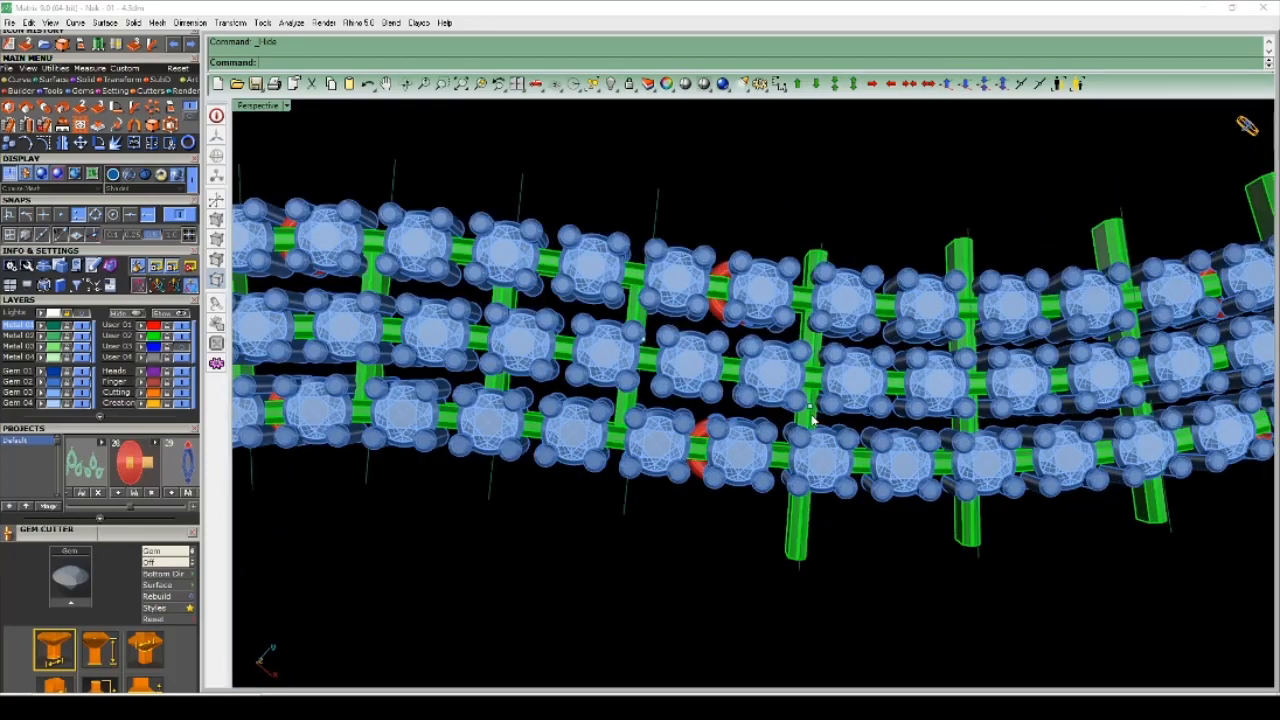
- Select the first remaining full-length crossbar next to the finished connectors and maximize the Top viewport
scroll(811, 417, "up", 2)
right_click_drag(840, 566, 838, 480)
key("Escape")
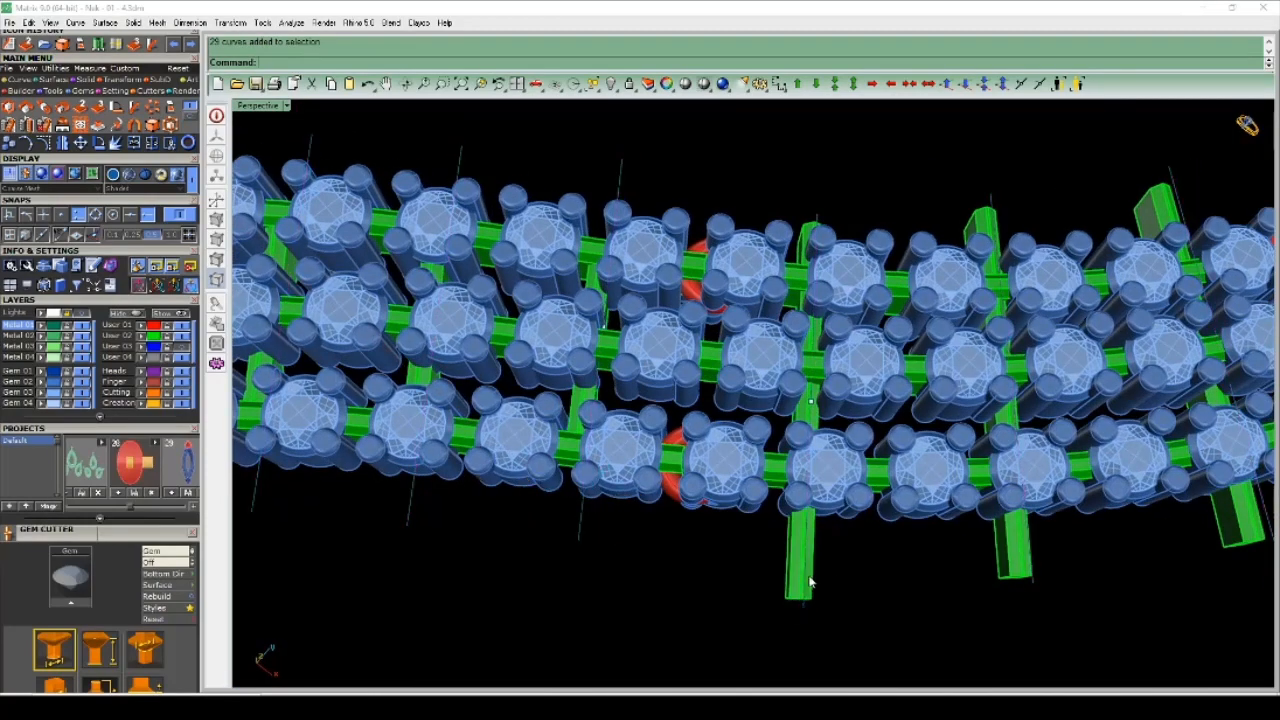
scroll(757, 512, "up", 4)
scroll(740, 507, "down", 4)
right_click_drag(694, 488, 741, 515)
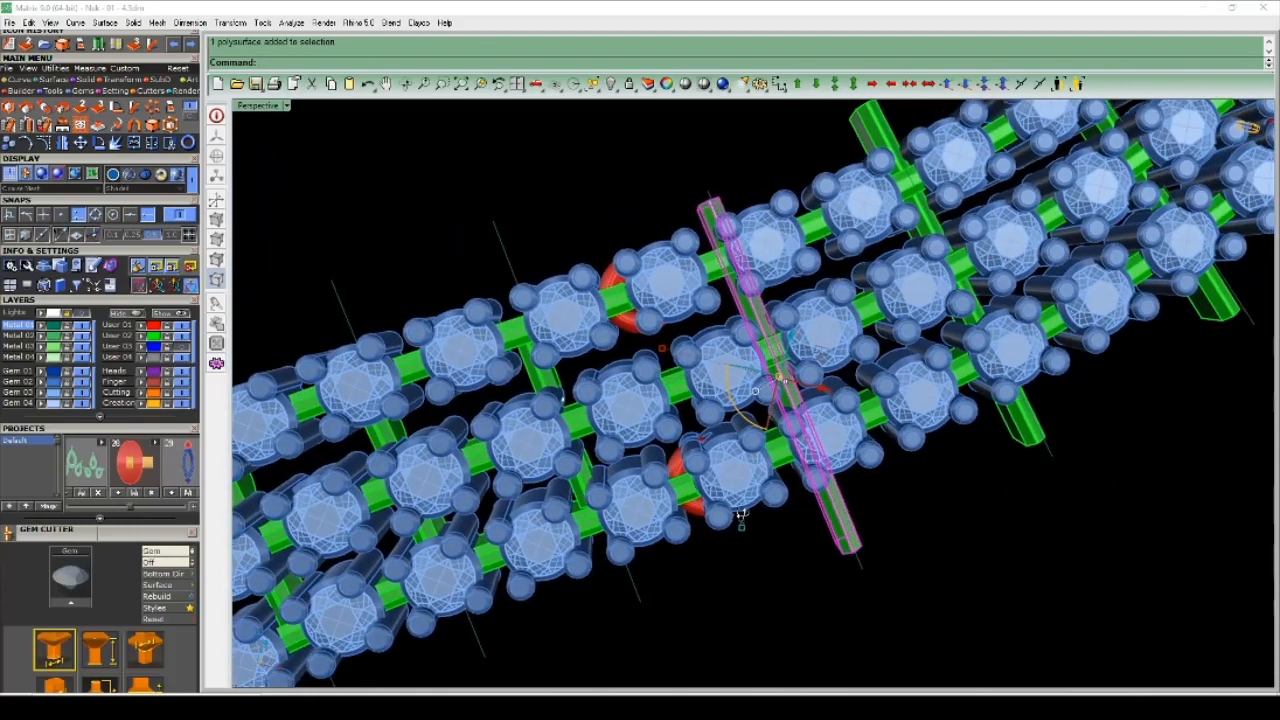
key("ctrl+F1")
scroll(747, 472, "down", 10)
right_click_drag(797, 463, 706, 473)
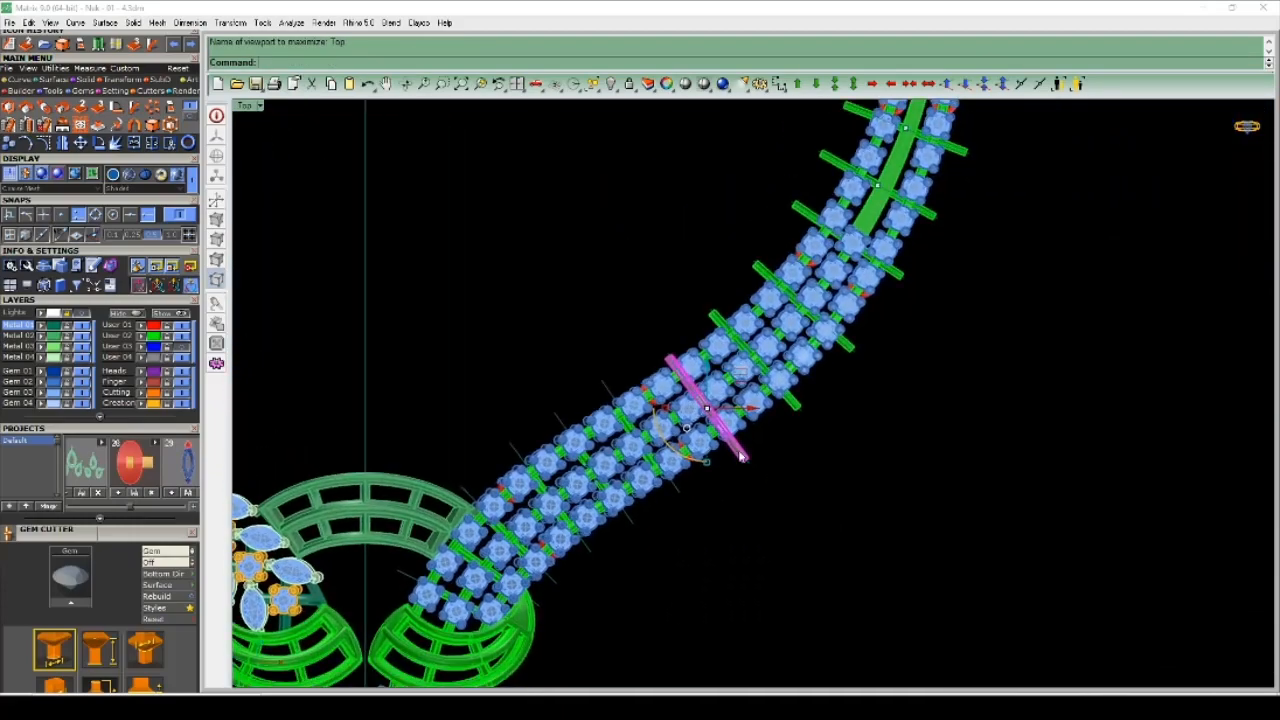
- Shift the selected crossbar about 0.75 sideways along the X axis, toward the finished connectors, between neighbouring stone settings
scroll(727, 434, "up", 10)
scroll(726, 434, "down", 2)
scroll(814, 457, "up", 3)
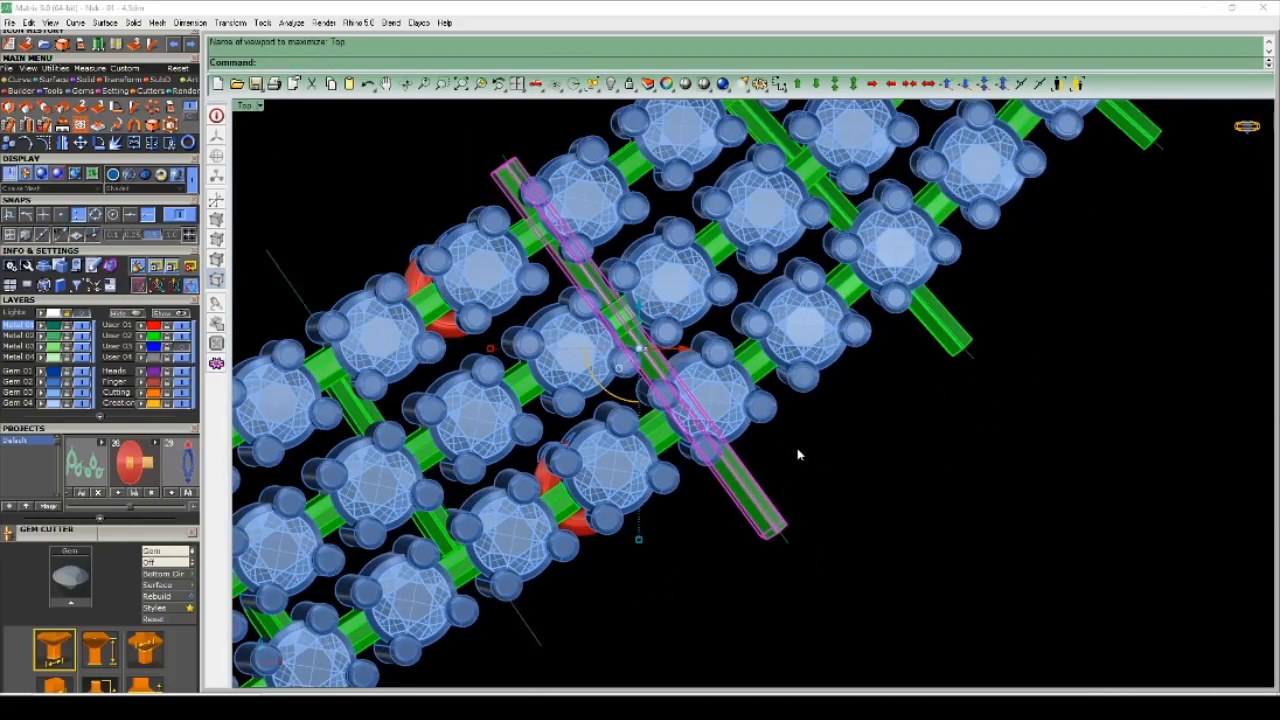
scroll(800, 455, "down", 2)
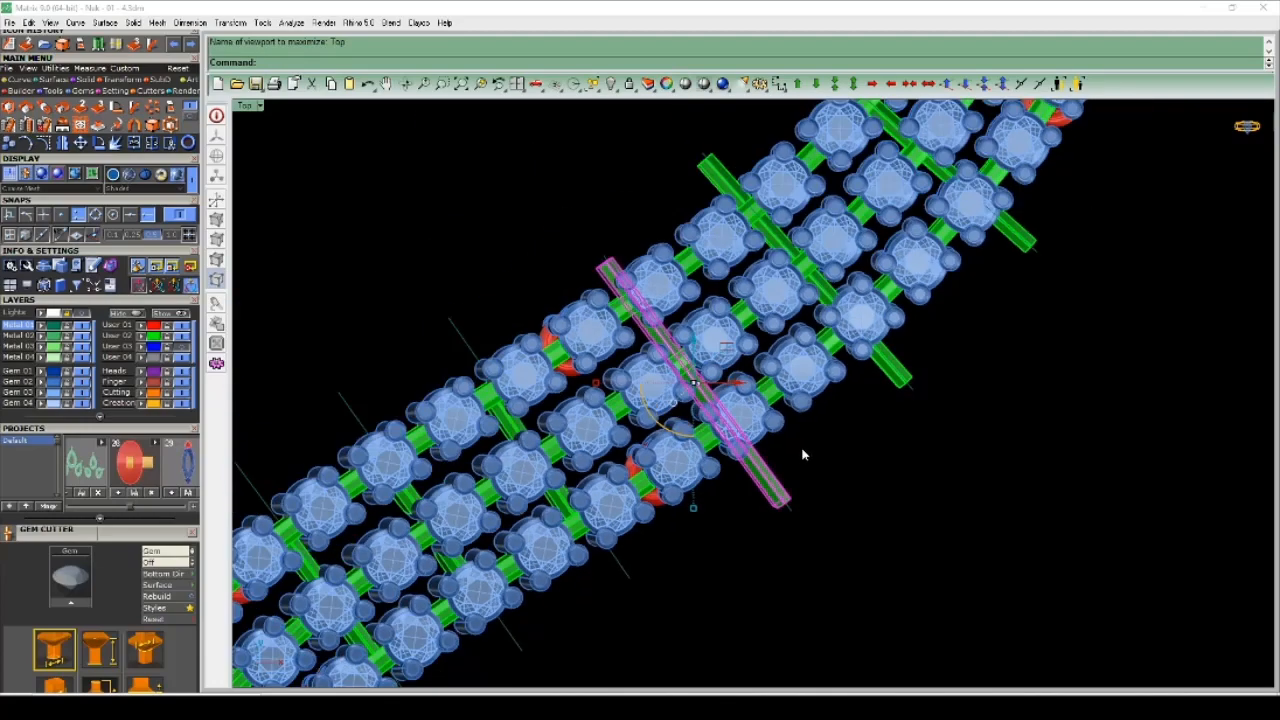
mouse_move(809, 451)
right_mouse_down()
mouse_move(914, 391)
mouse_move(830, 428)
mouse_move(829, 466)
right_mouse_up()
scroll(874, 421, "down", 2)
scroll(895, 480, "up", 1)
scroll(714, 480, "up", 3)
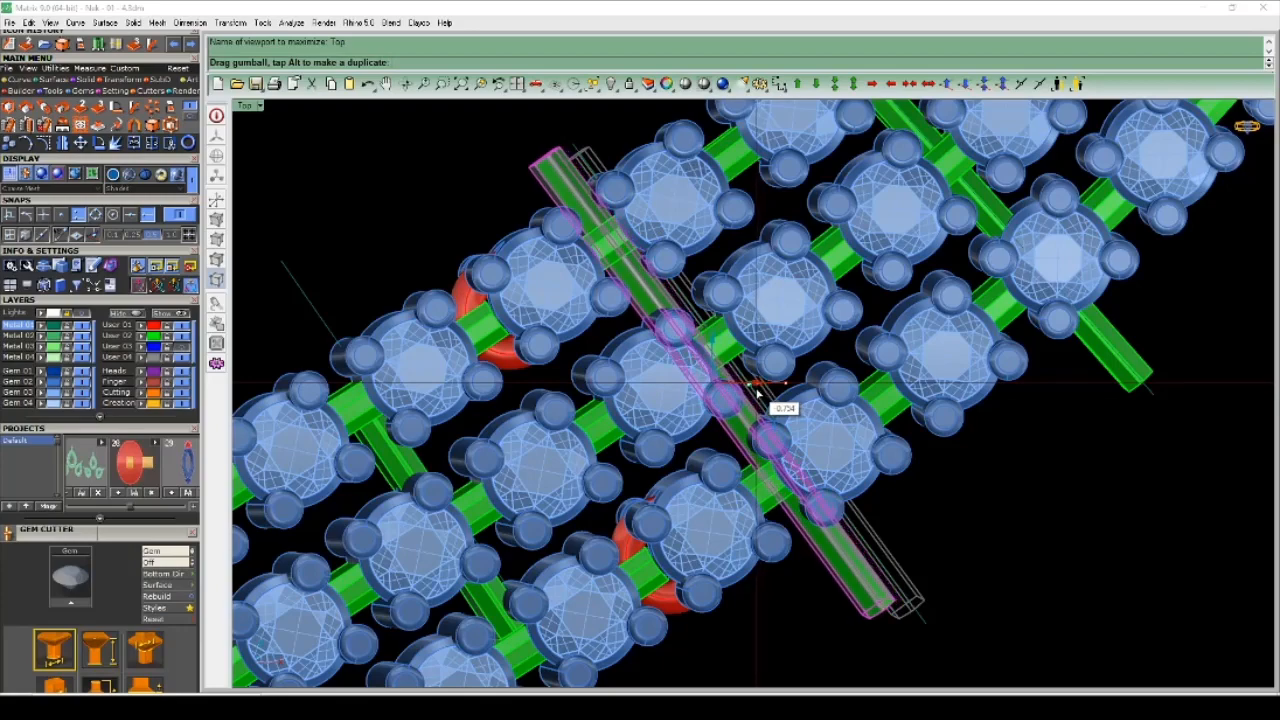
left_click_drag(757, 397, 757, 397)
scroll(757, 397, "down", 2)
scroll(803, 429, "up", 3)
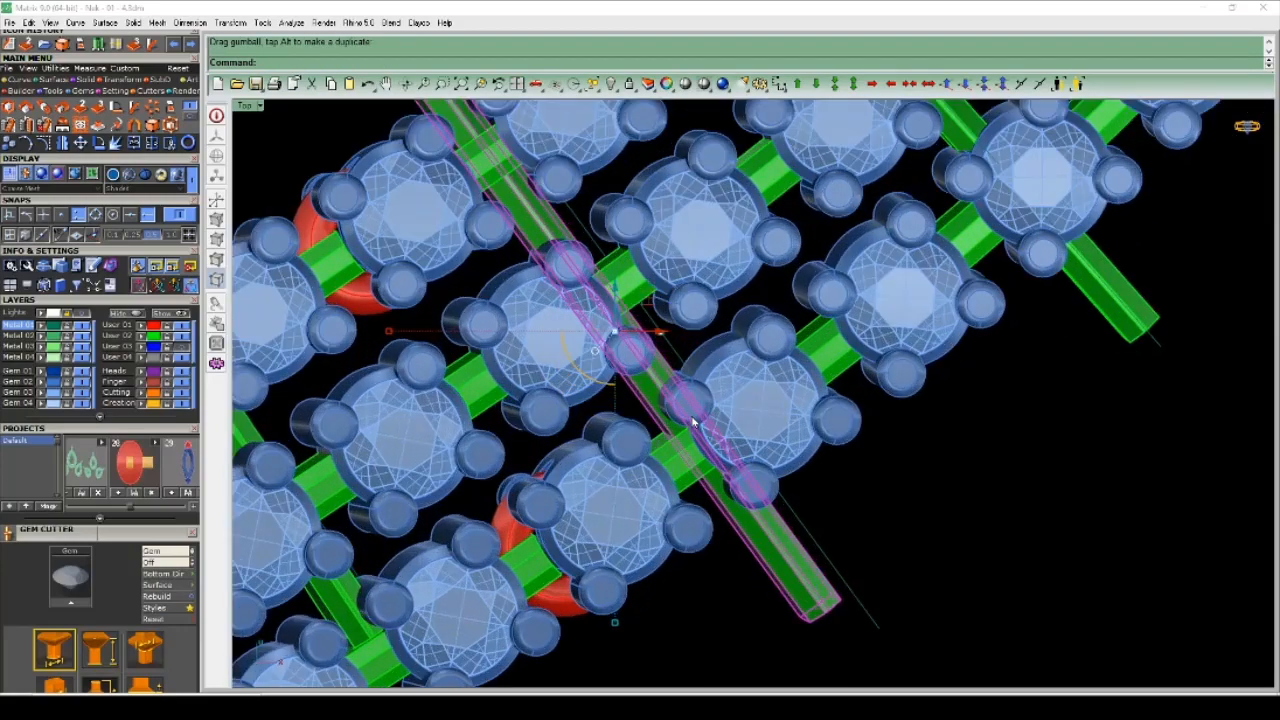
scroll(688, 420, "down", 3)
scroll(660, 427, "up", 2)
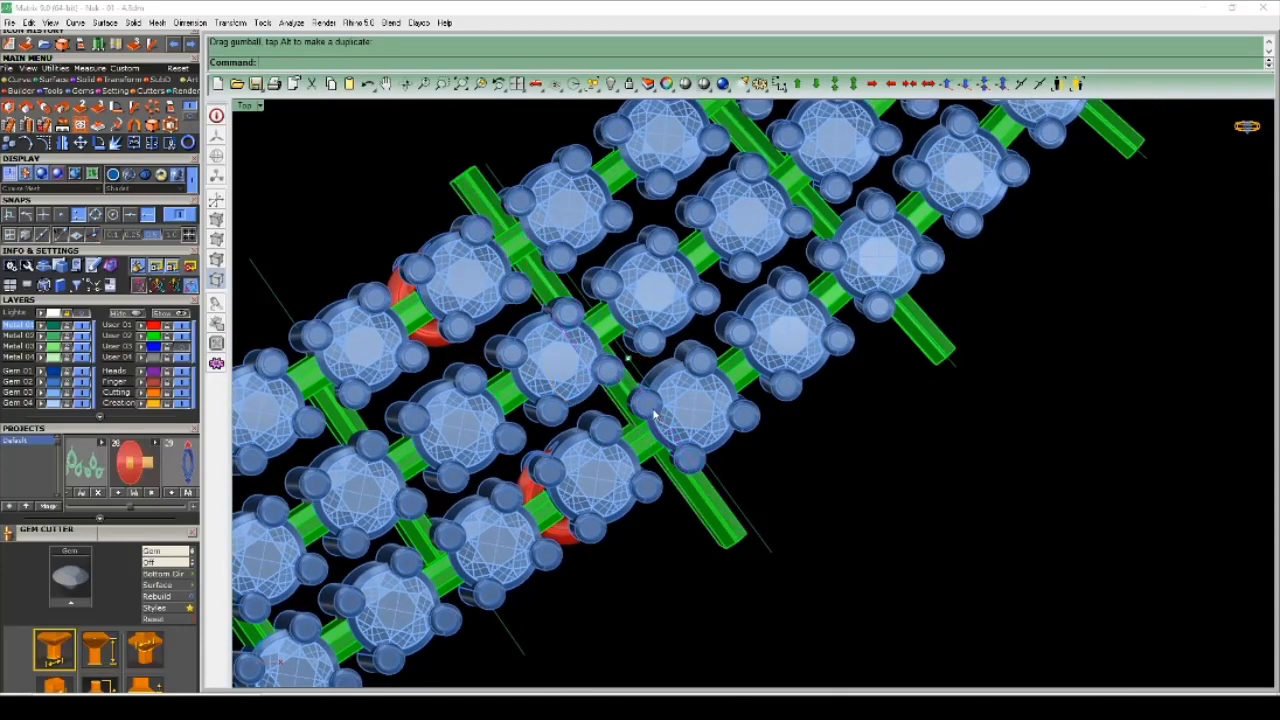
- Hide all the thin reference curves running across the stone-setting rows
scroll(655, 415, "down", 3)
scroll(637, 403, "up", 2)
scroll(660, 452, "up", 2)
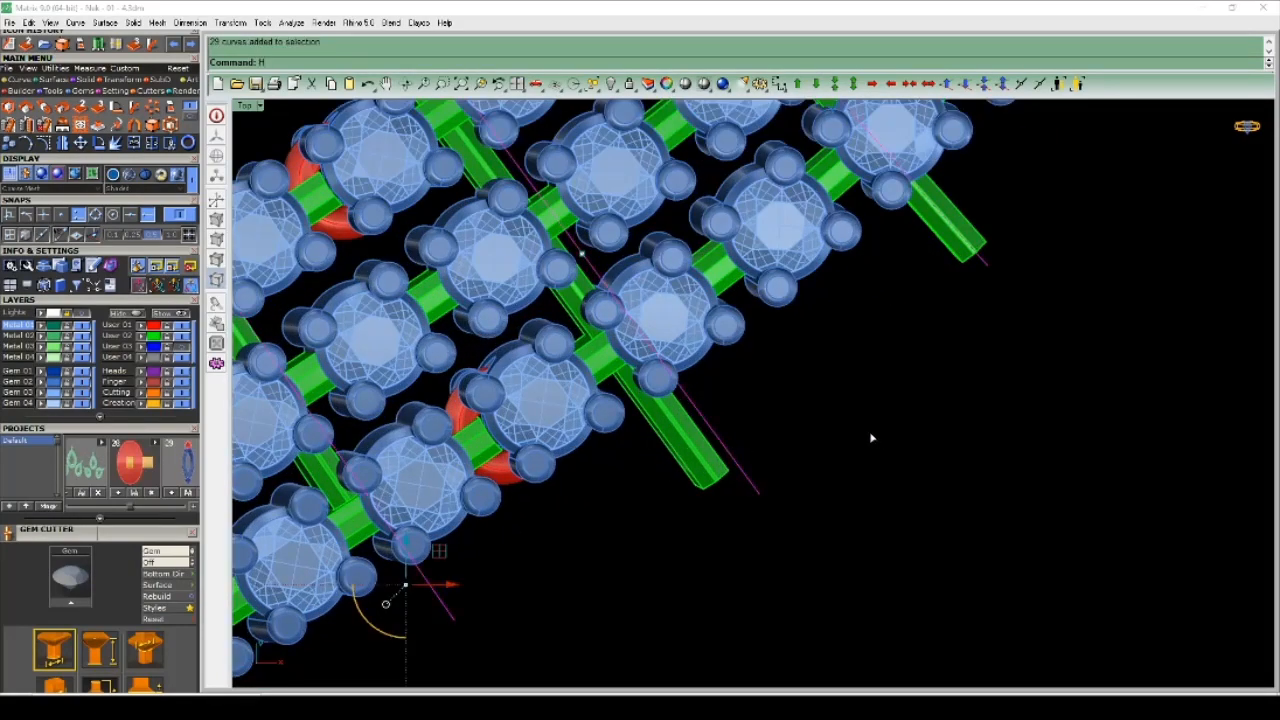
key("Return")
- Fine-tune the same crossbar's sideways position so it passes through the gaps between the stone settings of all three rows
scroll(780, 457, "down", 3)
scroll(737, 449, "up", 3)
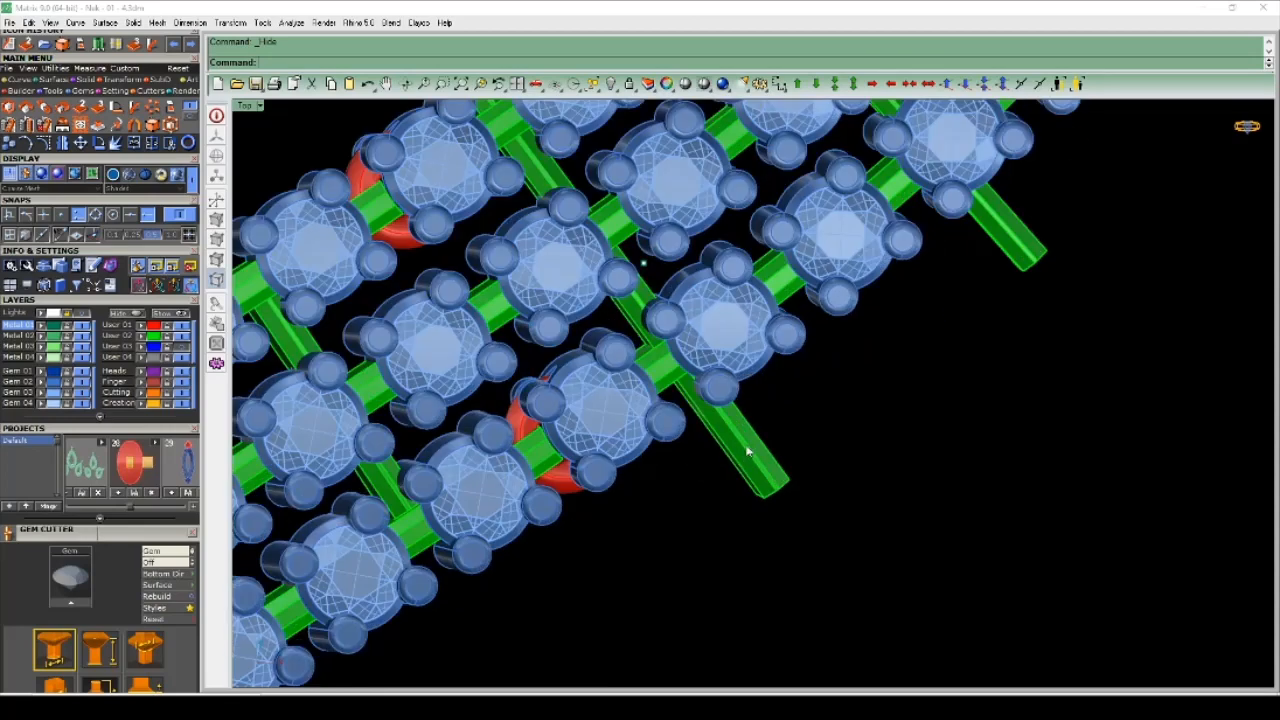
left_click(744, 453)
scroll(750, 455, "down", 2)
scroll(792, 459, "up", 2)
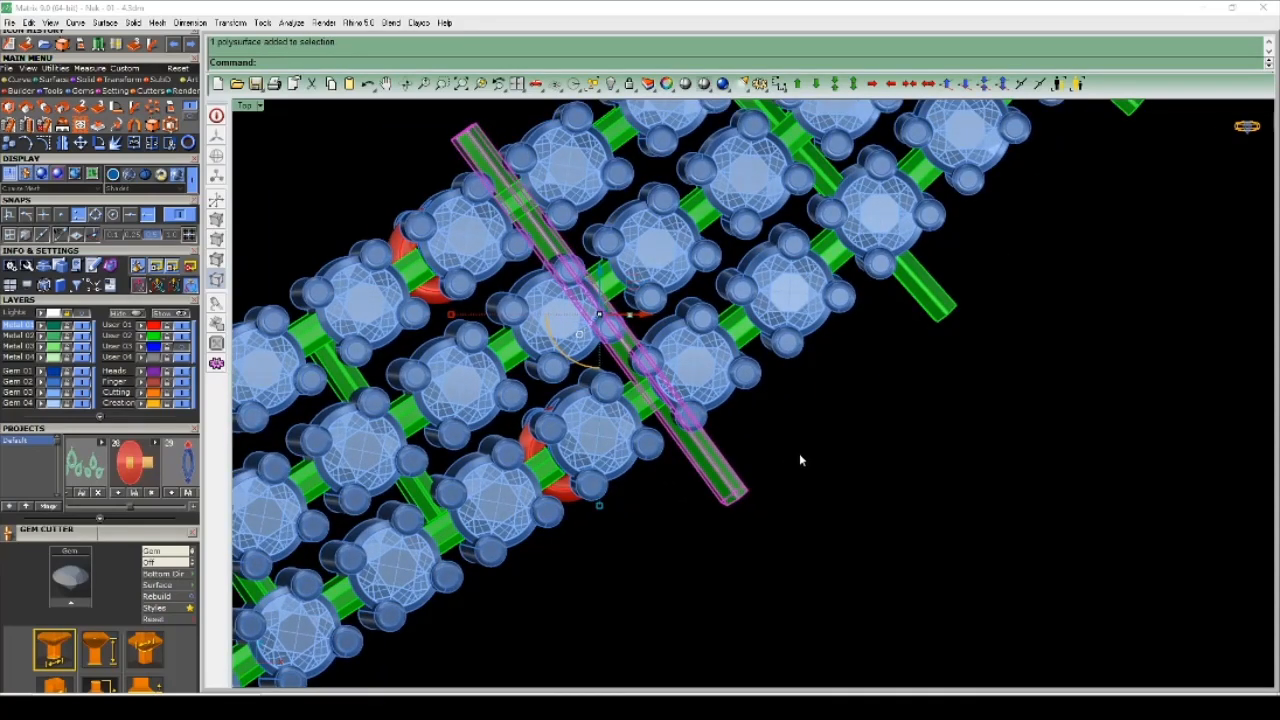
scroll(606, 328, "up", 5)
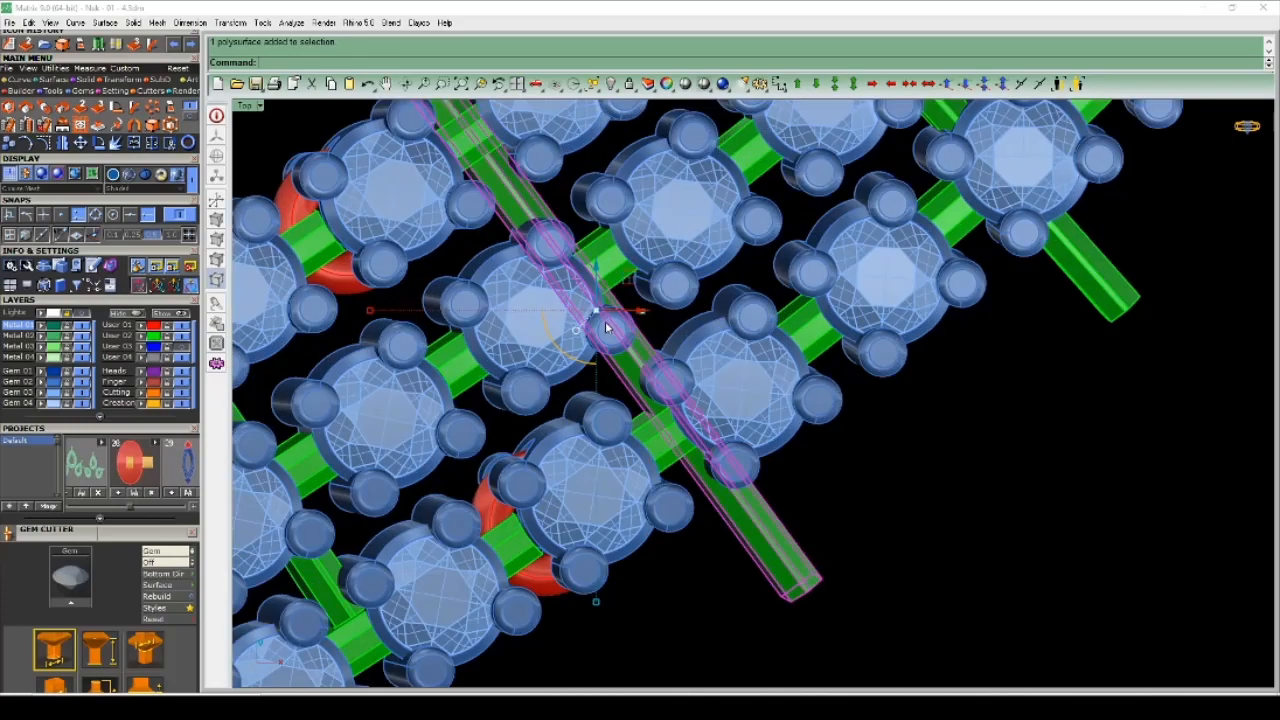
key("Escape")
scroll(603, 328, "down", 4)
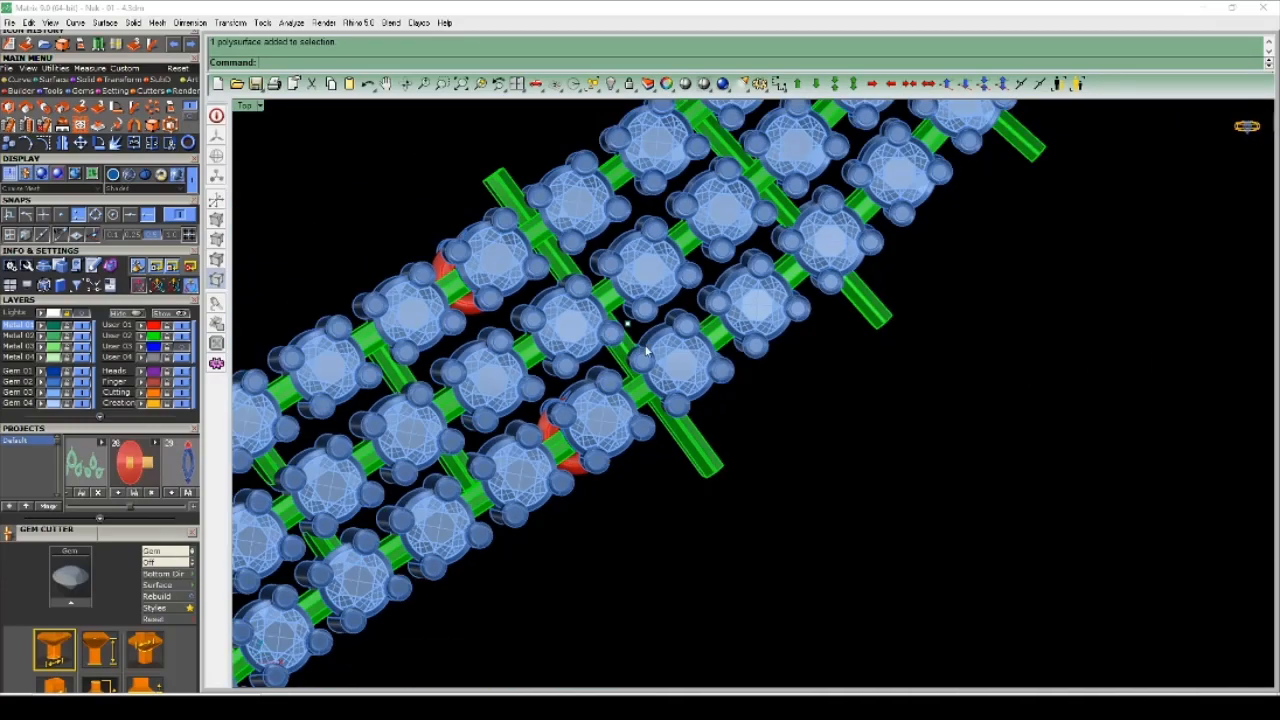
scroll(632, 350, "up", 1)
scroll(657, 411, "up", 2)
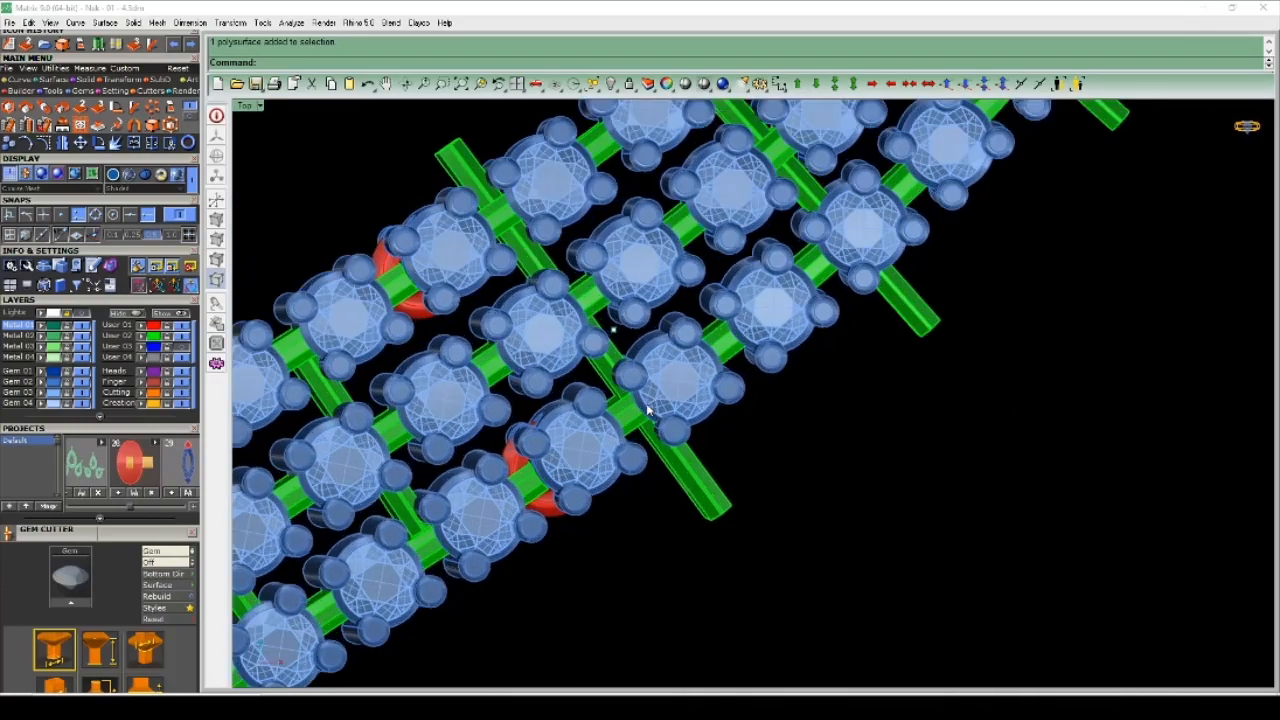
scroll(657, 411, "down", 2)
right_click_drag(658, 410, 690, 422)
scroll(606, 310, "up", 1)
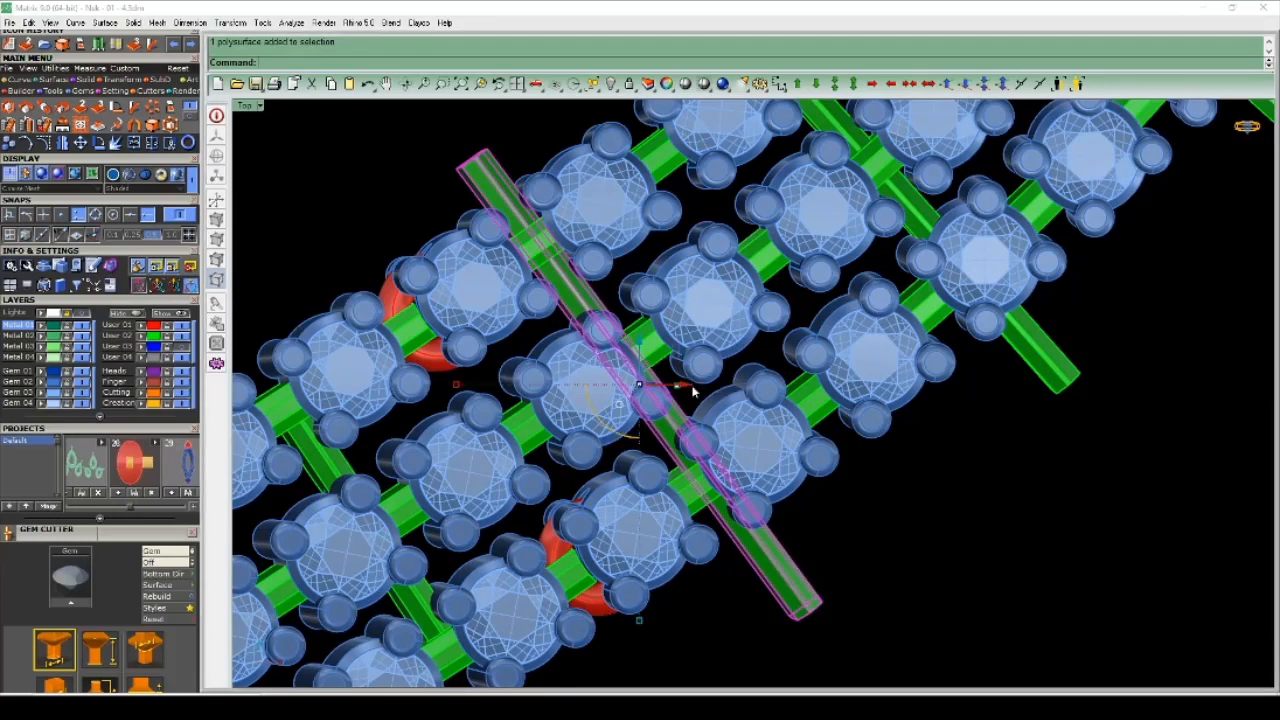
scroll(690, 396, "up", 1)
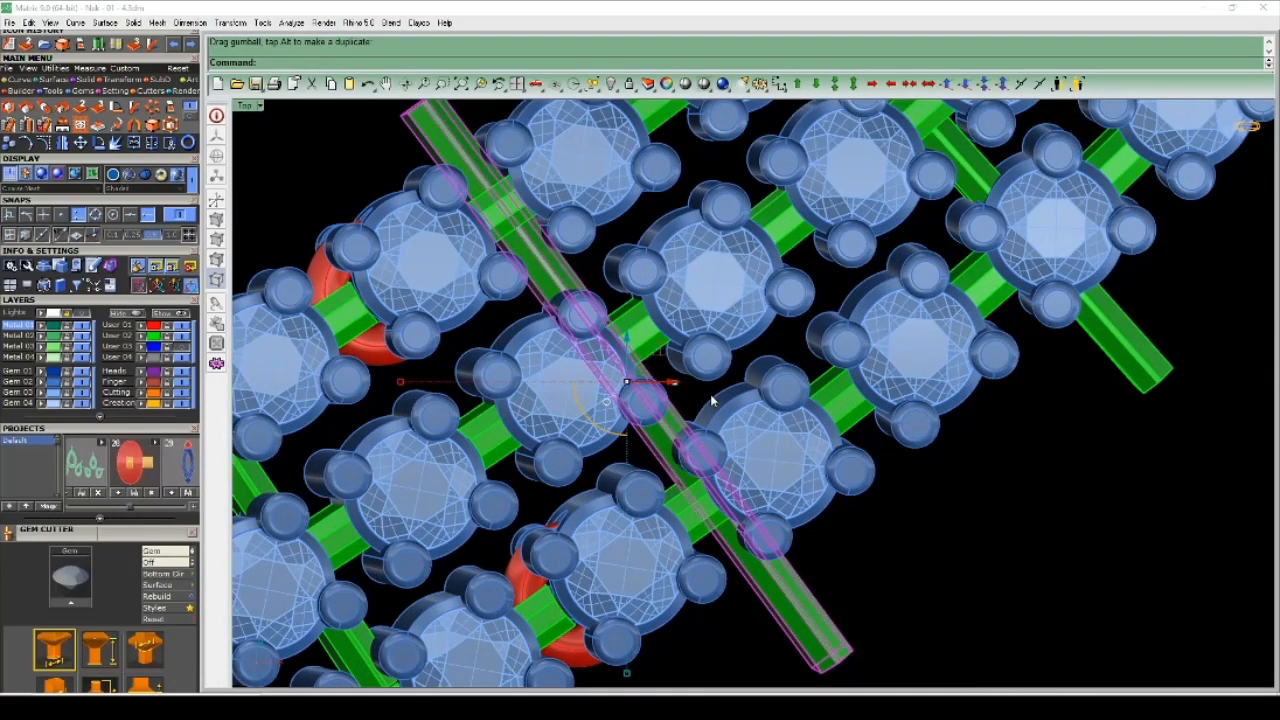
left_click(712, 400)
scroll(712, 400, "down", 4)
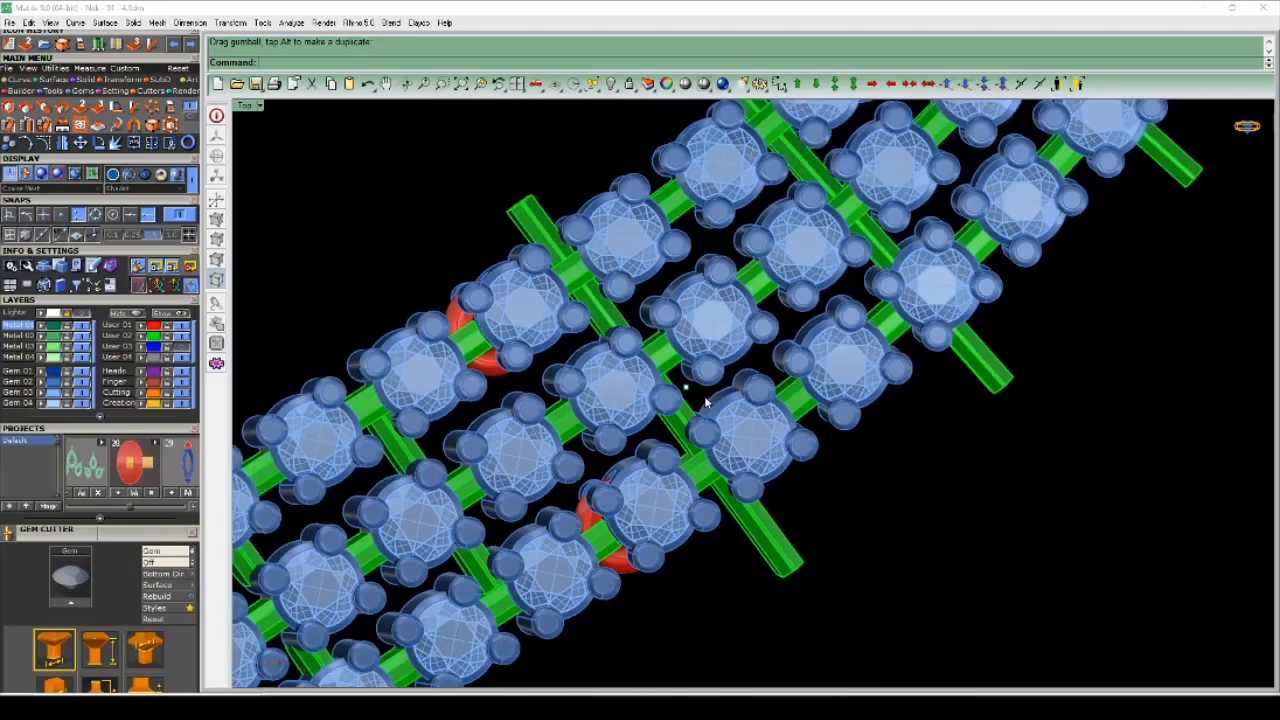
right_click_drag(706, 400, 667, 400)
scroll(595, 368, "up", 2)
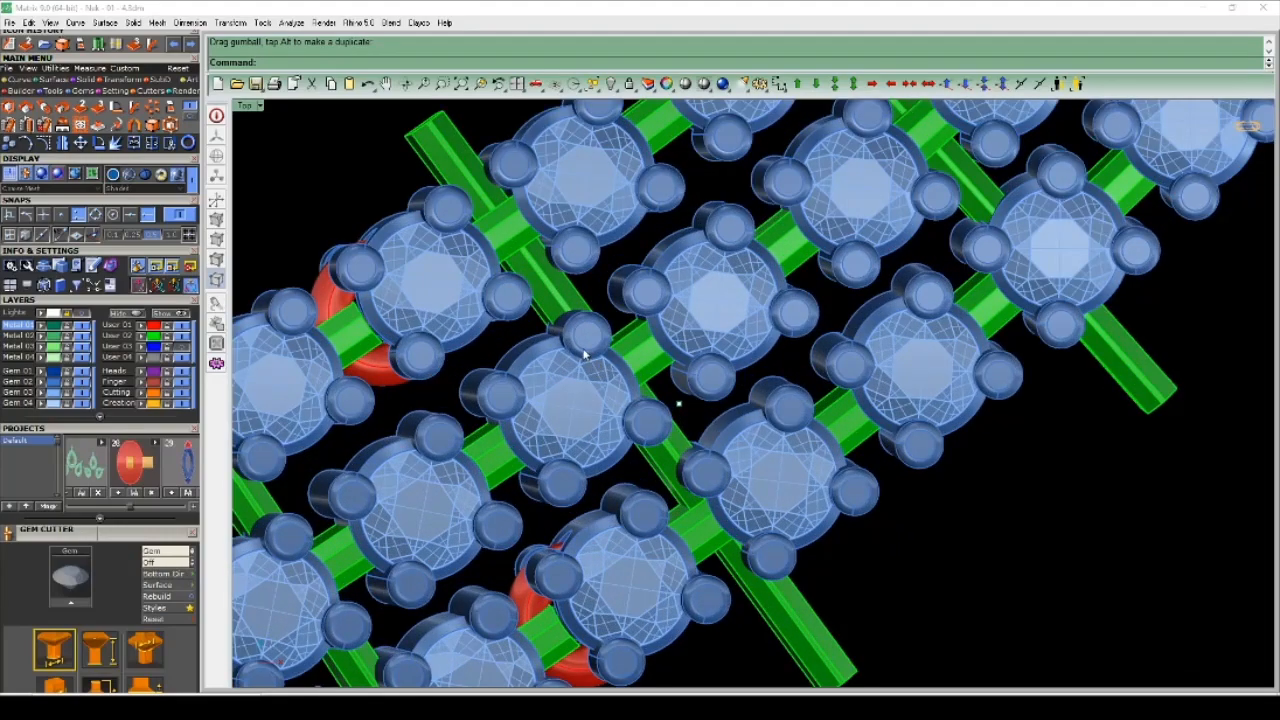
scroll(585, 355, "down", 4)
scroll(615, 358, "up", 3)
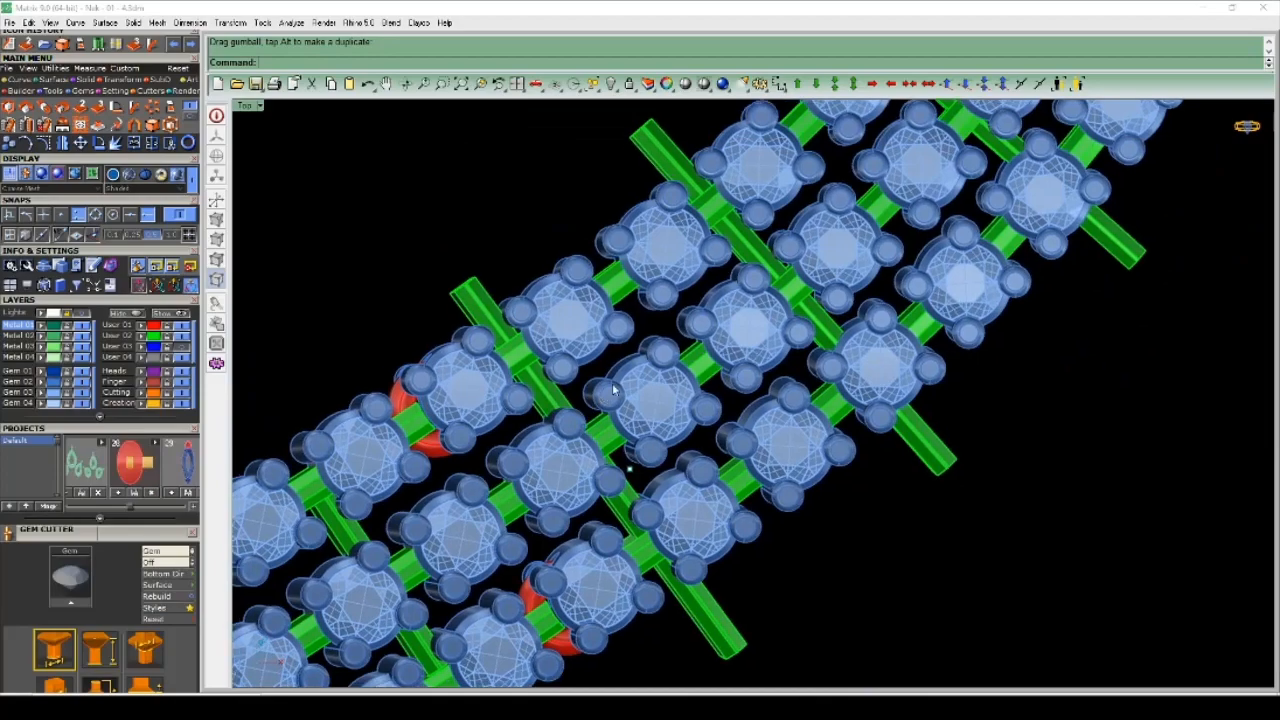
- Maximize the Perspective viewport and examine how the repositioned crossbar meets the settings and links of the three rows
key("ctrl+F4")
right_click_drag(615, 358, 640, 462)
scroll(814, 445, "up", 8)
scroll(814, 445, "down", 3)
right_click_drag(814, 445, 1008, 390)
scroll(834, 383, "up", 7)
scroll(837, 389, "down", 6)
right_click_drag(837, 389, 700, 449)
scroll(746, 437, "up", 6)
scroll(746, 437, "down", 6)
scroll(720, 450, "up", 4)
scroll(722, 478, "down", 4)
scroll(752, 378, "up", 5)
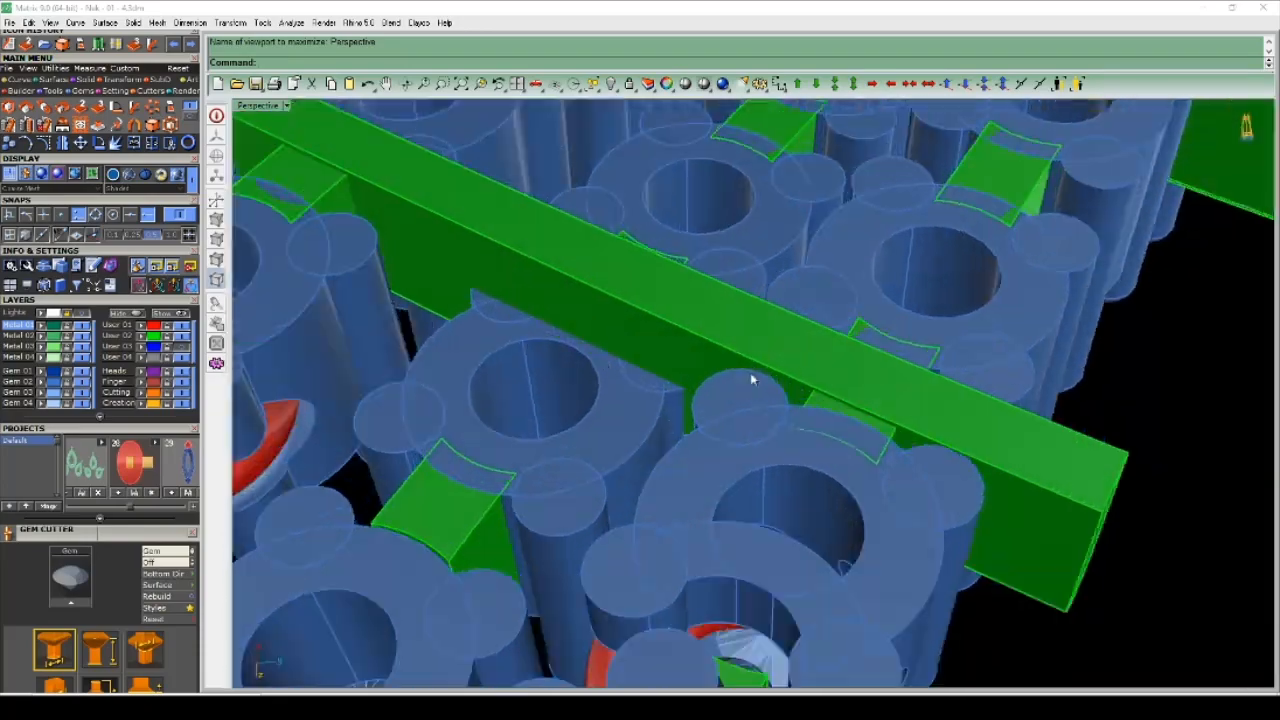
scroll(752, 378, "down", 5)
right_click_drag(752, 378, 728, 387)
scroll(757, 427, "down", 5)
scroll(742, 448, "up", 4)
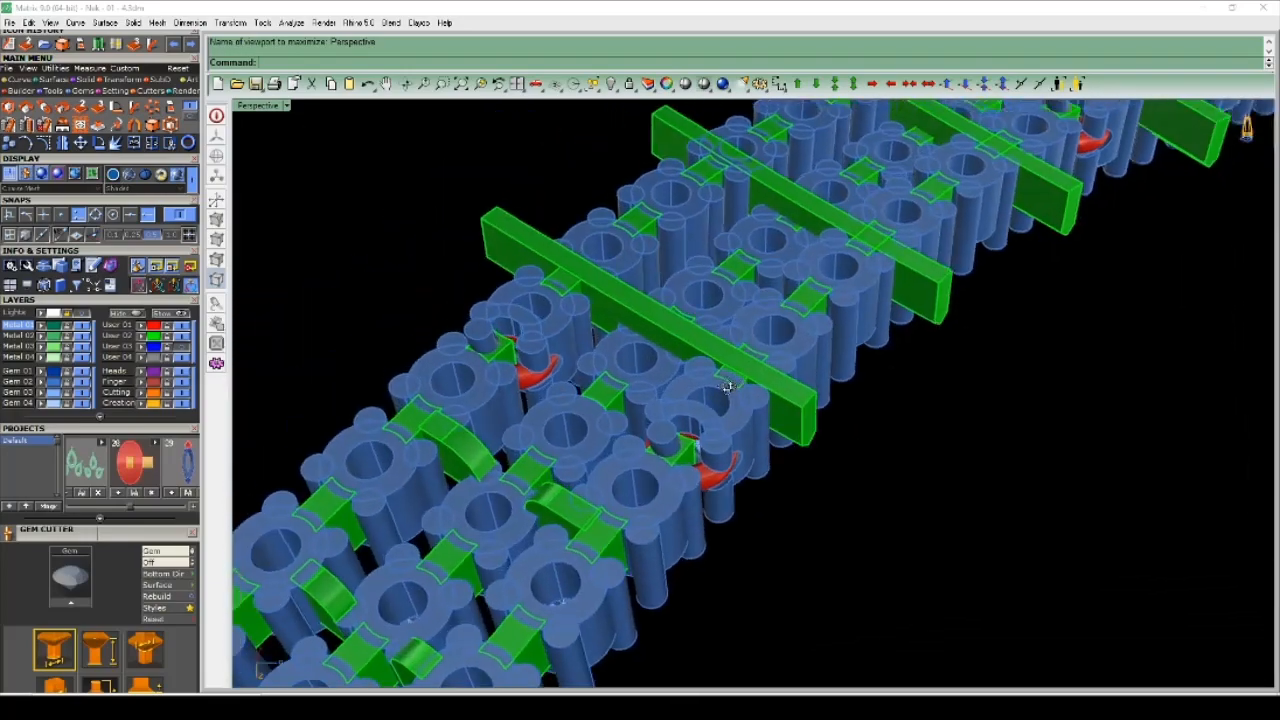
scroll(728, 387, "up", 6)
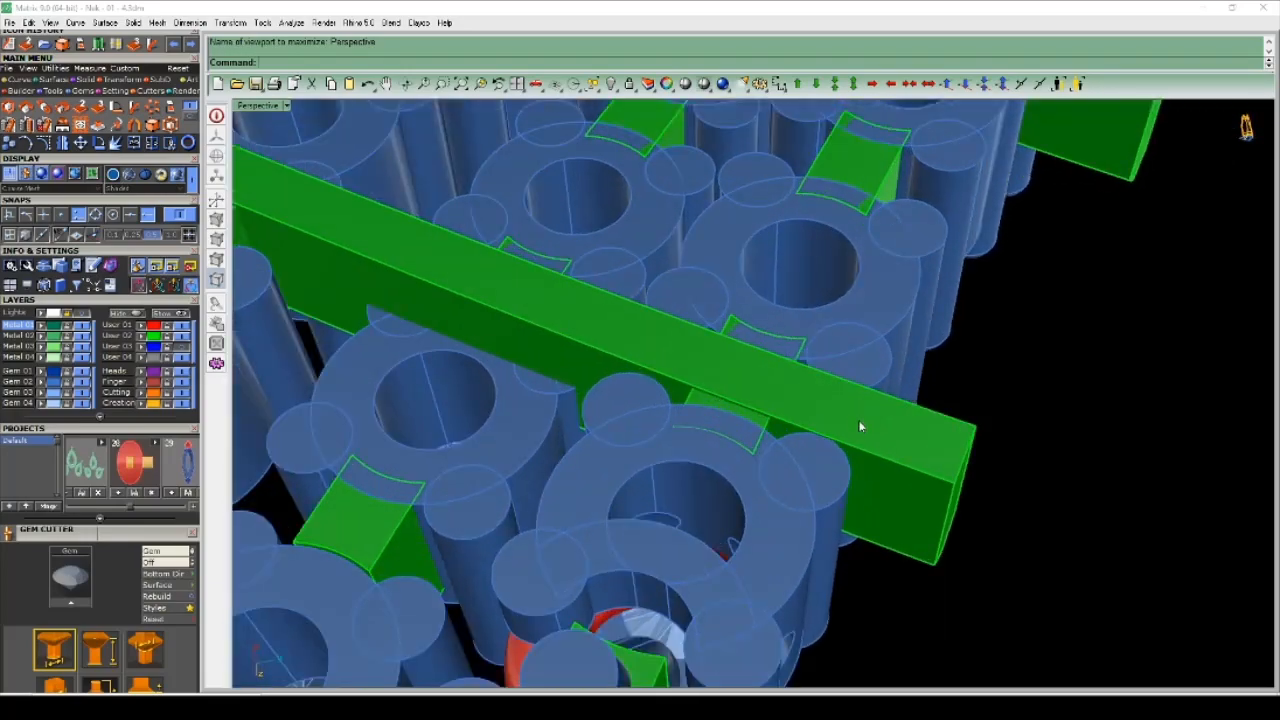
- Create a cut plane through the repositioned crossbar, running lengthwise along the outer row at its connecting link
scroll(860, 427, "down", 5)
scroll(782, 406, "up", 5)
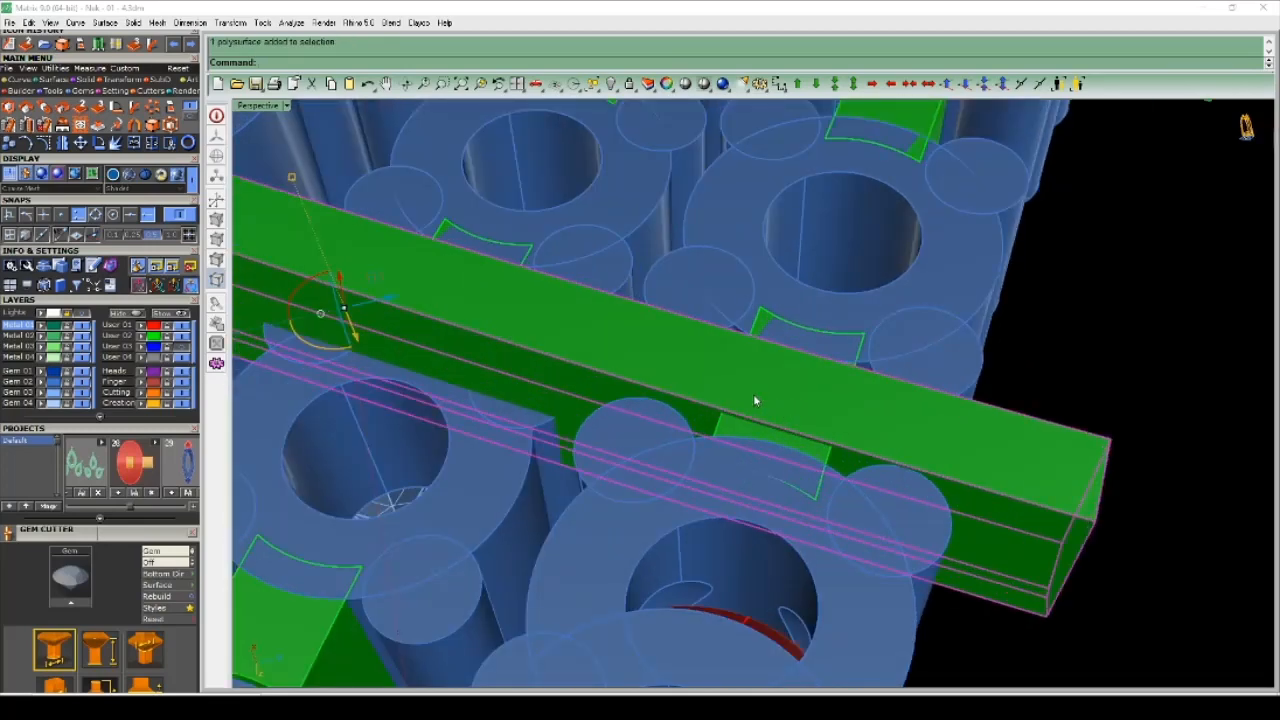
key("Return")
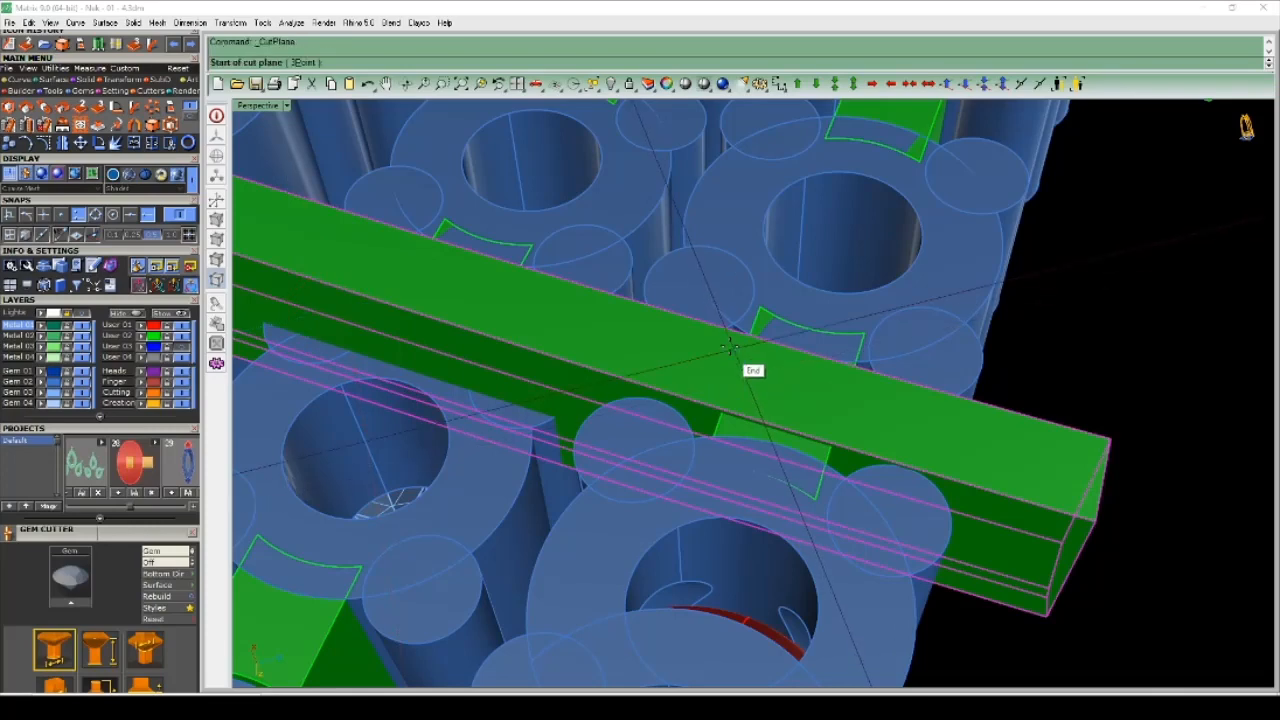
scroll(733, 345, "up", 5)
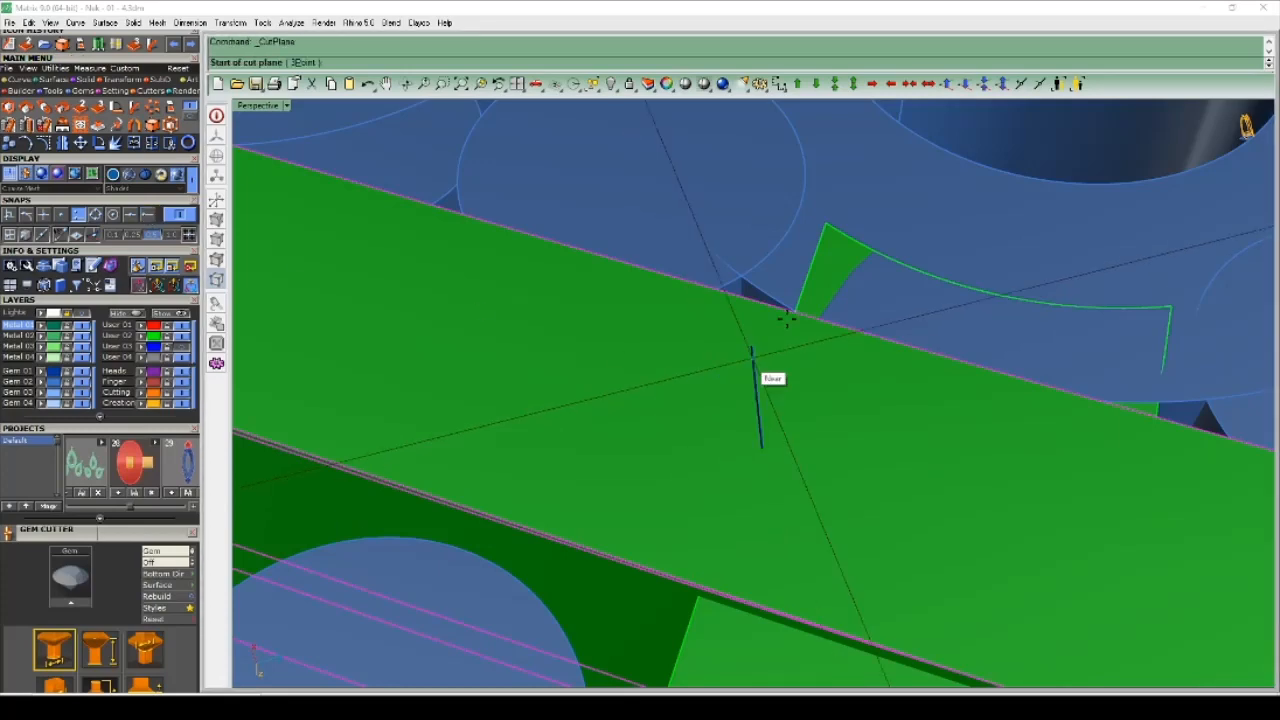
left_click(808, 270)
scroll(820, 290, "down", 6)
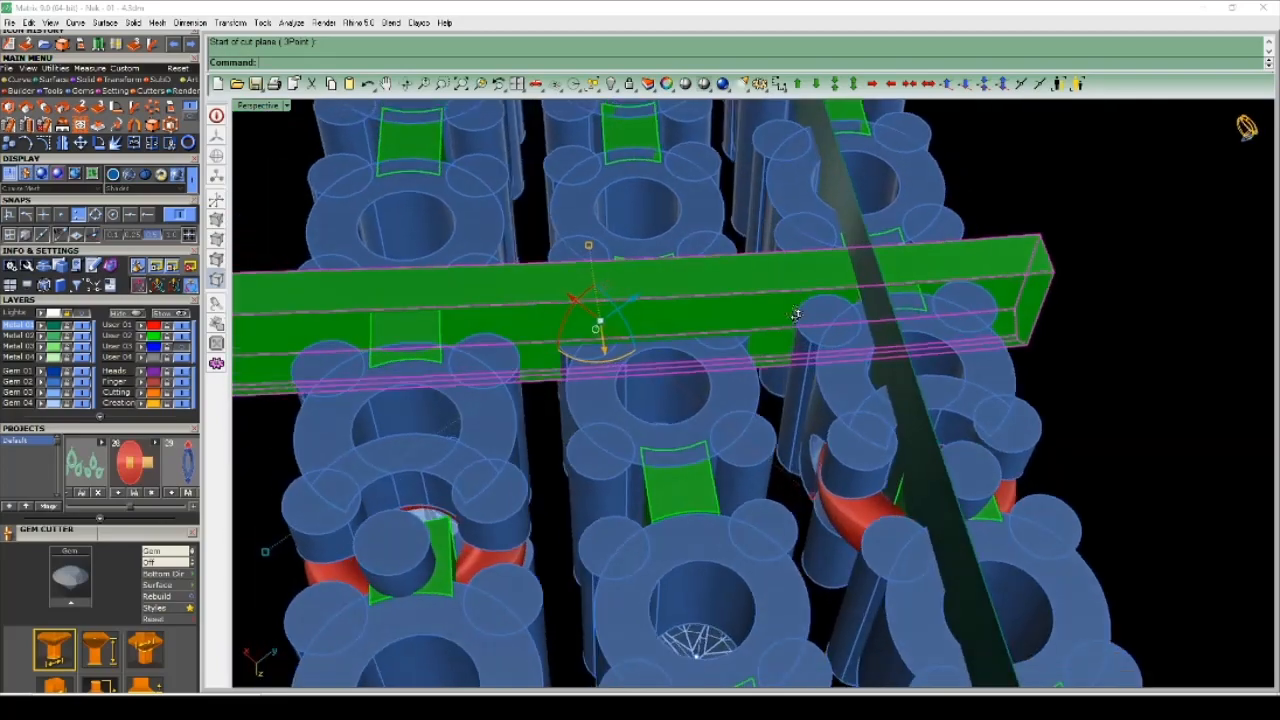
key("Escape")
- Select the cut plane and adjust its position so it passes through the crossbar at the outer row
scroll(831, 324, "down", 4)
right_click_drag(831, 324, 728, 323)
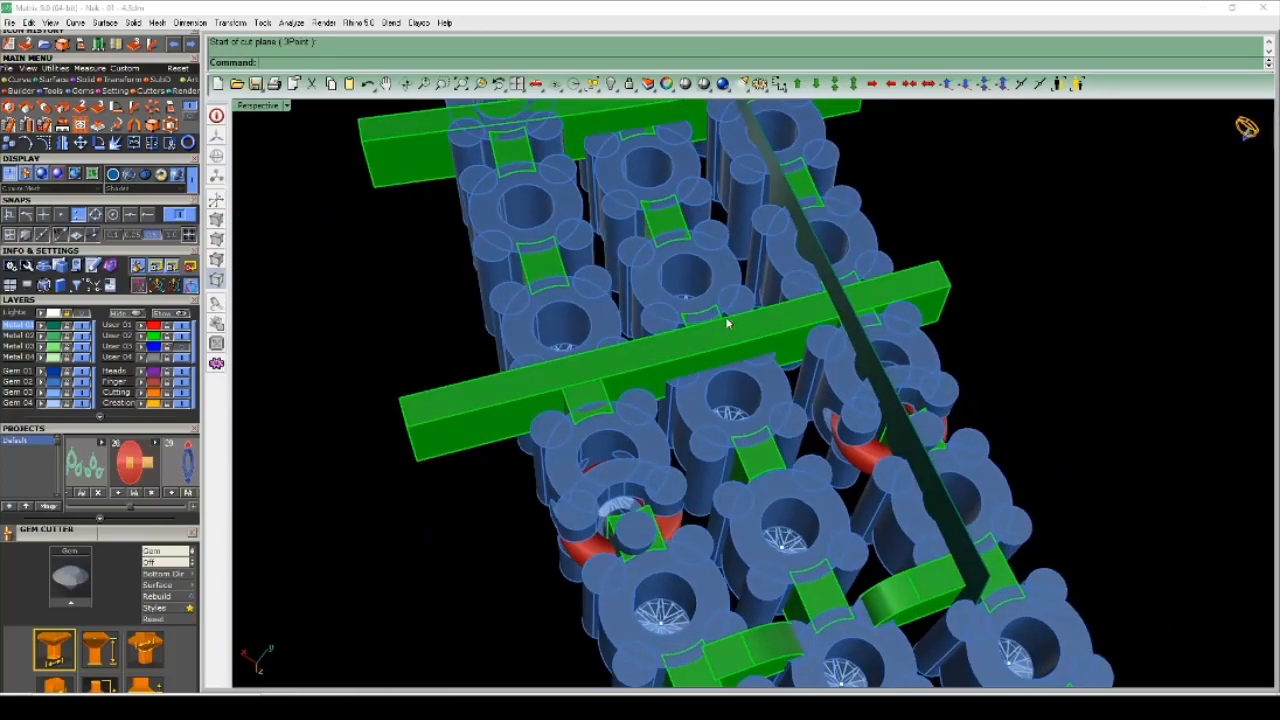
left_click(856, 338)
right_click_drag(856, 338, 766, 330)
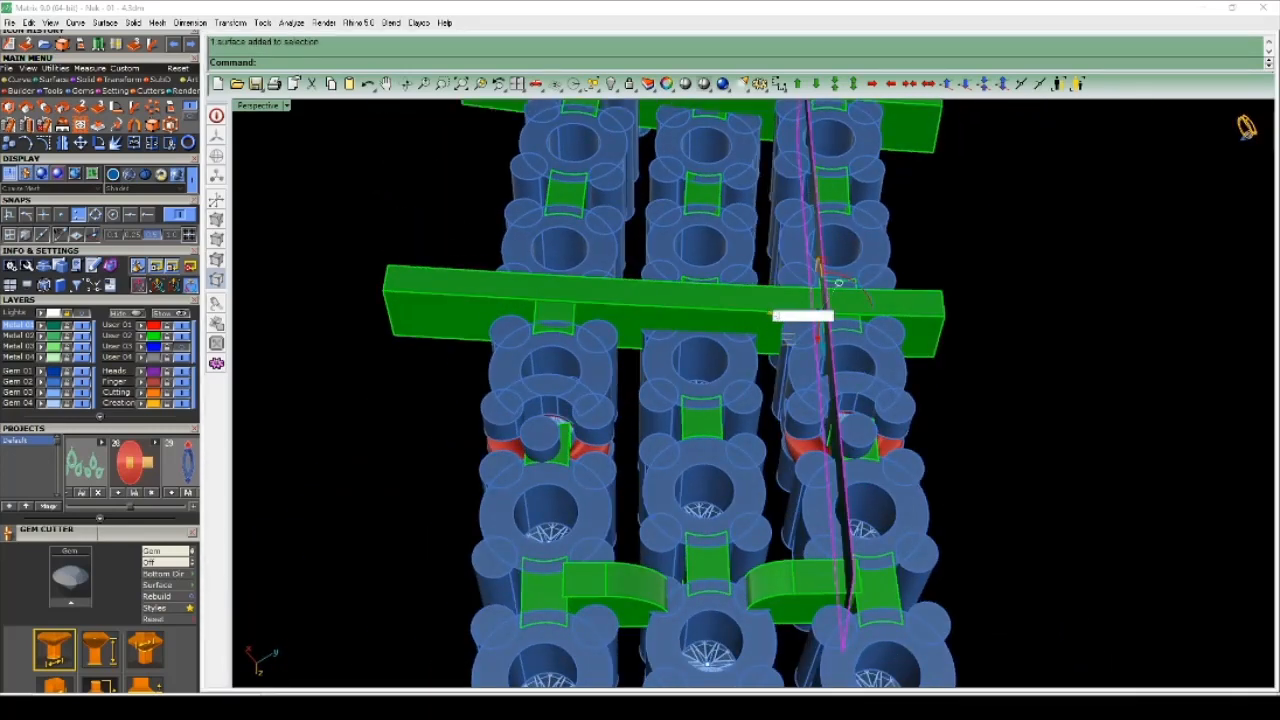
mouse_move(767, 313)
right_mouse_down()
mouse_move(830, 338)
mouse_move(768, 312)
right_mouse_up()
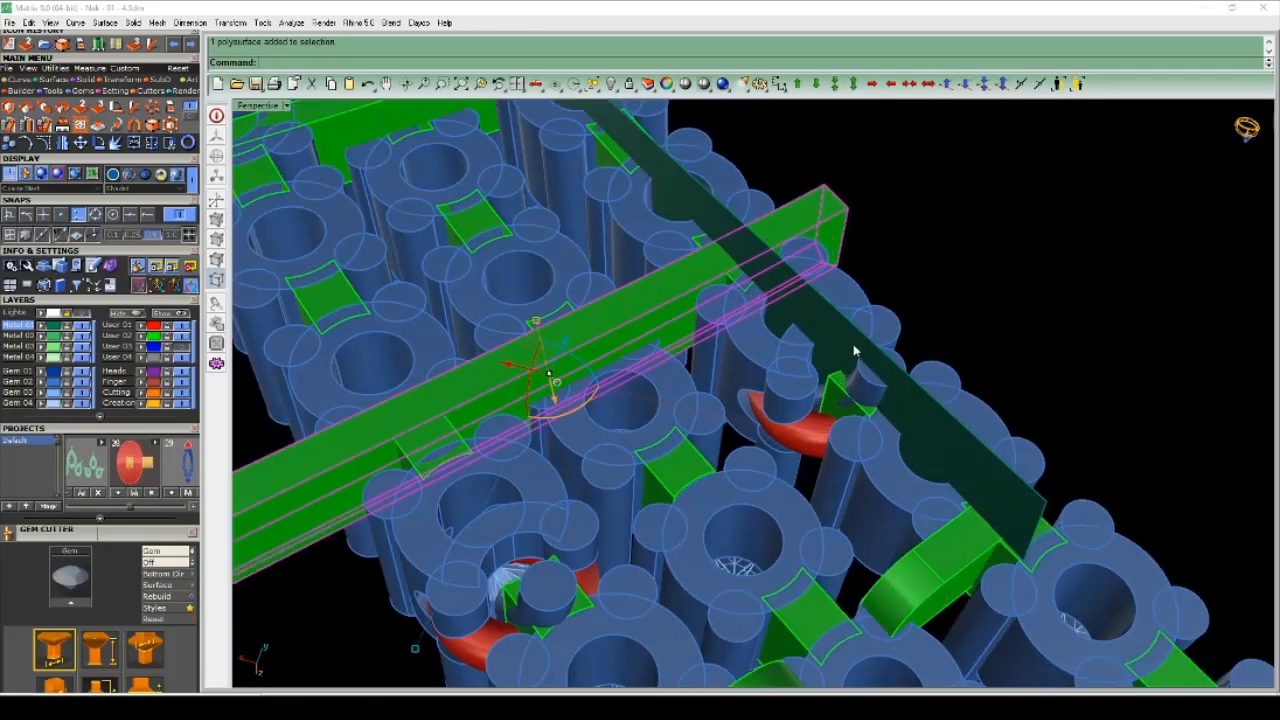
- Split the crossbar with the cut plane at the outer row and delete the plane
key("Return")
right_click_drag(840, 340, 811, 310)
key("Delete")
scroll(811, 318, "down", 3)
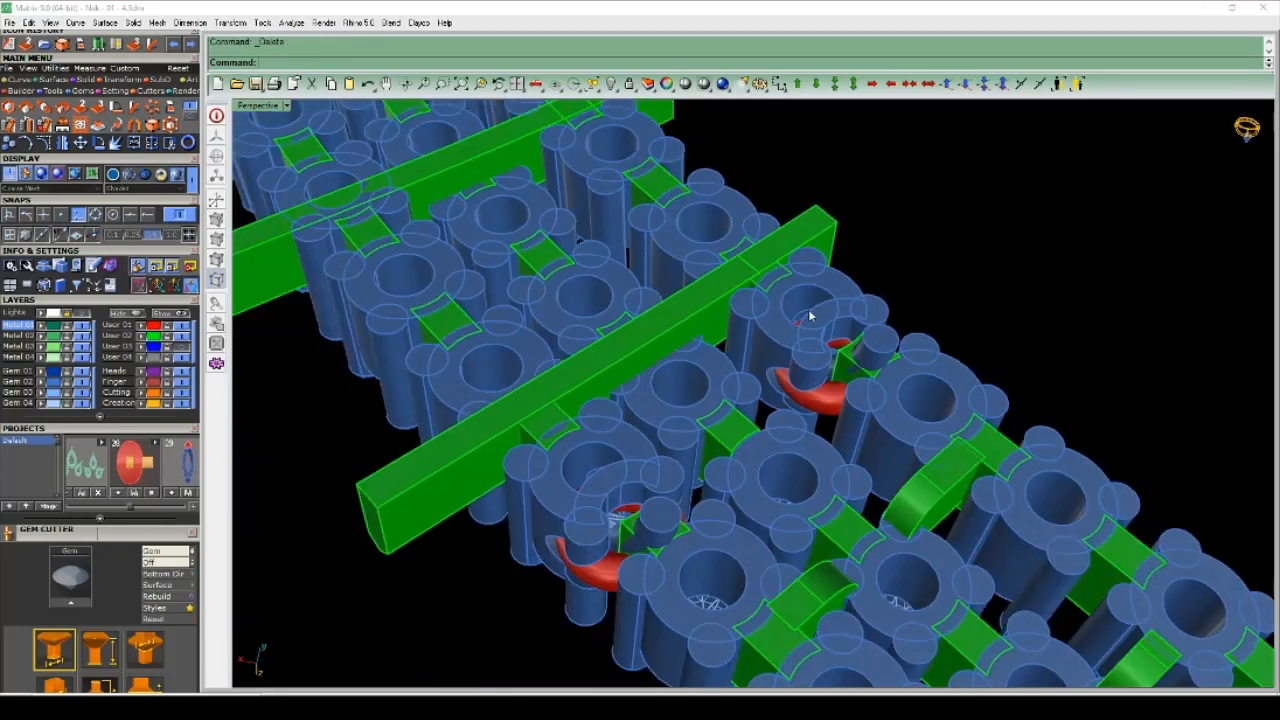
- Remove the crossbar's protruding end beyond the outer row from its group and delete it
scroll(806, 295, "up", 8)
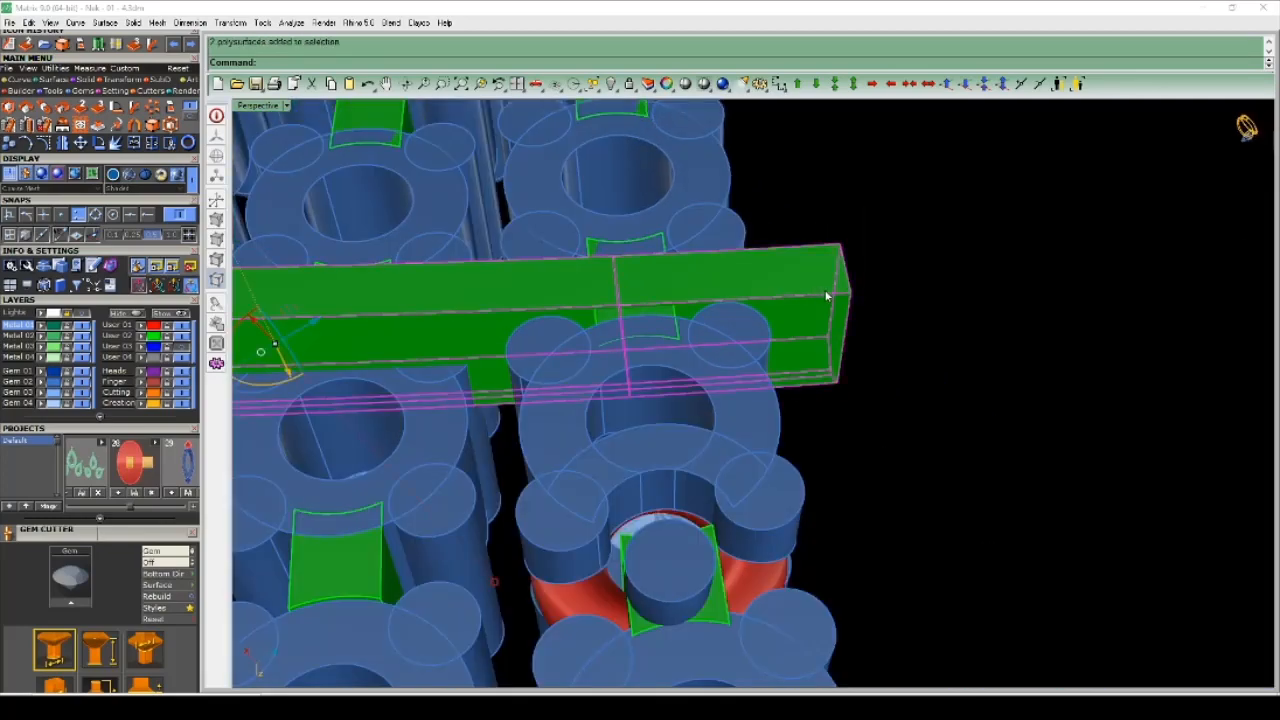
left_click(827, 292)
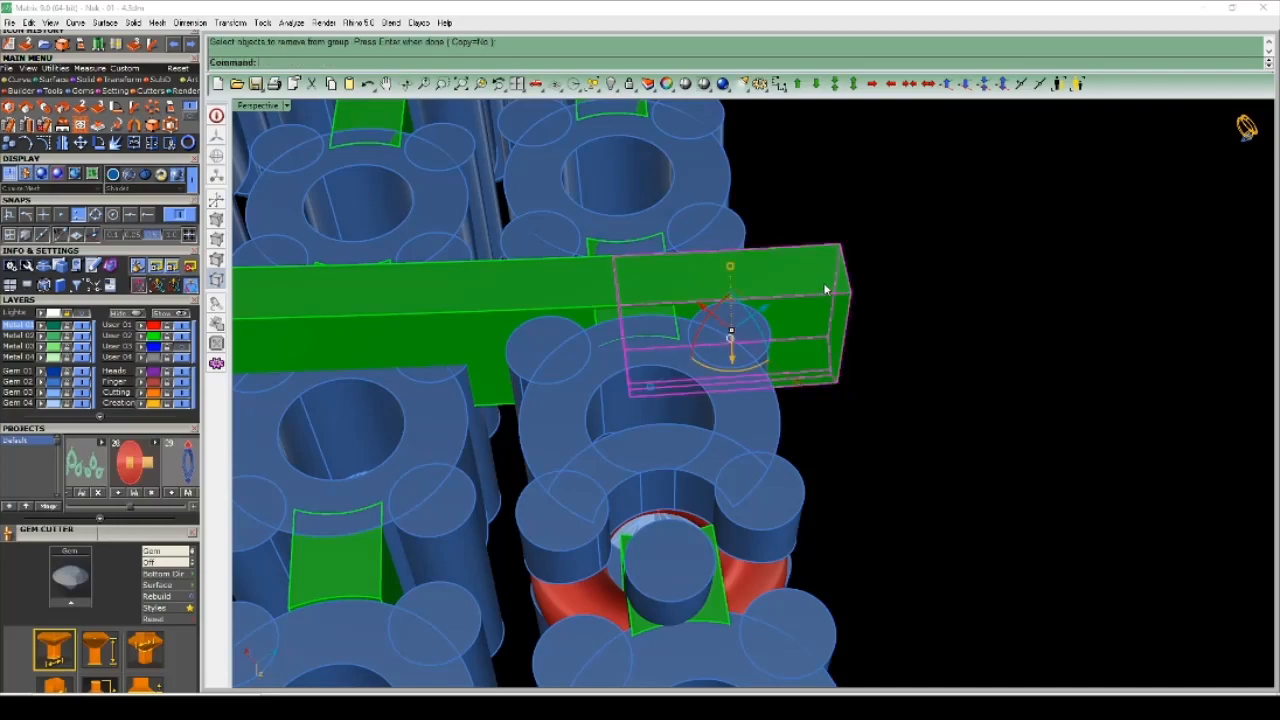
key("Delete")
- Examine the trimmed crossbar and its links at the outer and middle rows from several angles
scroll(689, 382, "down", 5)
right_click_drag(689, 382, 800, 364)
scroll(774, 354, "down", 7)
scroll(672, 384, "up", 9)
scroll(794, 383, "down", 5)
scroll(751, 369, "up", 9)
scroll(751, 369, "down", 8)
scroll(800, 381, "down", 5)
scroll(732, 337, "up", 9)
scroll(732, 337, "down", 5)
scroll(786, 258, "up", 4)
scroll(605, 361, "up", 6)
scroll(723, 351, "down", 3)
scroll(802, 363, "up", 7)
- Split the crossbar with a cut plane running lengthwise through the middle row's link, and delete the plane
left_click(750, 366)
right_click(808, 352)
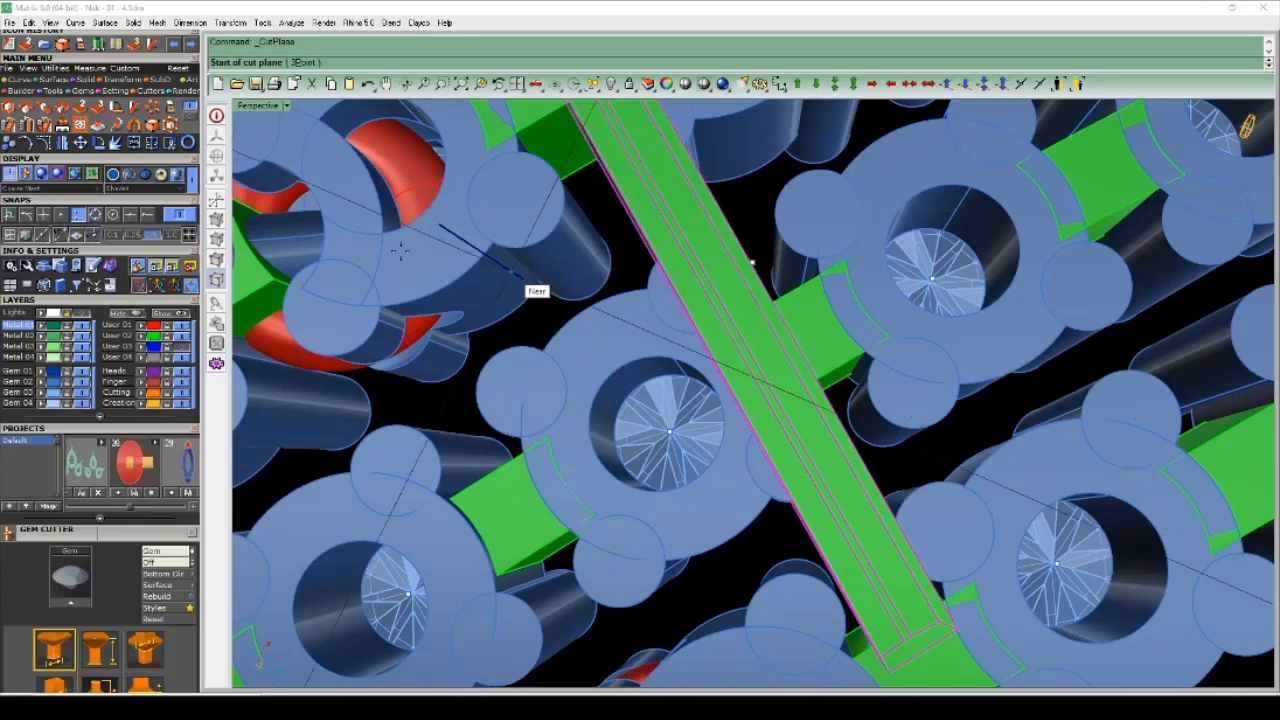
scroll(886, 302, "up", 6)
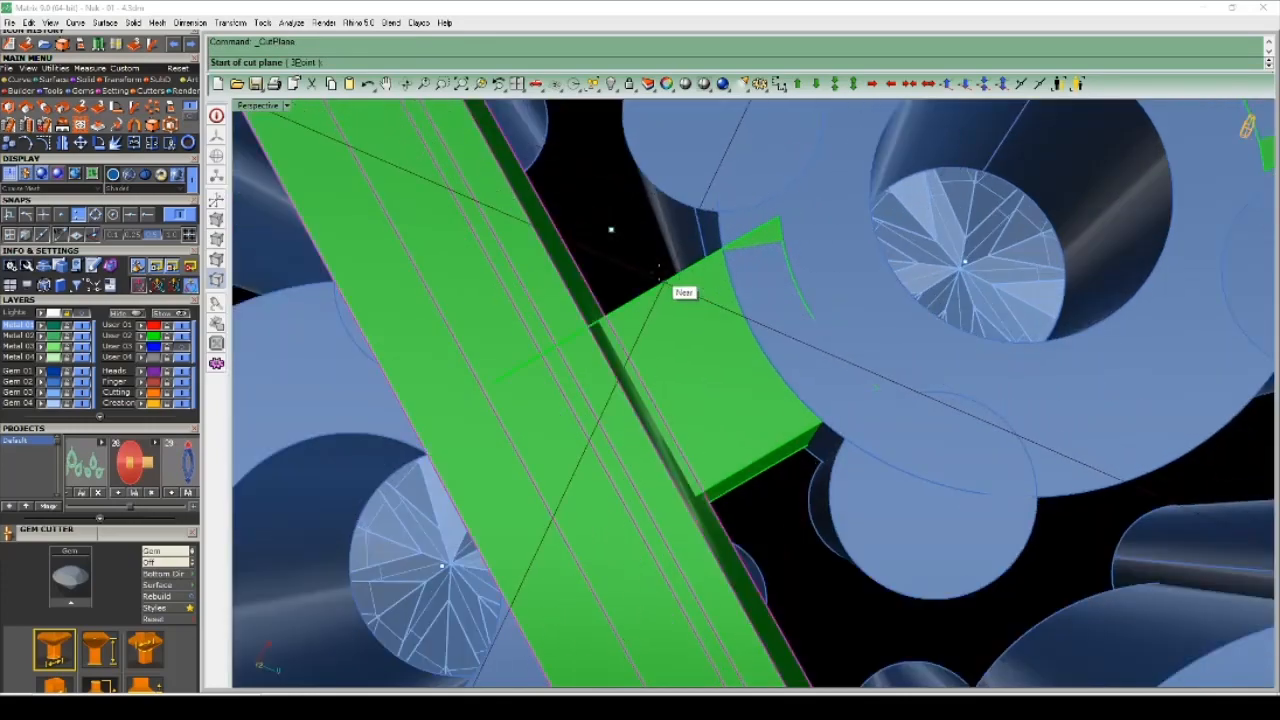
scroll(638, 289, "down", 6)
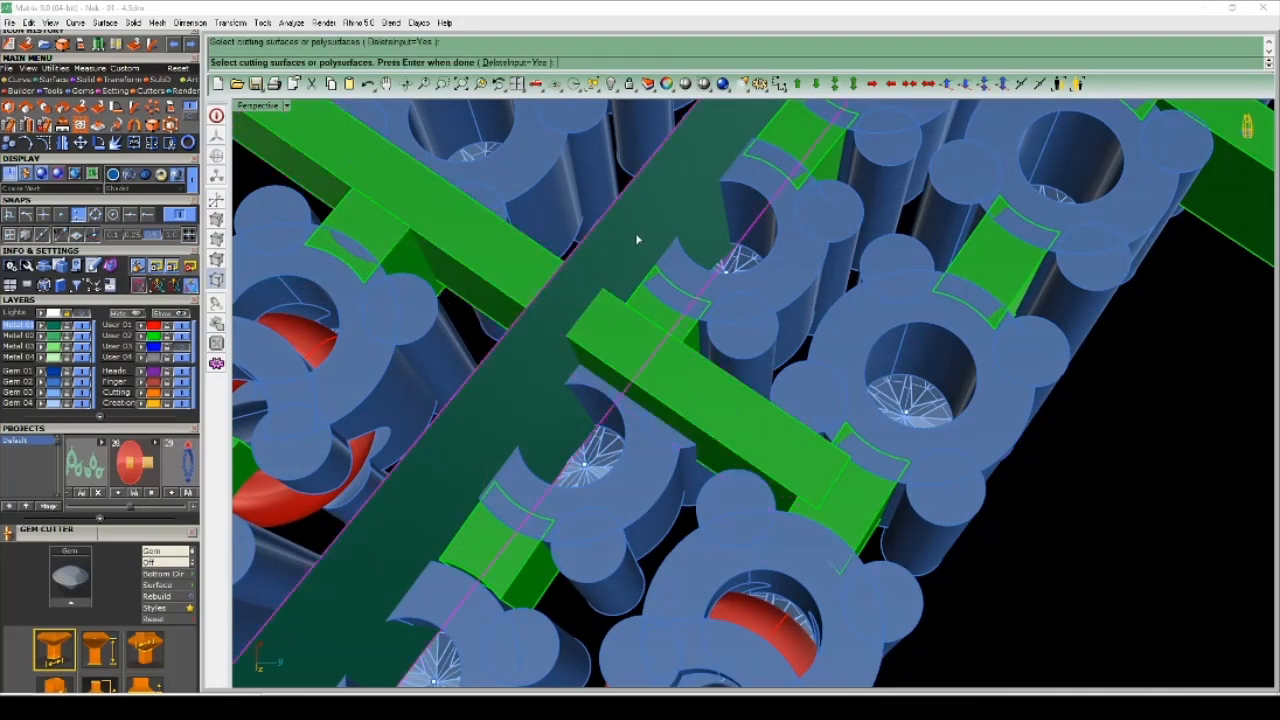
key("Delete")
- Remove the crossbar segment between the middle and outer rows from its group so it is a separate piece
scroll(628, 251, "down", 4)
right_click_drag(628, 251, 714, 309)
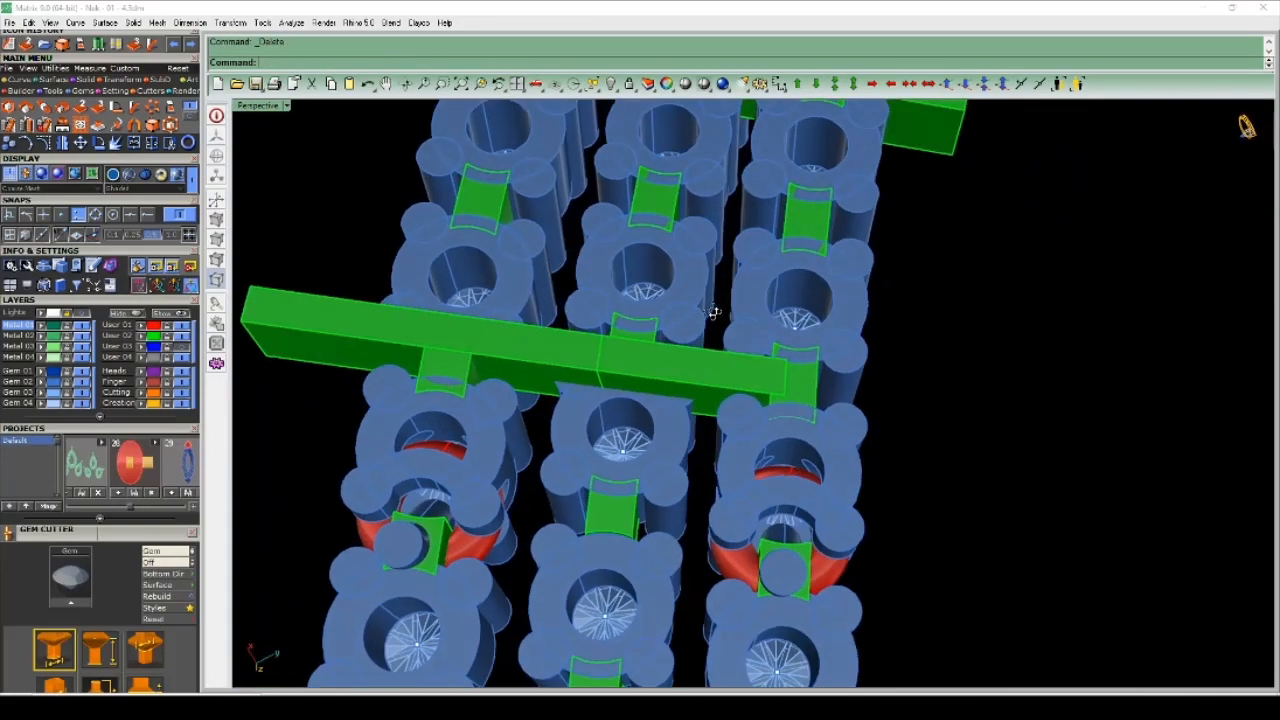
right_click_drag(692, 387, 682, 354)
scroll(785, 368, "up", 6)
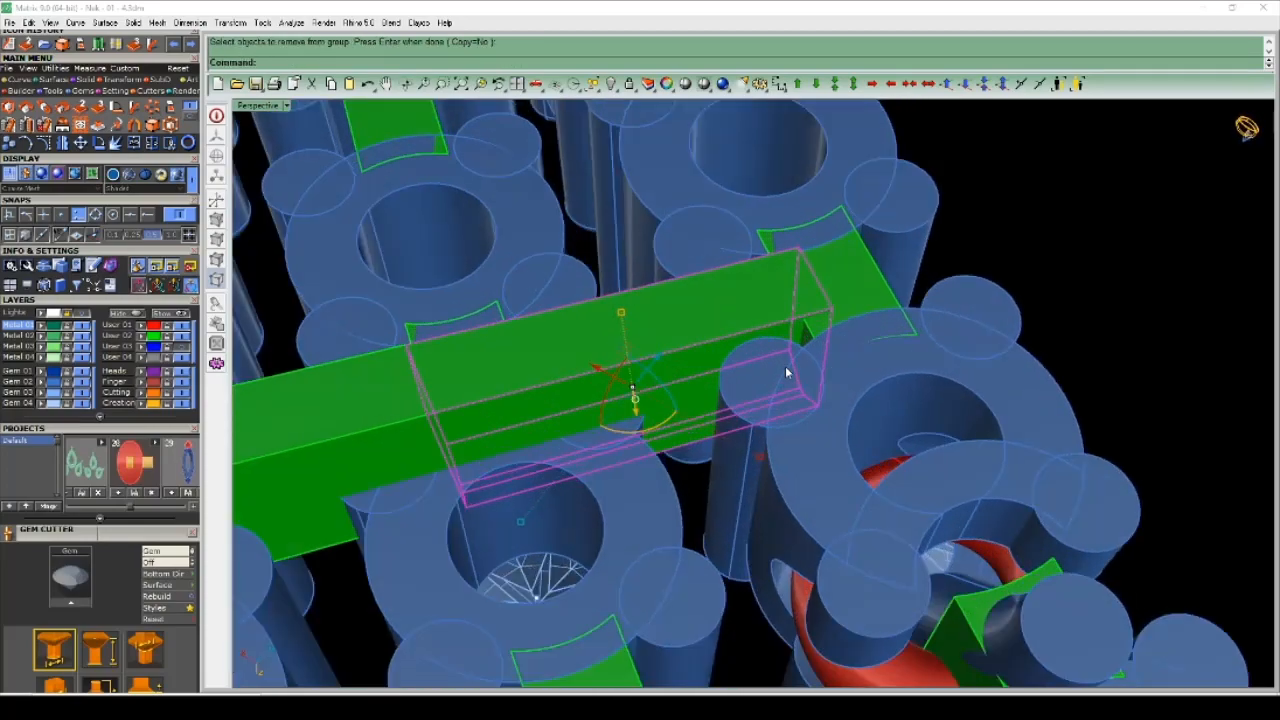
right_click_drag(785, 368, 780, 357)
scroll(777, 356, "down", 3)
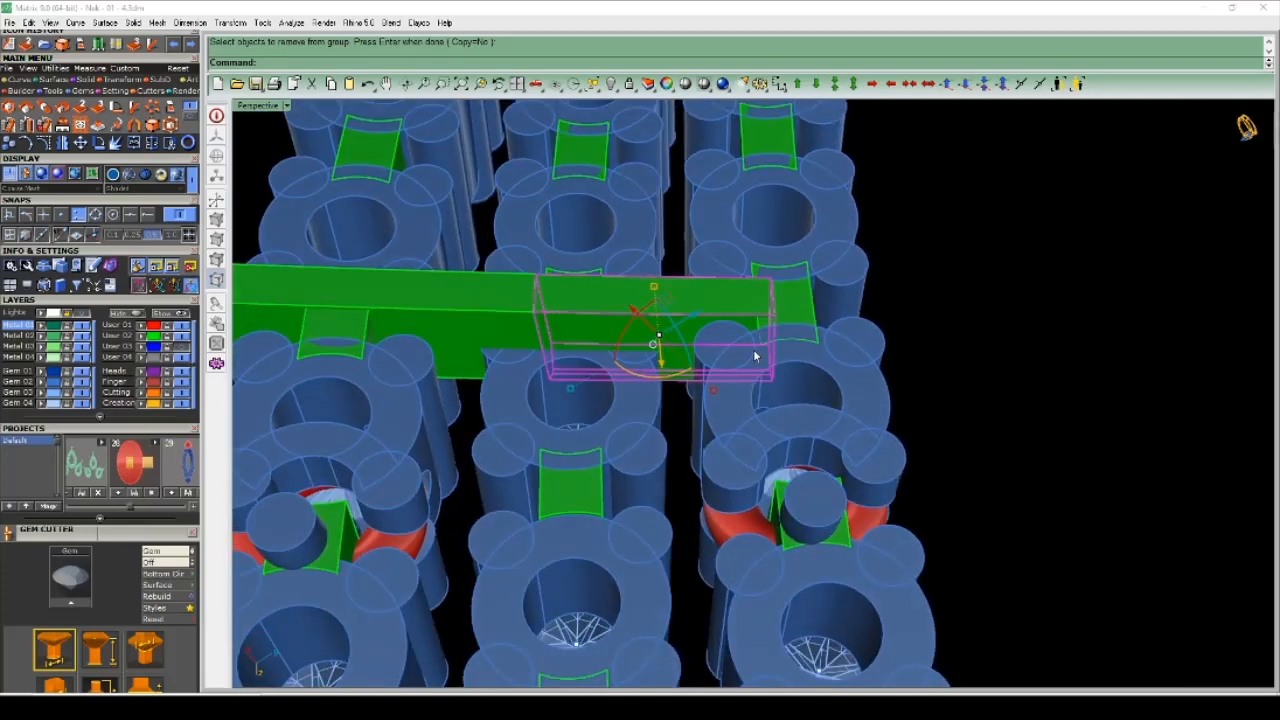
- Shorten the separated crossbar segment with Scale1D from its outer-row end so it stops just before the middle row's link
key("F2")
scroll(763, 323, "up", 6)
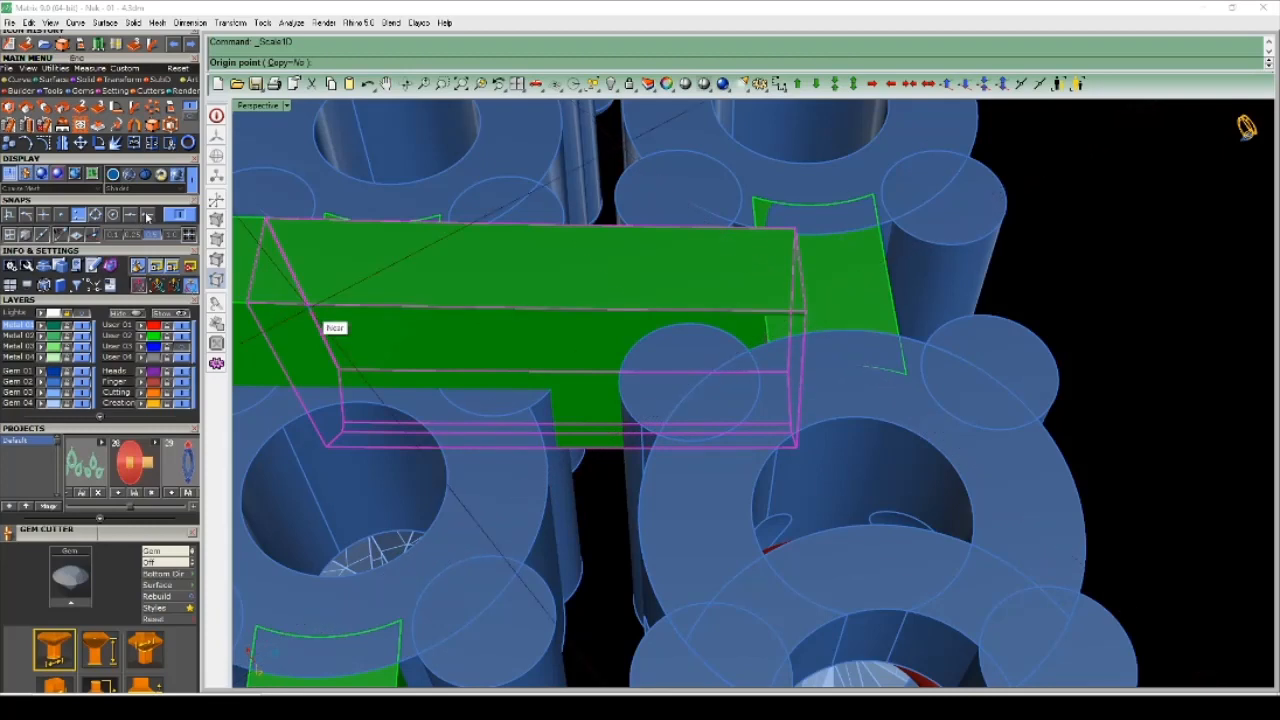
left_click(806, 314)
scroll(770, 295, "down", 3)
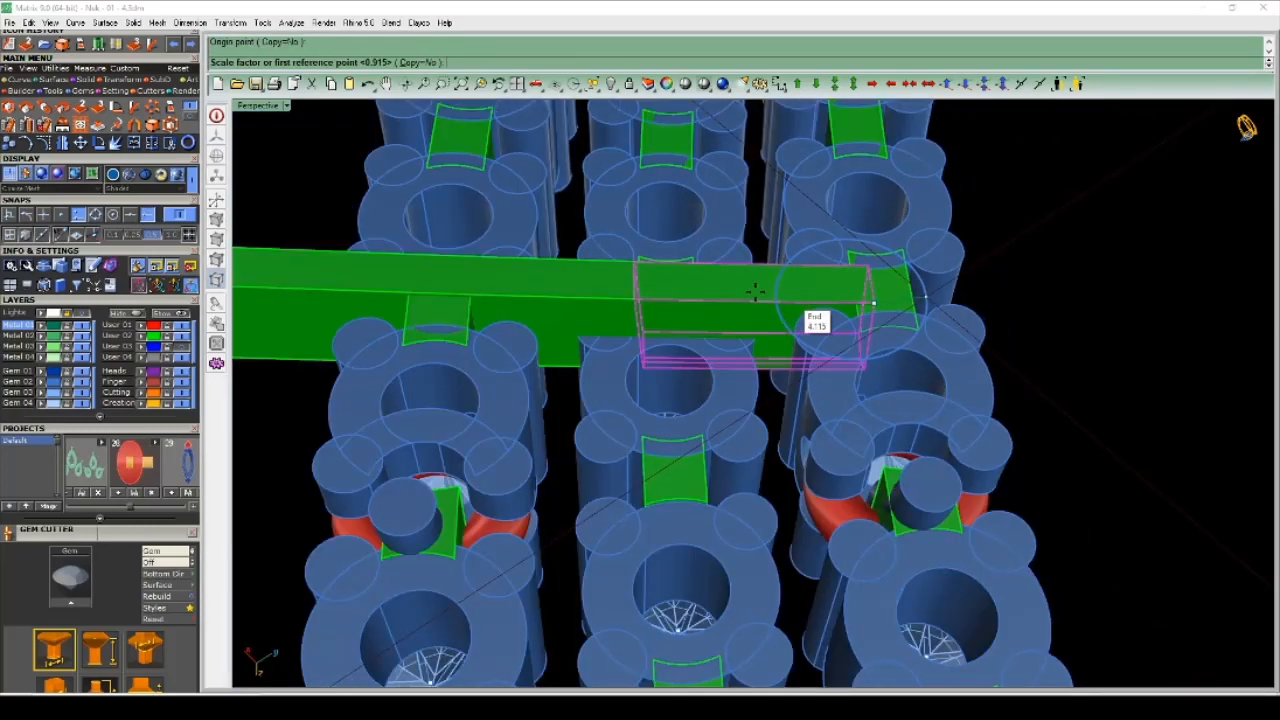
scroll(700, 288, "up", 4)
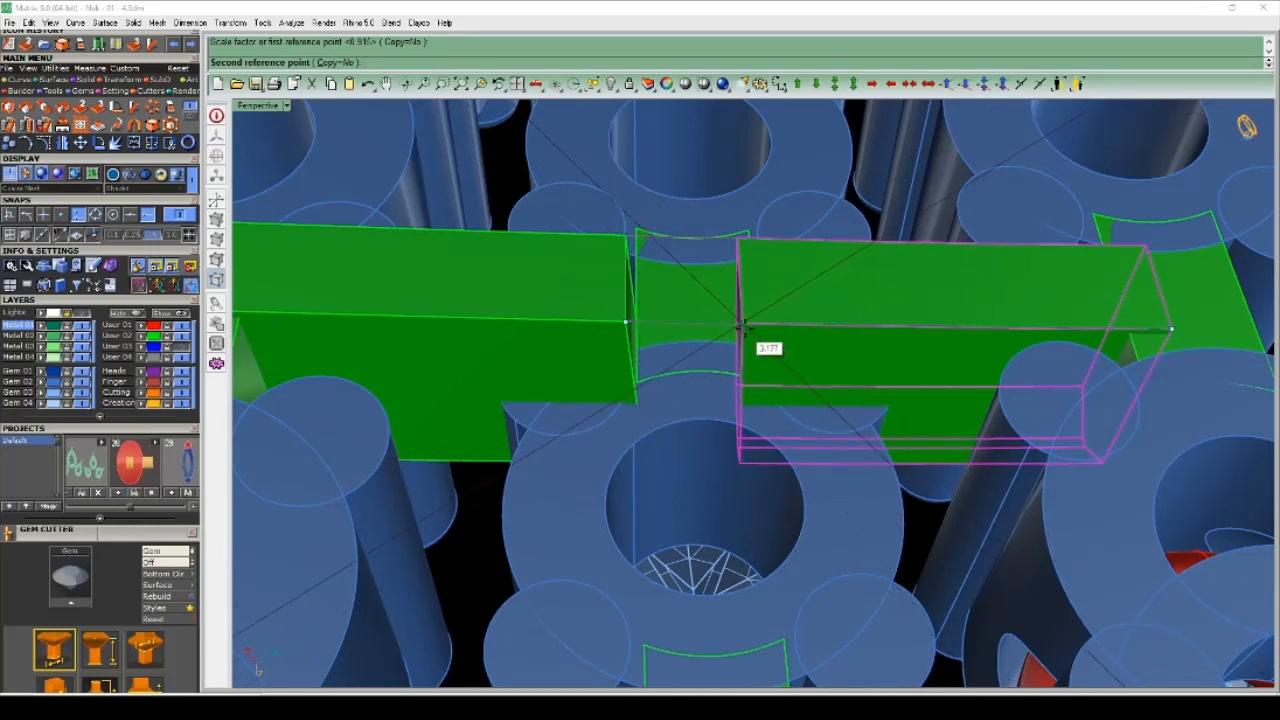
left_click(744, 328)
scroll(545, 305, "down", 5)
right_click_drag(541, 310, 687, 297)
scroll(660, 258, "up", 2)
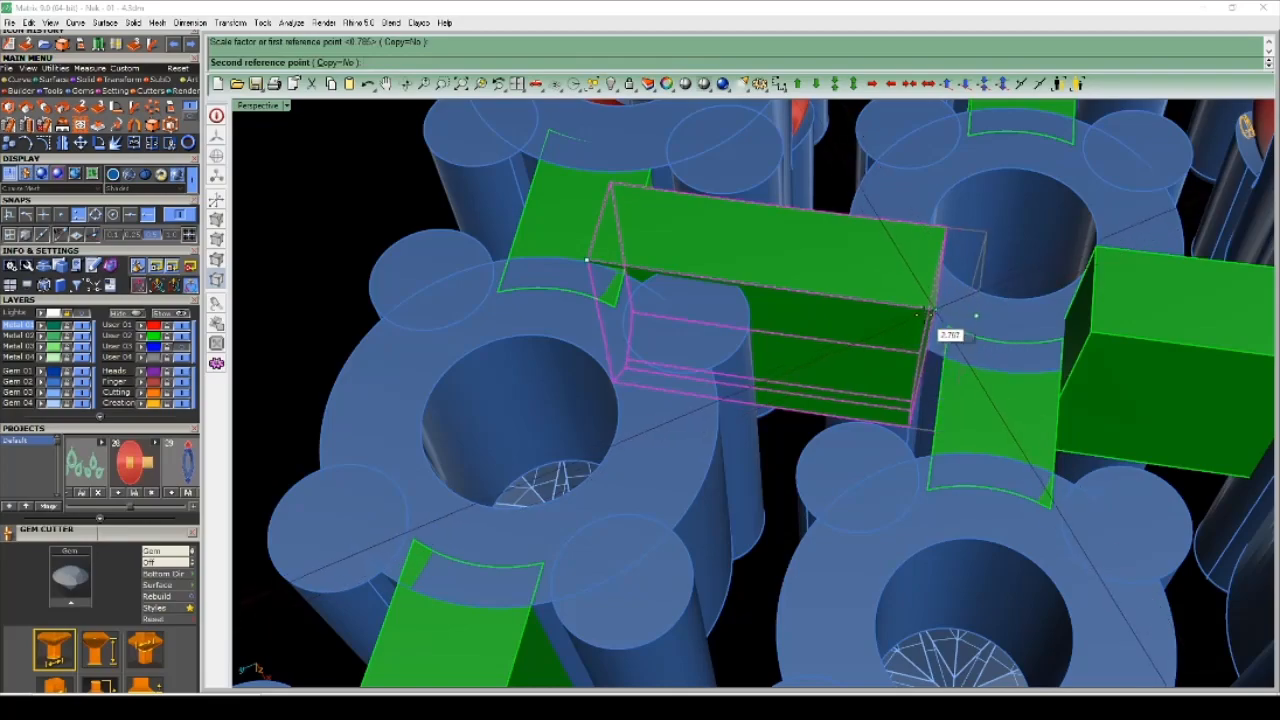
left_click(900, 314)
scroll(788, 284, "down", 4)
right_click_drag(771, 297, 780, 345)
left_click(854, 304)
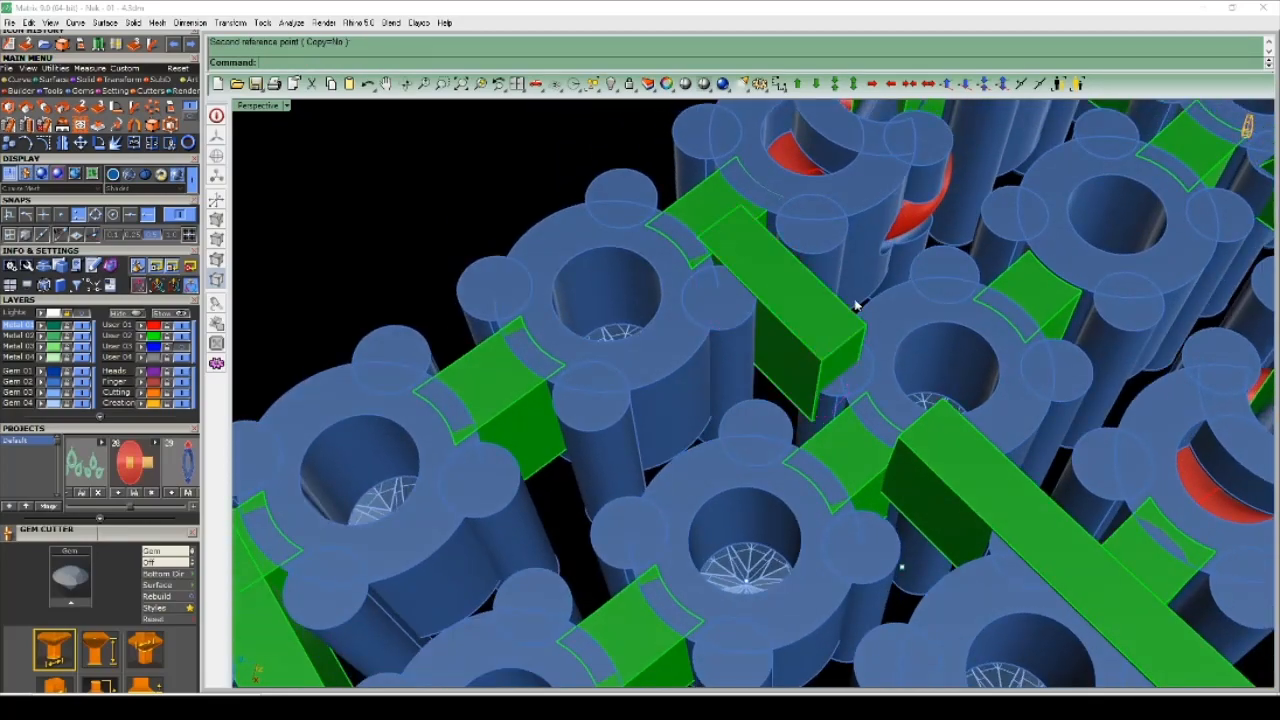
- Reduce the segment slightly in one direction with a second Scale1D to refine its fit between the outer and middle links
scroll(854, 304, "down", 5)
right_click_drag(840, 310, 640, 302)
scroll(757, 316, "up", 5)
scroll(714, 320, "down", 5)
scroll(798, 314, "up", 6)
right_click_drag(789, 316, 792, 300)
left_click(793, 300)
right_click(786, 291)
scroll(782, 291, "up", 5)
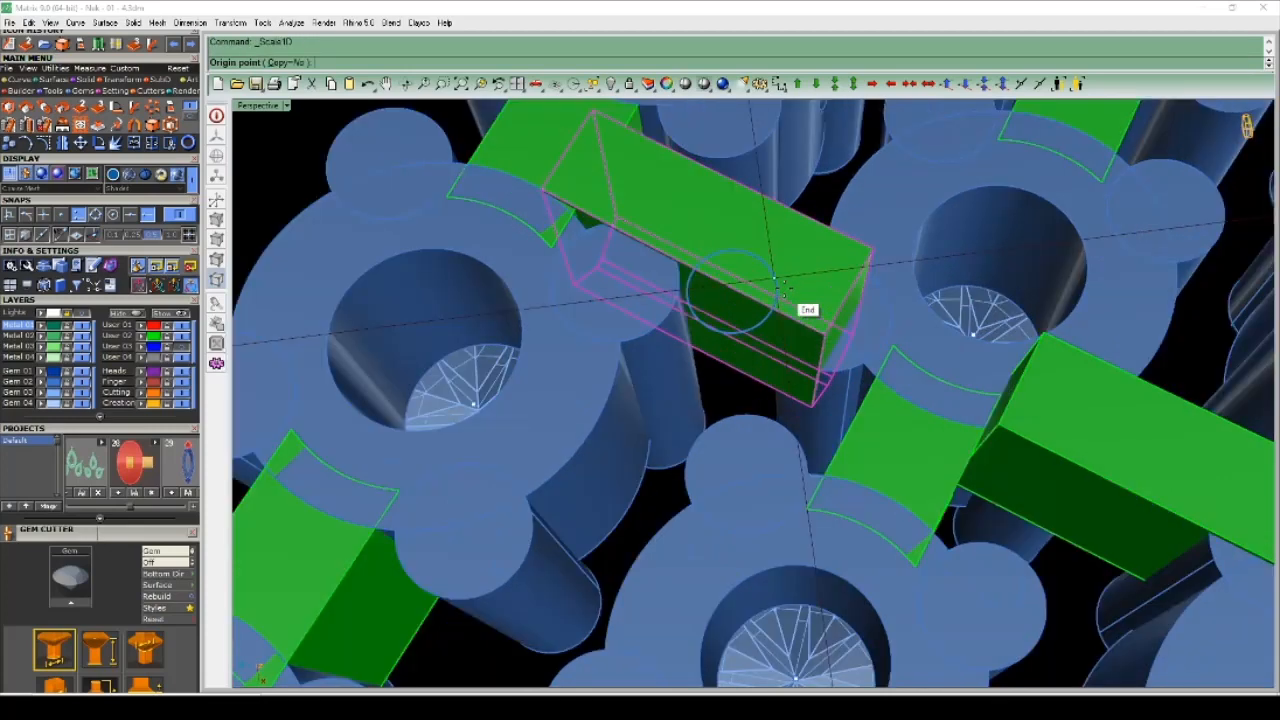
right_click_drag(605, 136, 553, 167)
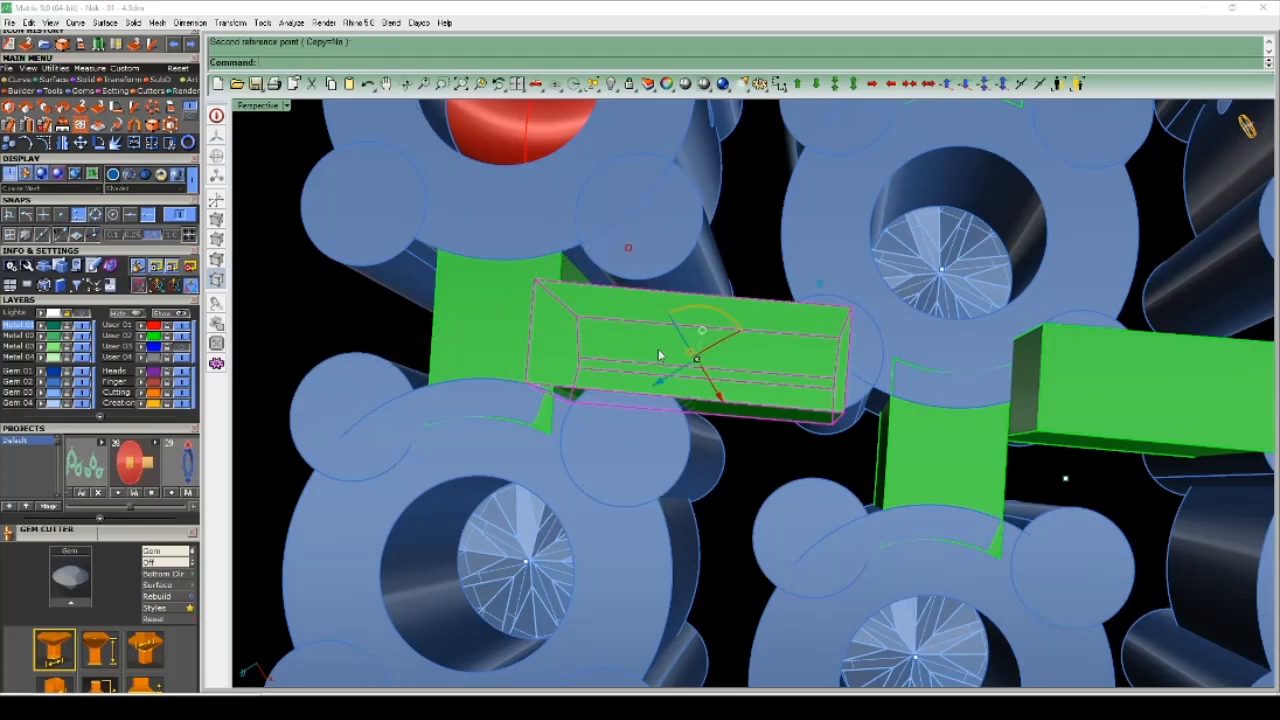
- Shift the shortened segment slightly along its height, by about 0.03
scroll(640, 320, "down", 5)
right_click_drag(623, 291, 569, 229)
scroll(617, 222, "up", 4)
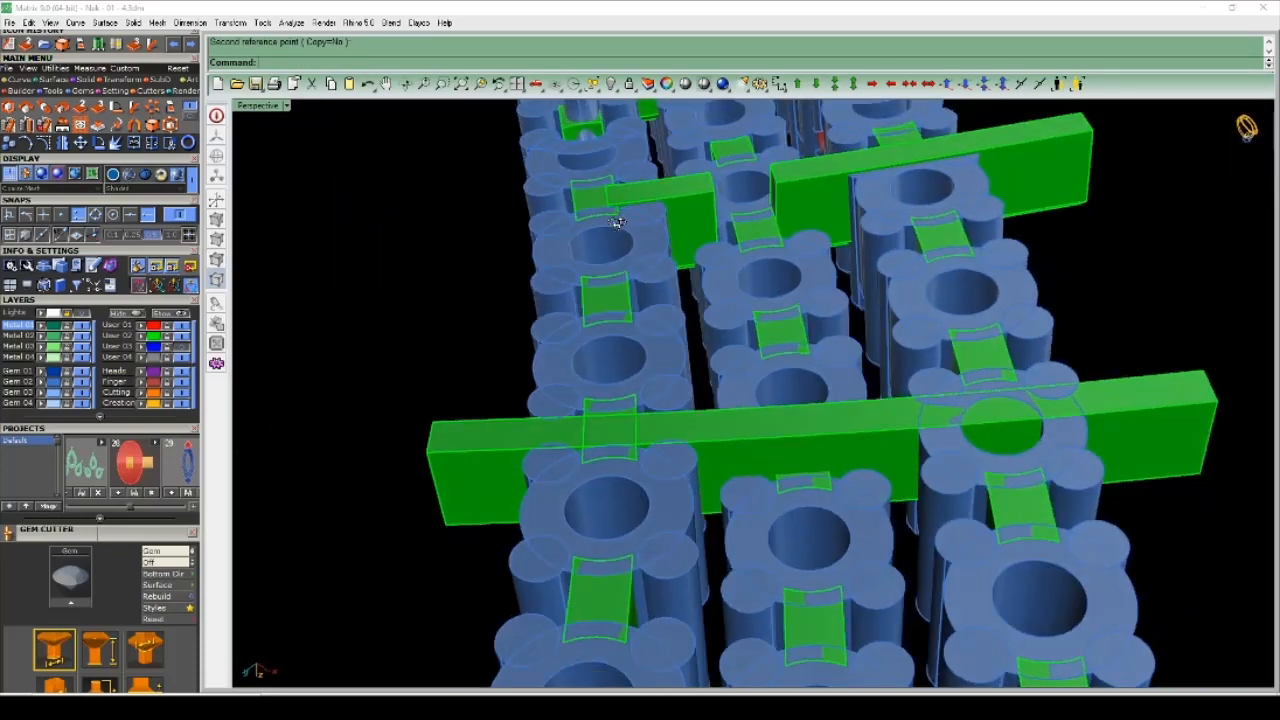
scroll(617, 222, "up", 5)
right_click_drag(675, 268, 731, 395)
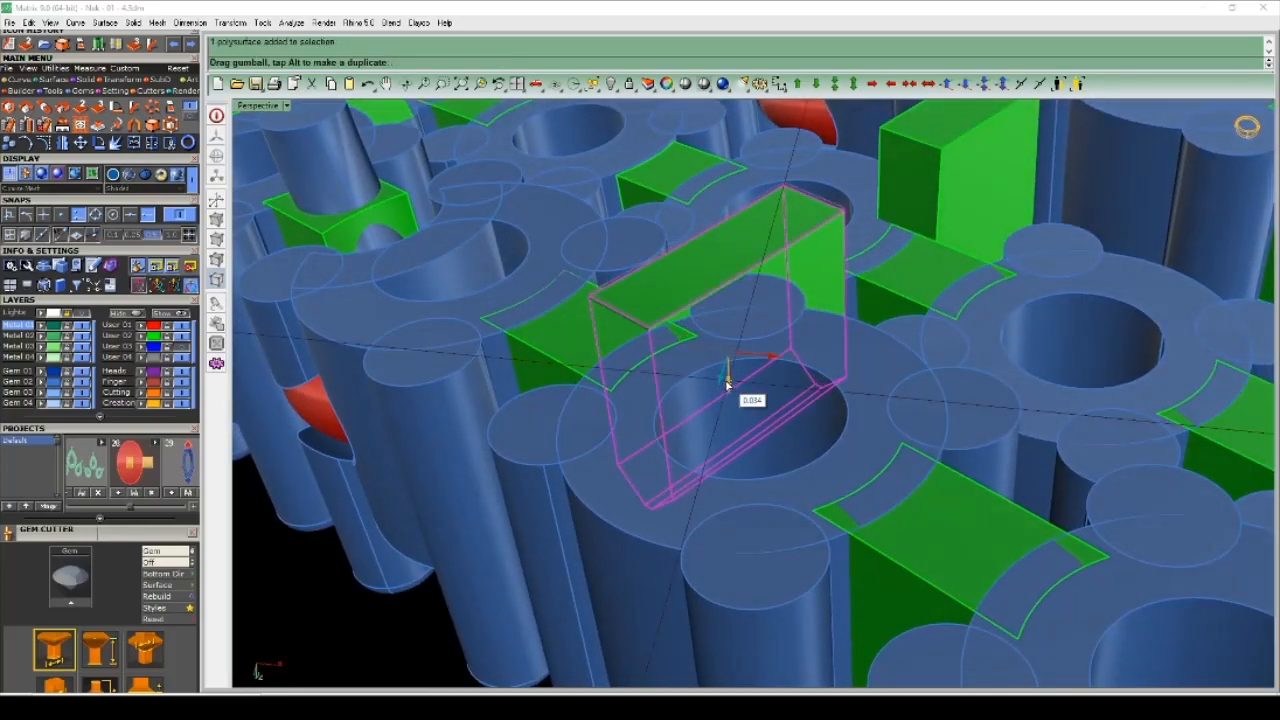
left_click_drag(727, 385, 727, 385)
key("Escape")
- Rotate the segment slightly about its outer-row corner to adjust its alignment with the middle row
scroll(727, 385, "down", 4)
right_click_drag(631, 354, 777, 471)
scroll(768, 399, "up", 4)
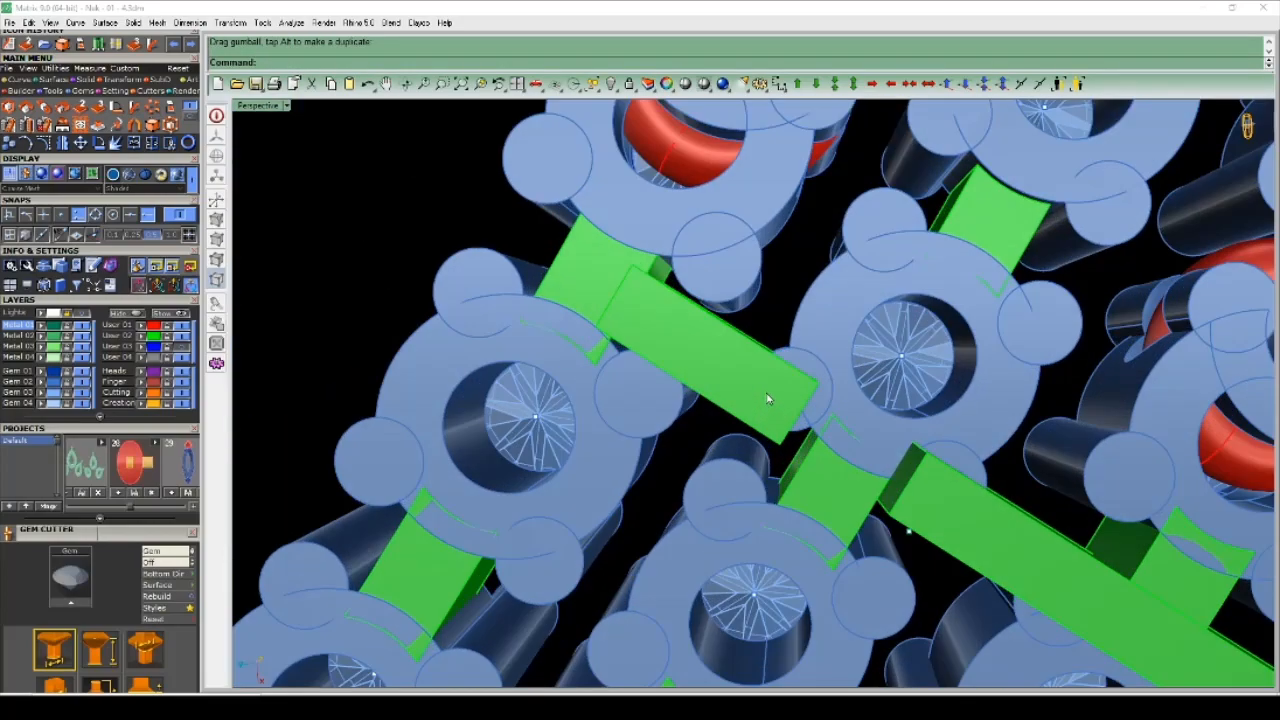
scroll(768, 399, "down", 3)
right_click_drag(697, 380, 723, 351)
scroll(722, 340, "up", 3)
left_click(688, 319)
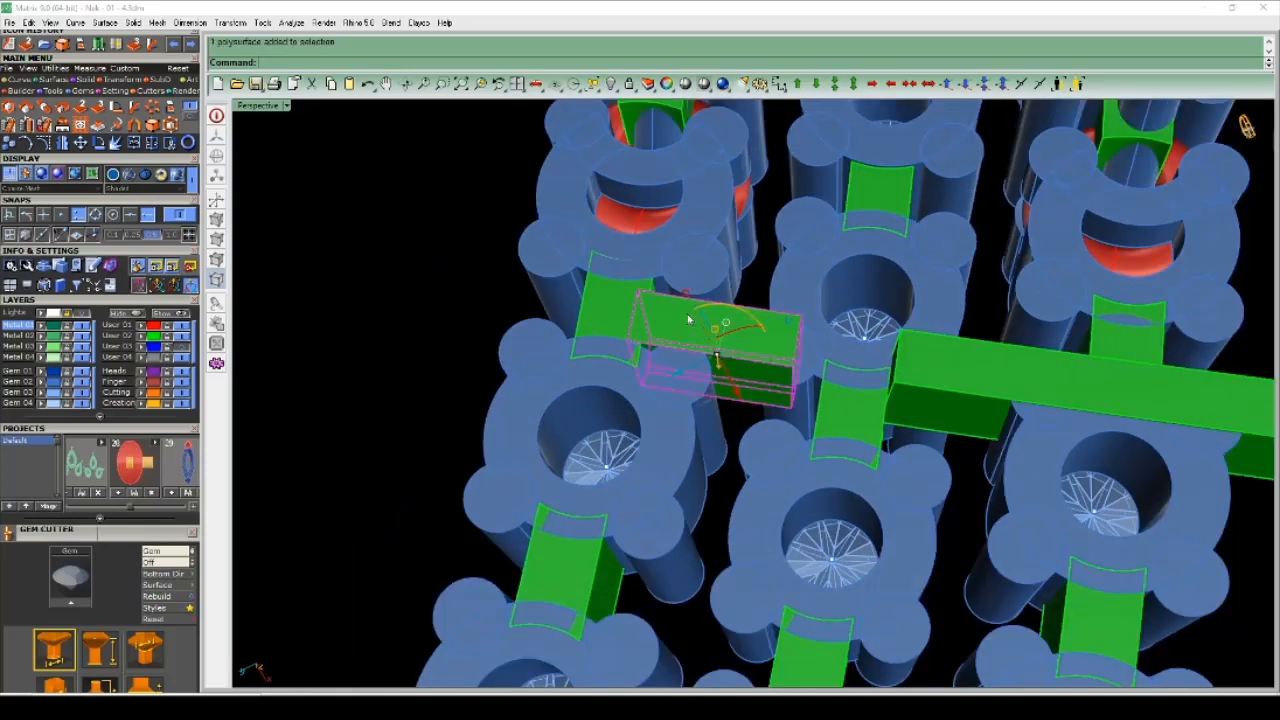
scroll(690, 325, "down", 3)
scroll(703, 343, "up", 3)
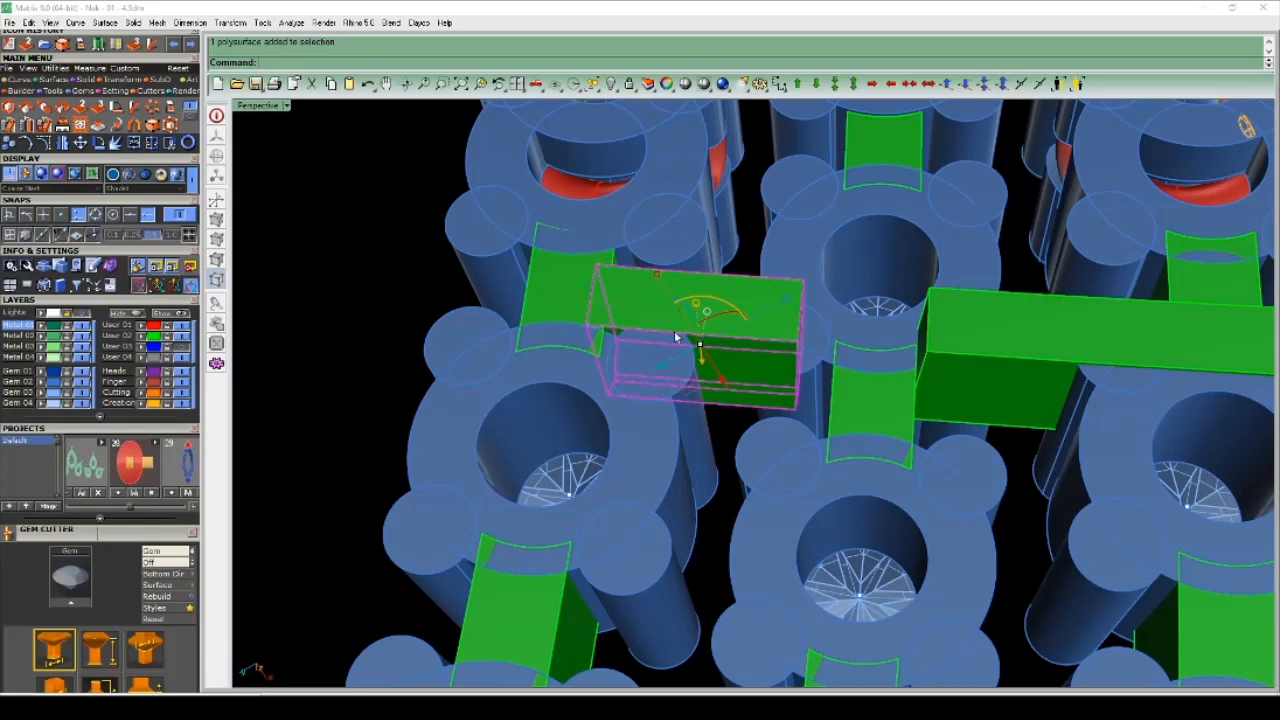
right_click_drag(629, 326, 655, 324)
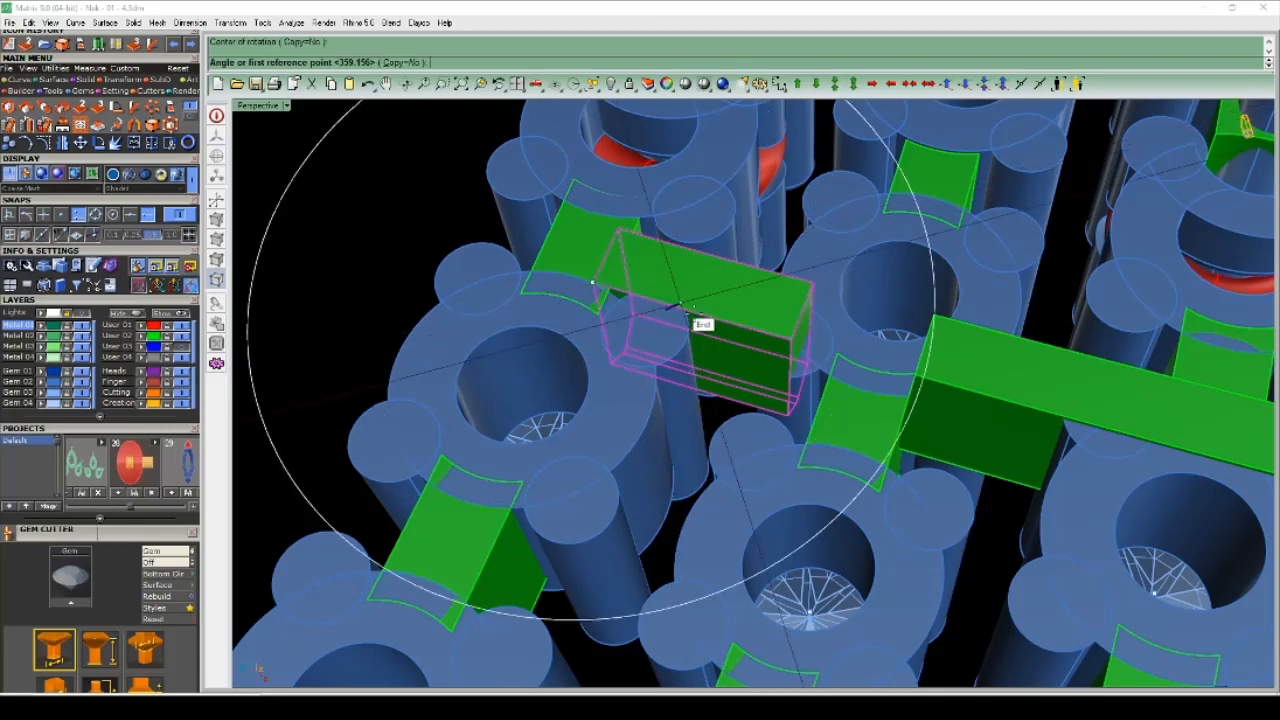
right_click_drag(678, 303, 894, 390)
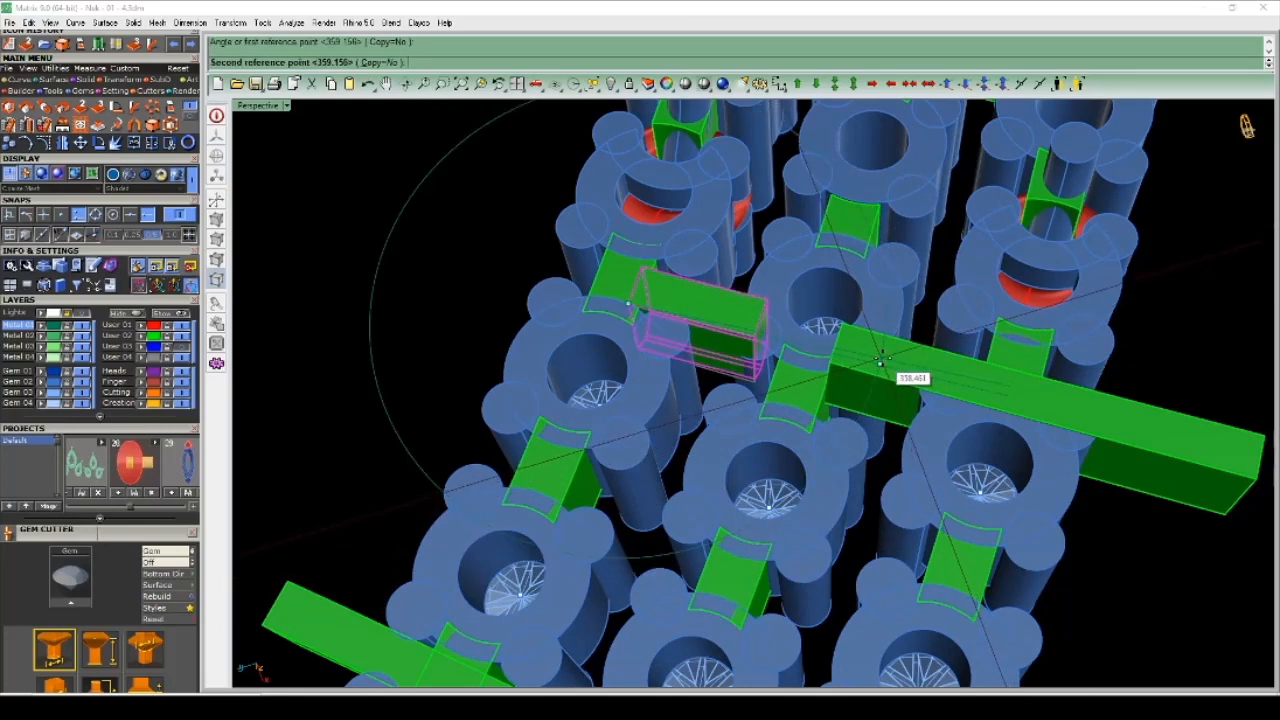
- Round the segment's upper edge at its middle-row end with a fillet to form an arched connector
key("Escape")
scroll(880, 365, "down", 3)
right_click_drag(880, 365, 677, 282)
scroll(743, 369, "up", 7)
scroll(743, 369, "down", 4)
type("f")
key("Return")
scroll(723, 278, "down", 8)
scroll(717, 314, "down", 3)
scroll(803, 322, "up", 8)
right_click_drag(803, 322, 701, 367)
scroll(654, 378, "down", 6)
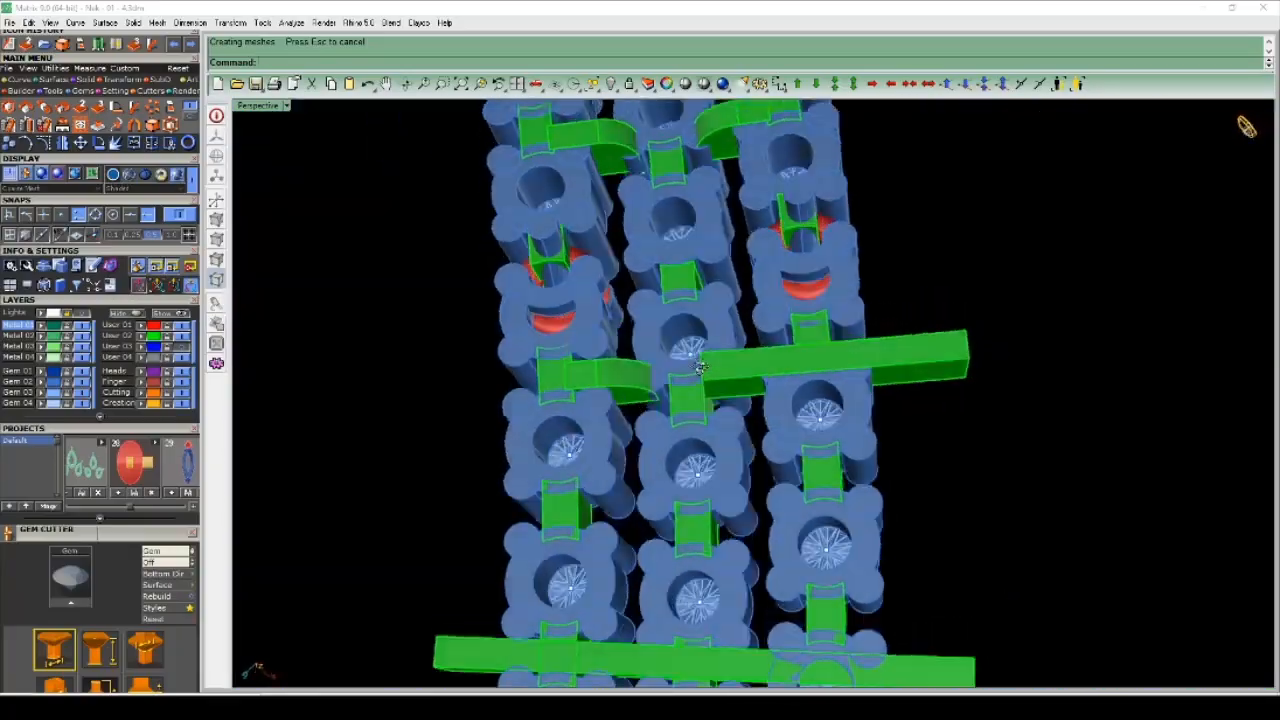
scroll(800, 372, "up", 3)
right_click_drag(807, 398, 727, 353)
key("Escape")
scroll(752, 358, "up", 2)
left_click(715, 339)
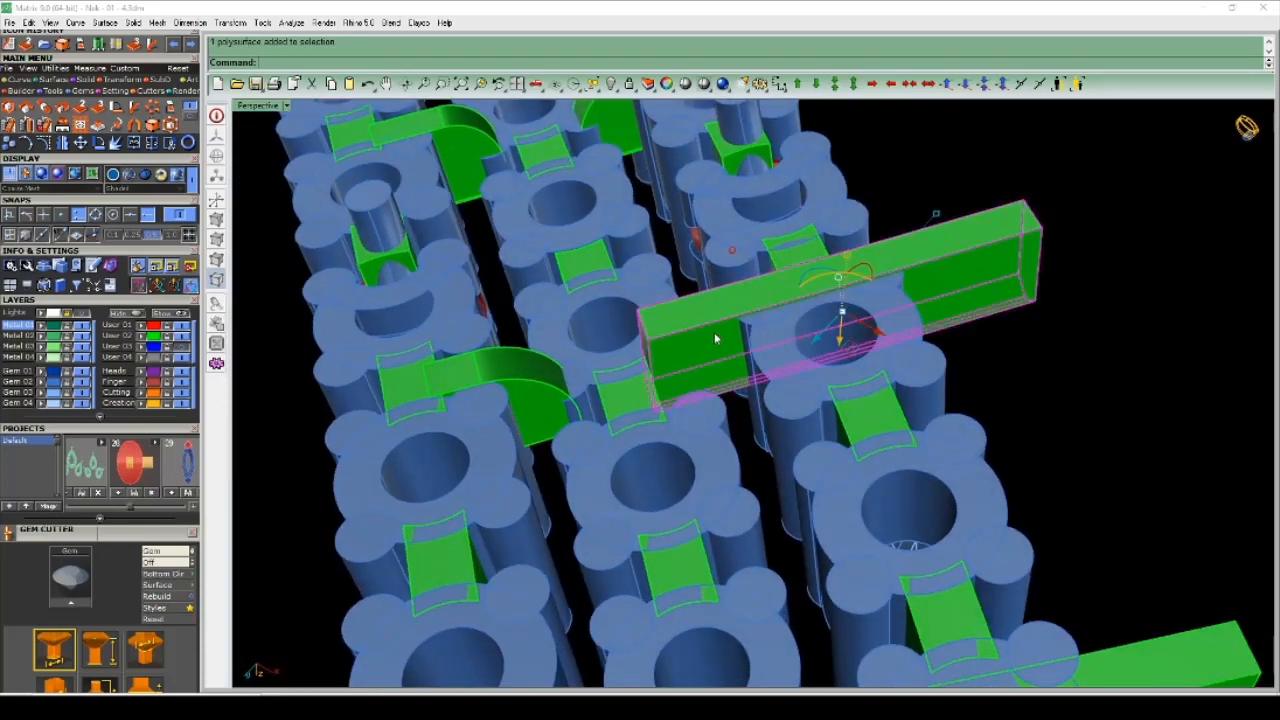
type("s1")
key("Return")
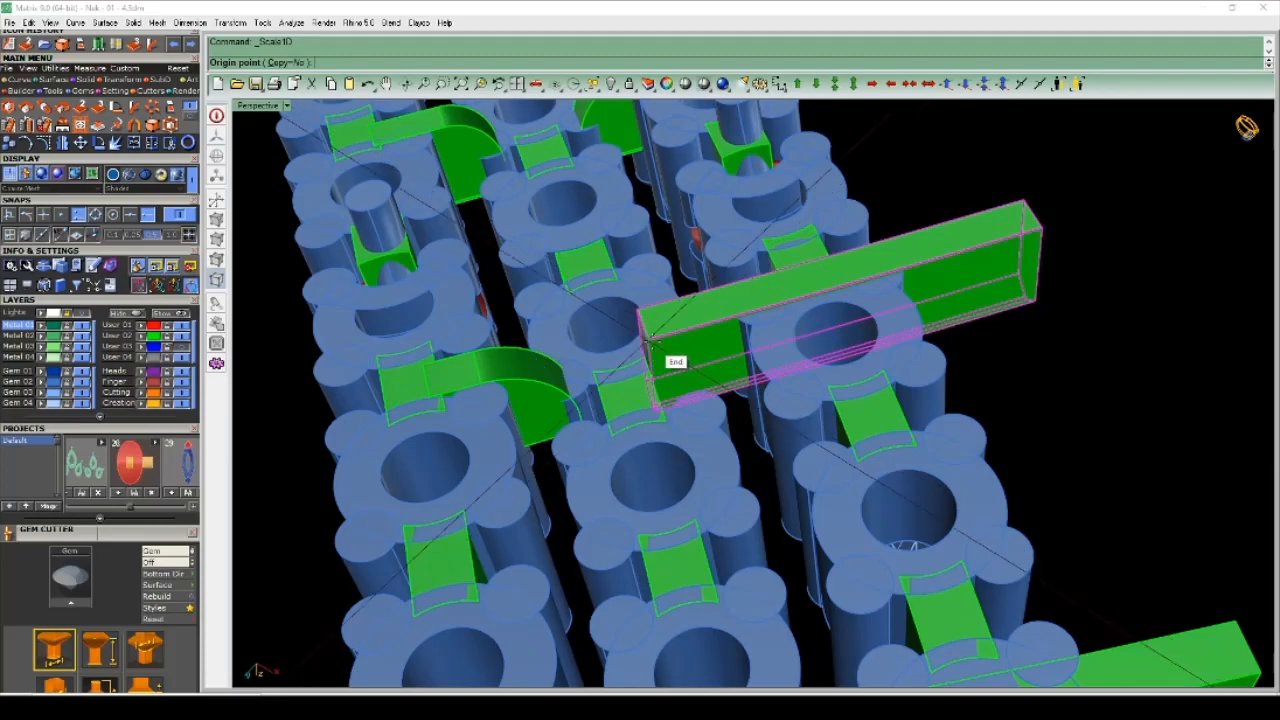
key("Escape")
scroll(1000, 245, "down", 5)
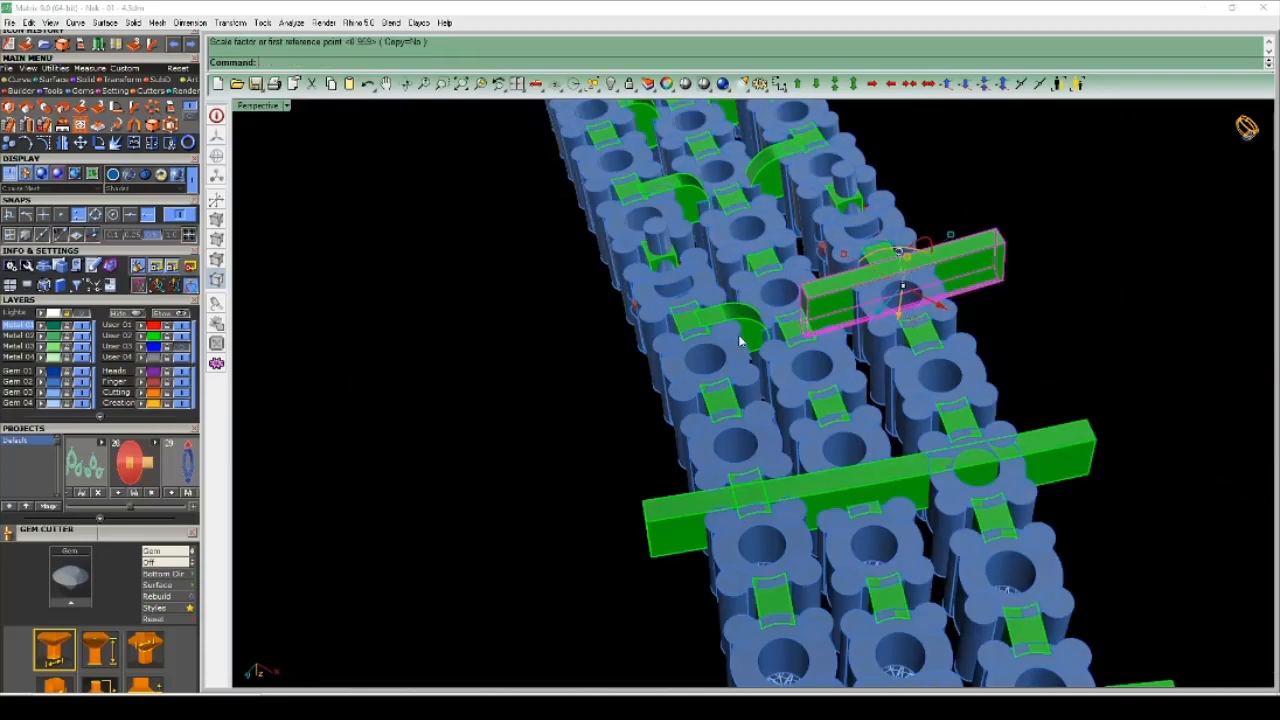
right_click_drag(740, 337, 875, 350)
key("Escape")
- Shorten the remaining crossbar section with Scale1D from its middle-row end so its protruding end stops at the opposite outer row's link
scroll(945, 376, "up", 4)
scroll(896, 373, "down", 4)
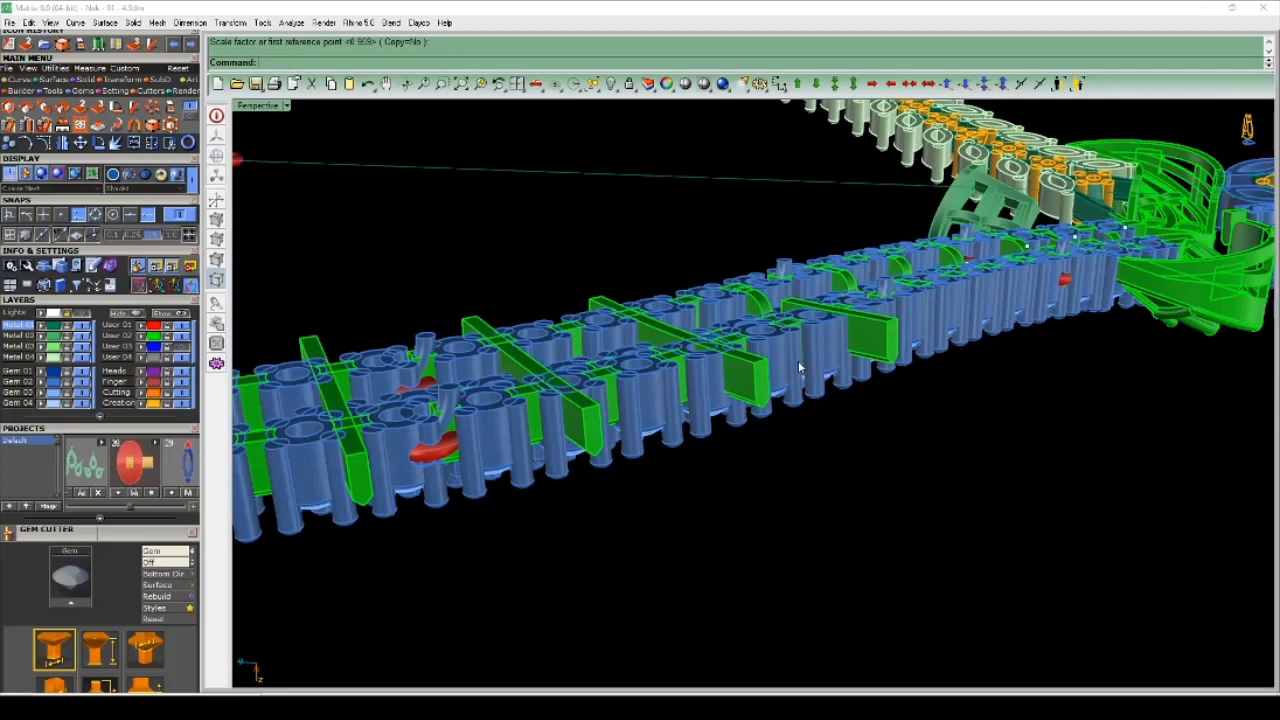
right_click_drag(803, 371, 735, 312)
scroll(840, 388, "up", 4)
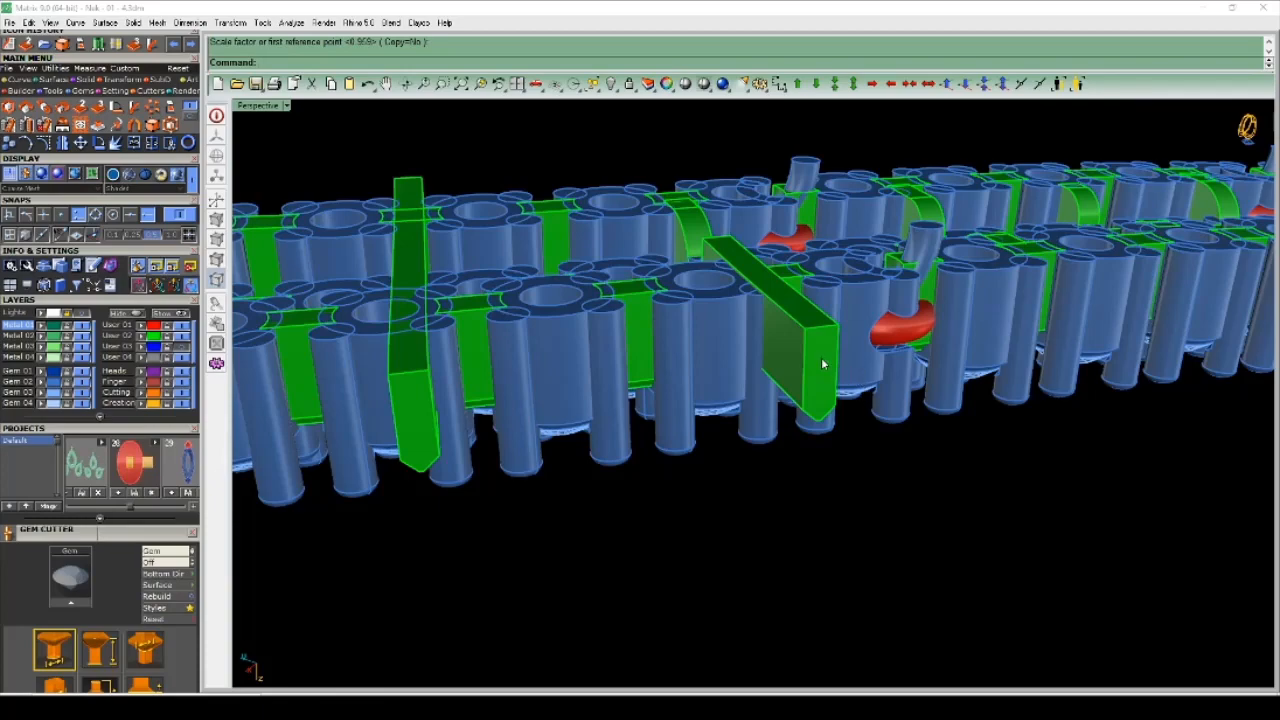
right_click_drag(818, 376, 830, 333)
scroll(886, 383, "down", 3)
scroll(830, 333, "up", 3)
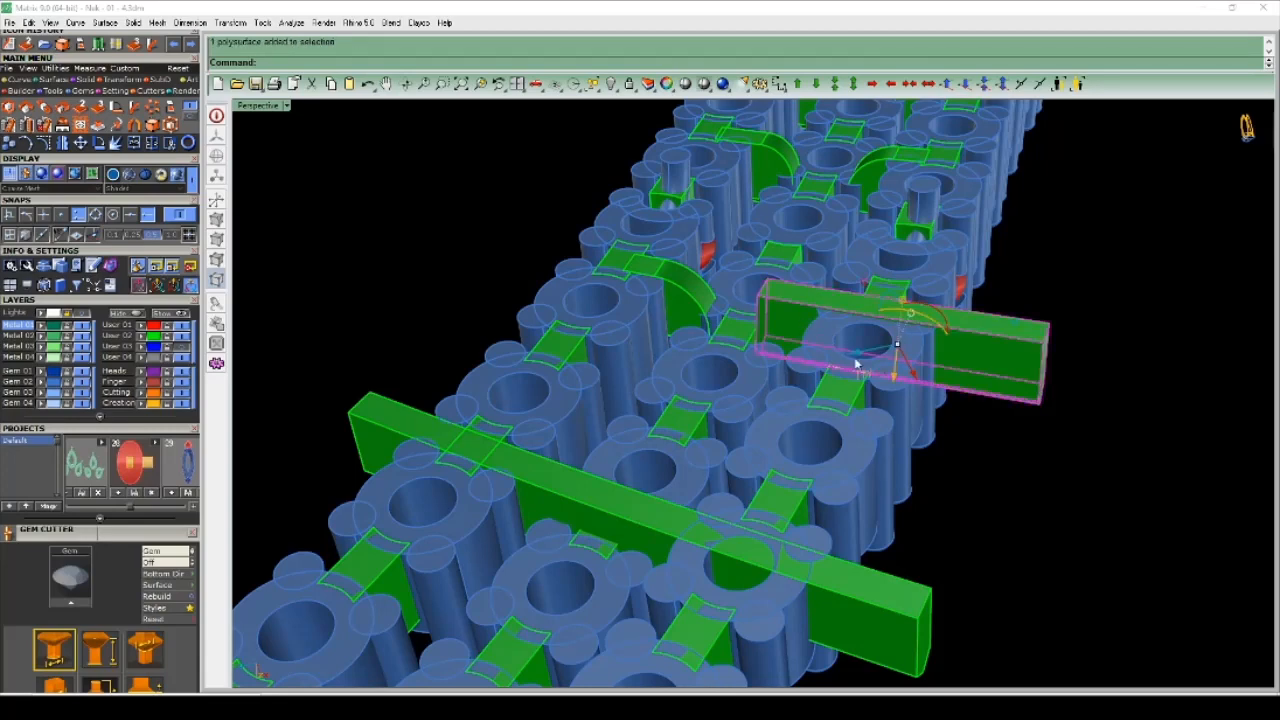
scroll(818, 333, "up", 3)
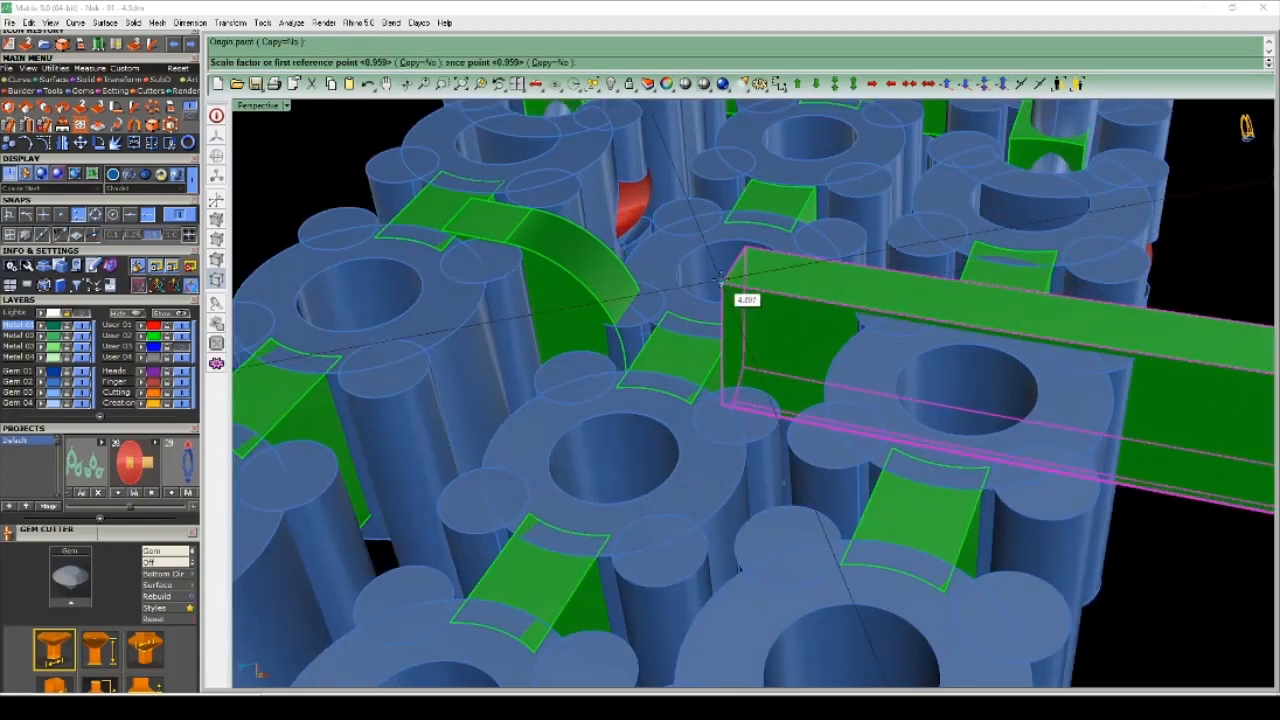
scroll(721, 281, "down", 5)
scroll(1015, 328, "up", 6)
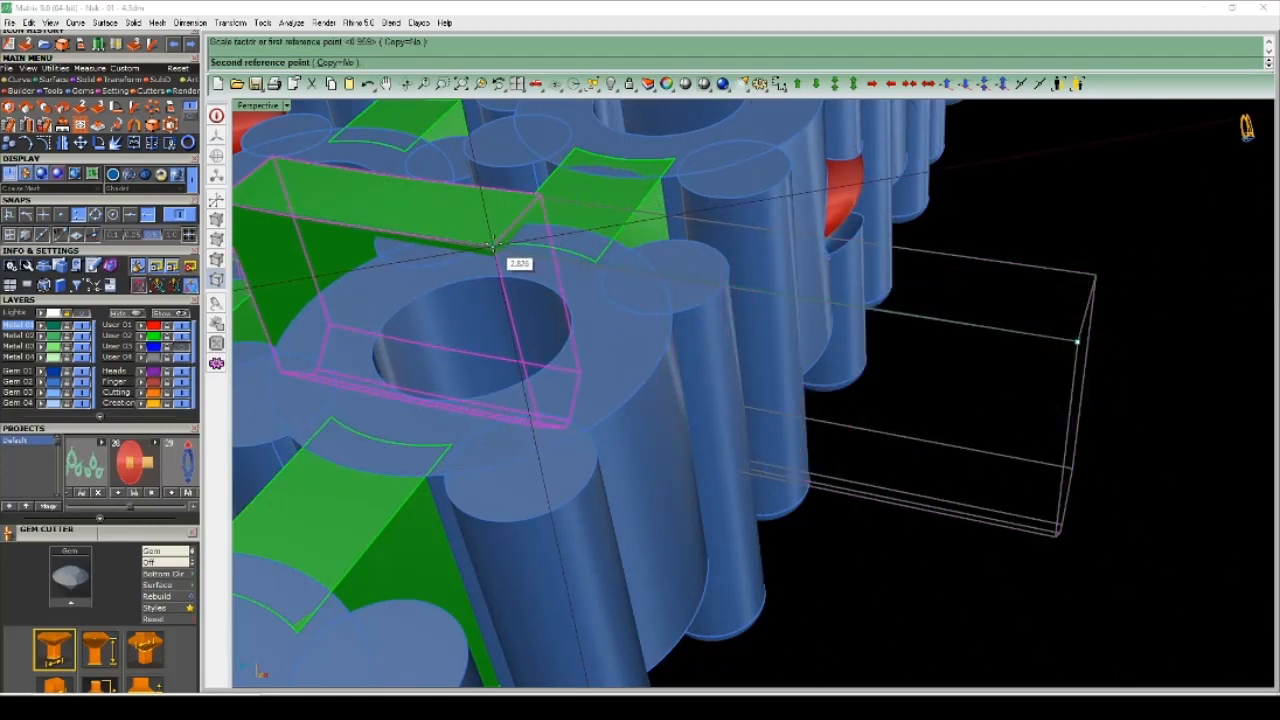
left_click(493, 243)
scroll(514, 286, "down", 8)
scroll(694, 342, "up", 5)
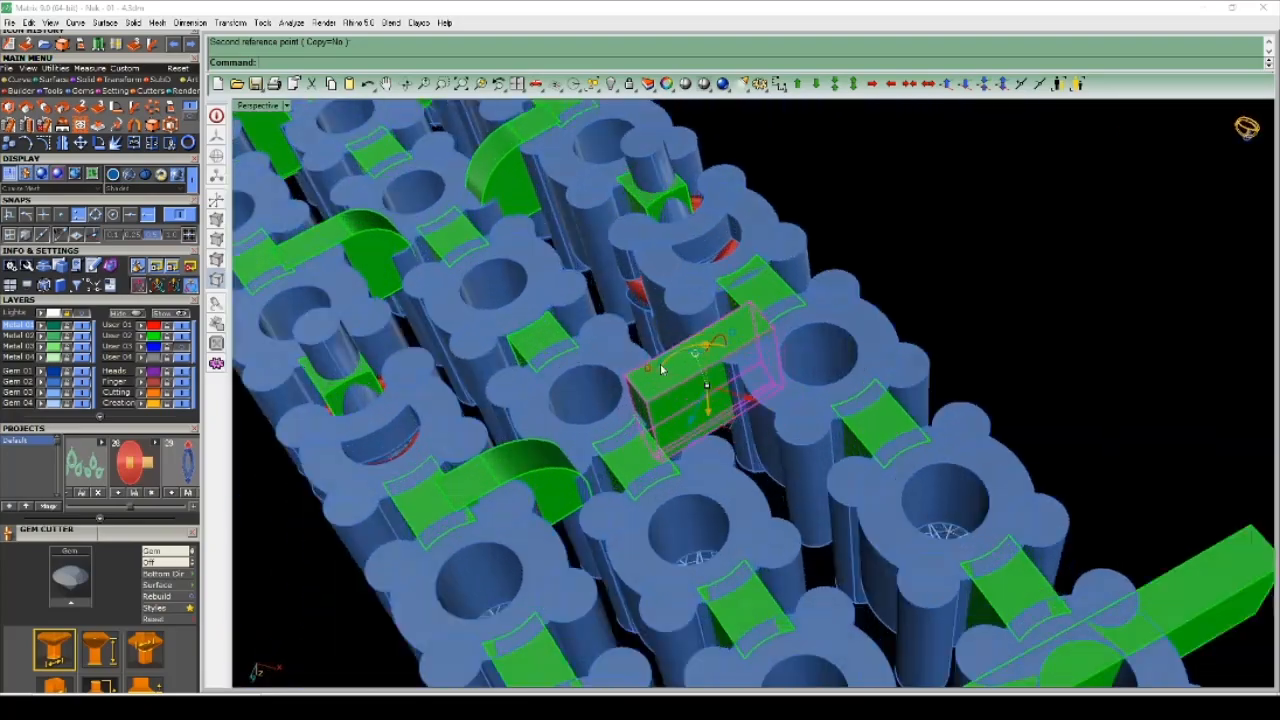
scroll(662, 369, "up", 3)
key("Escape")
- Examine how the shortened section meets the outer and middle rows' links, from both the underside and the stone side
scroll(784, 357, "down", 3)
right_click_drag(784, 357, 545, 372)
scroll(547, 370, "down", 4)
scroll(726, 268, "up", 8)
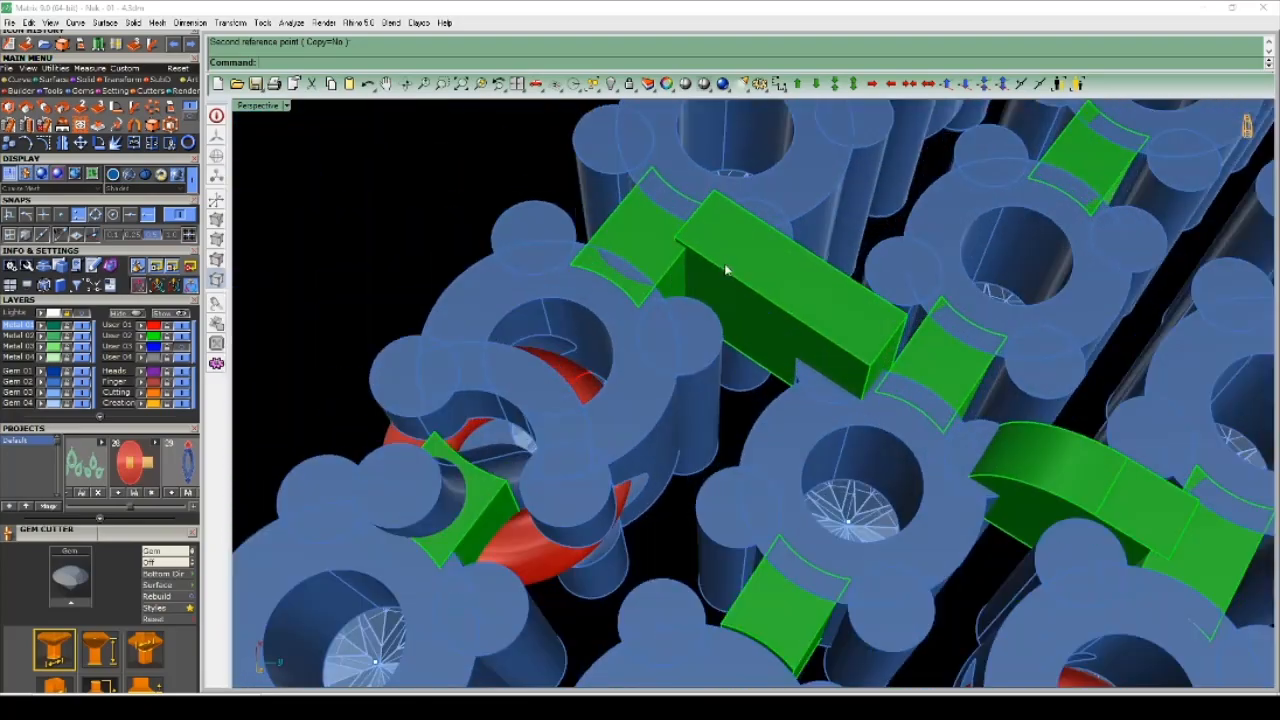
scroll(726, 268, "down", 5)
scroll(700, 306, "up", 6)
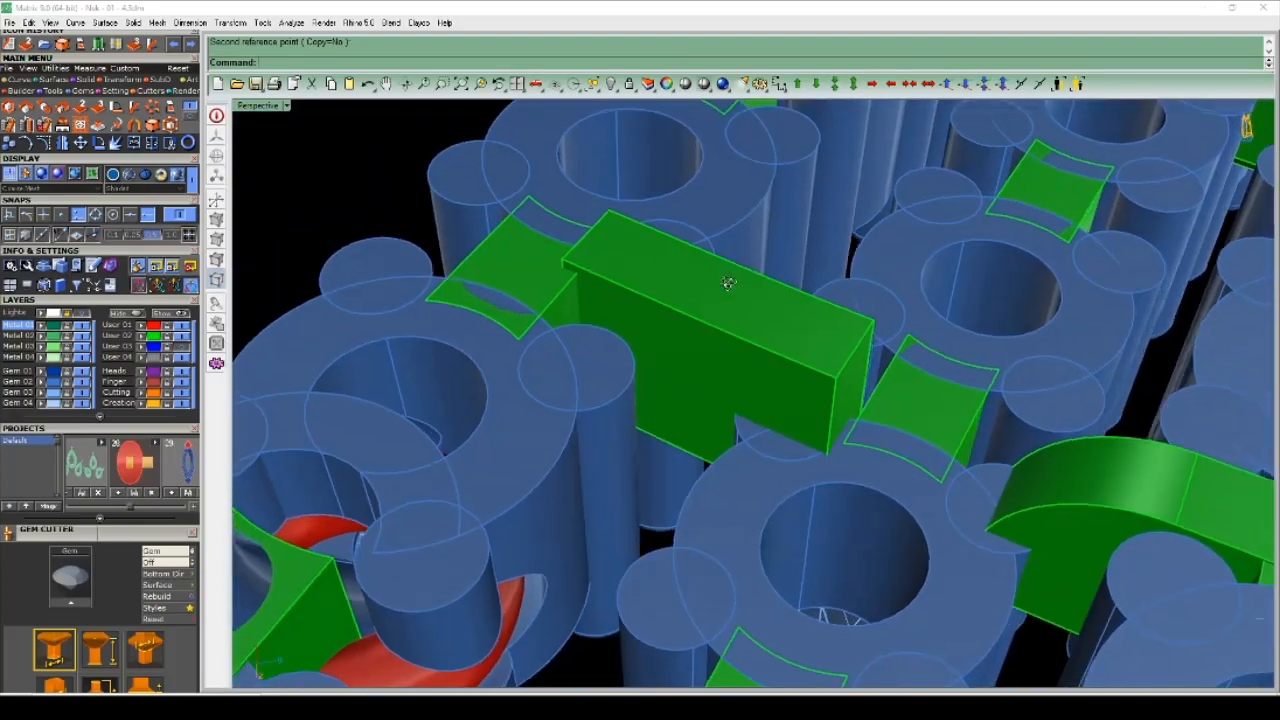
scroll(729, 284, "down", 8)
right_click_drag(754, 323, 766, 497)
scroll(709, 383, "up", 6)
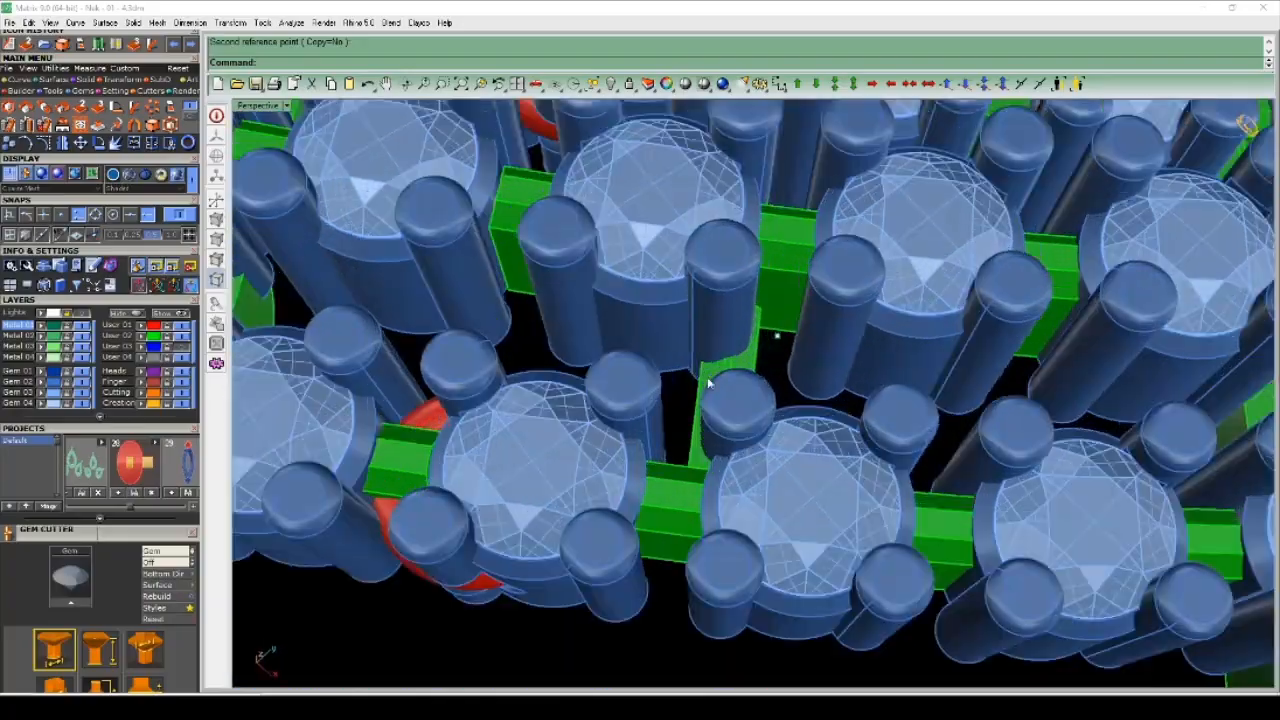
- Shorten this second segment slightly with Scale1D from its outer-row end, pulling its inner end away from the middle row's link
right_click_drag(708, 383, 714, 281)
left_click(686, 278)
scroll(684, 277, "up", 3)
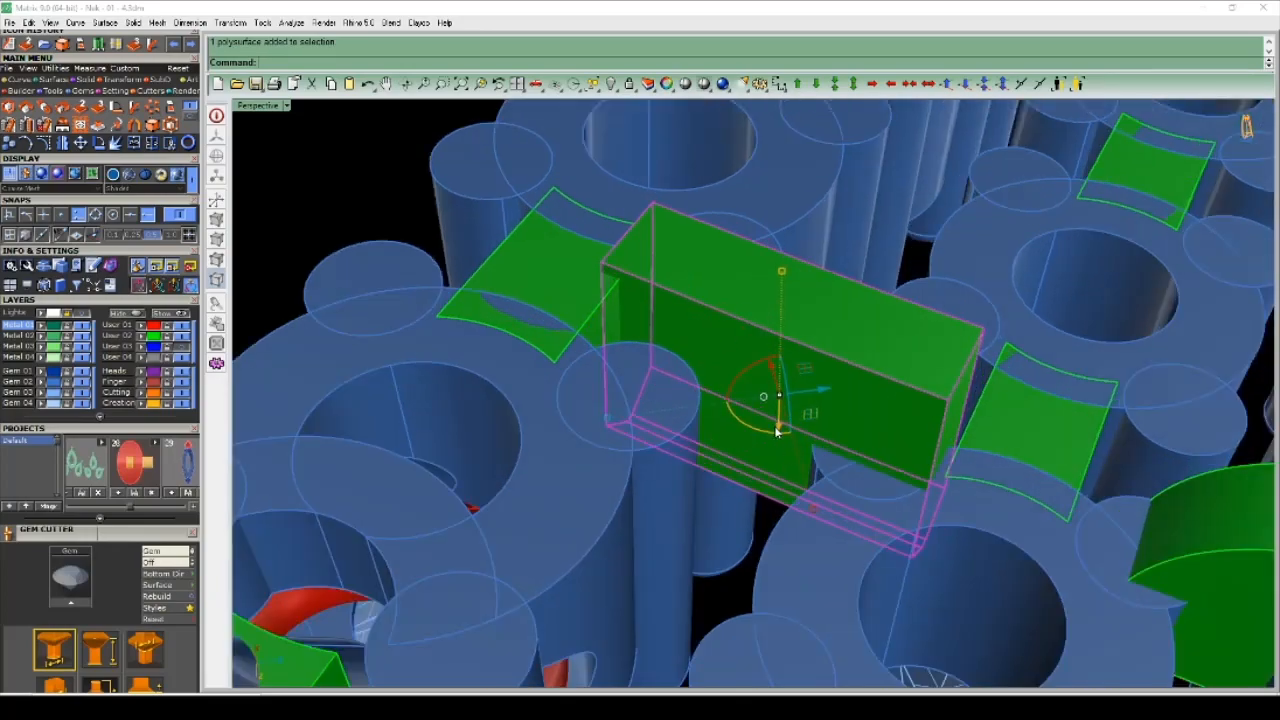
right_click_drag(779, 432, 911, 308)
scroll(776, 430, "up", 4)
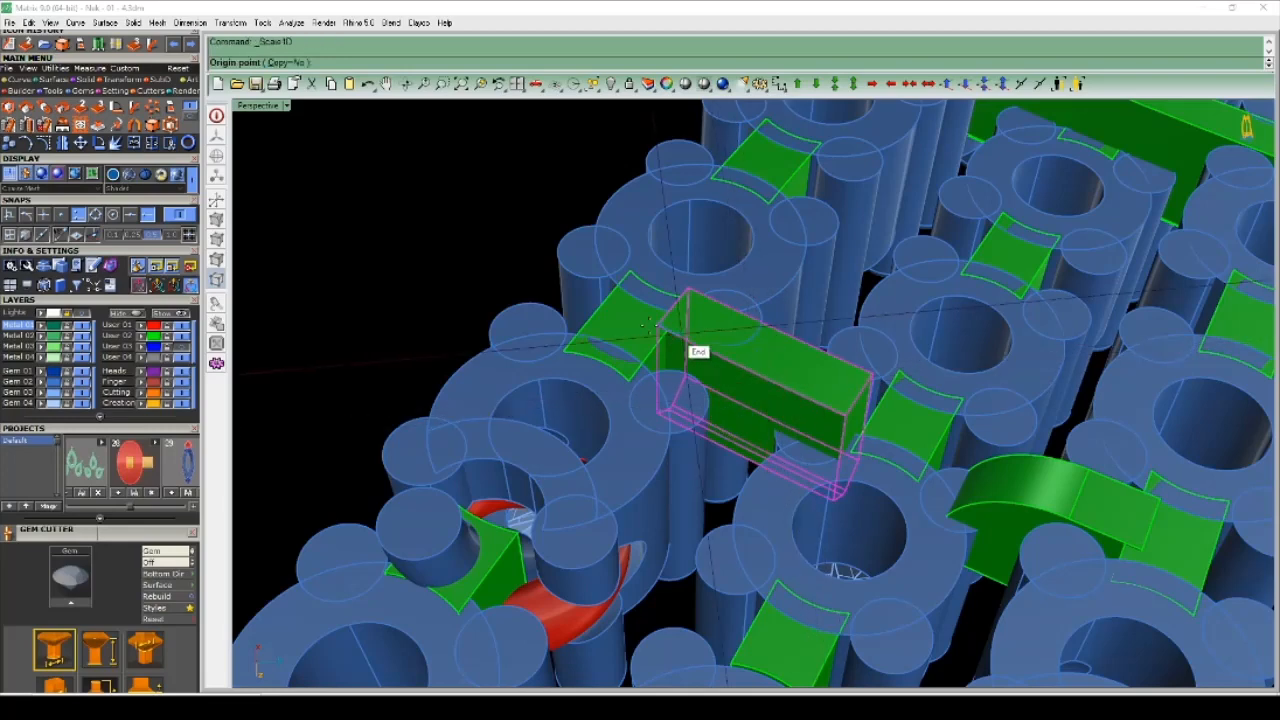
scroll(648, 322, "up", 2)
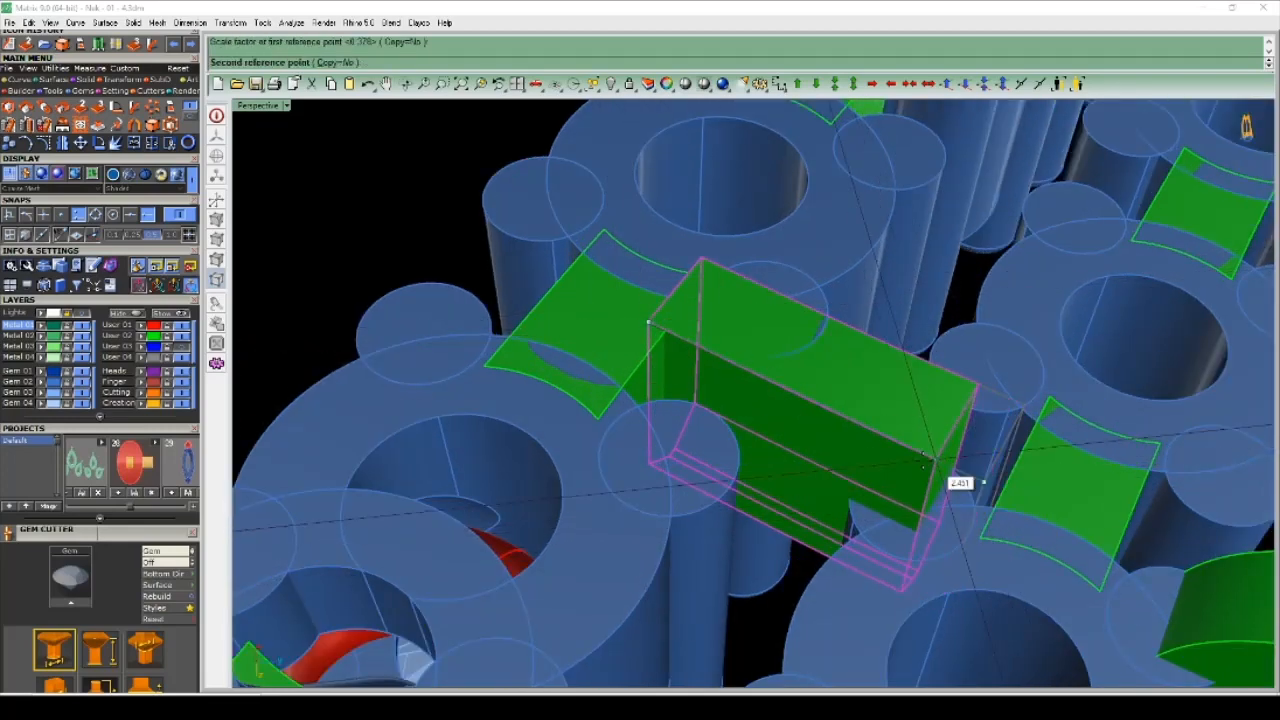
scroll(917, 463, "down", 5)
right_click_drag(917, 463, 903, 443)
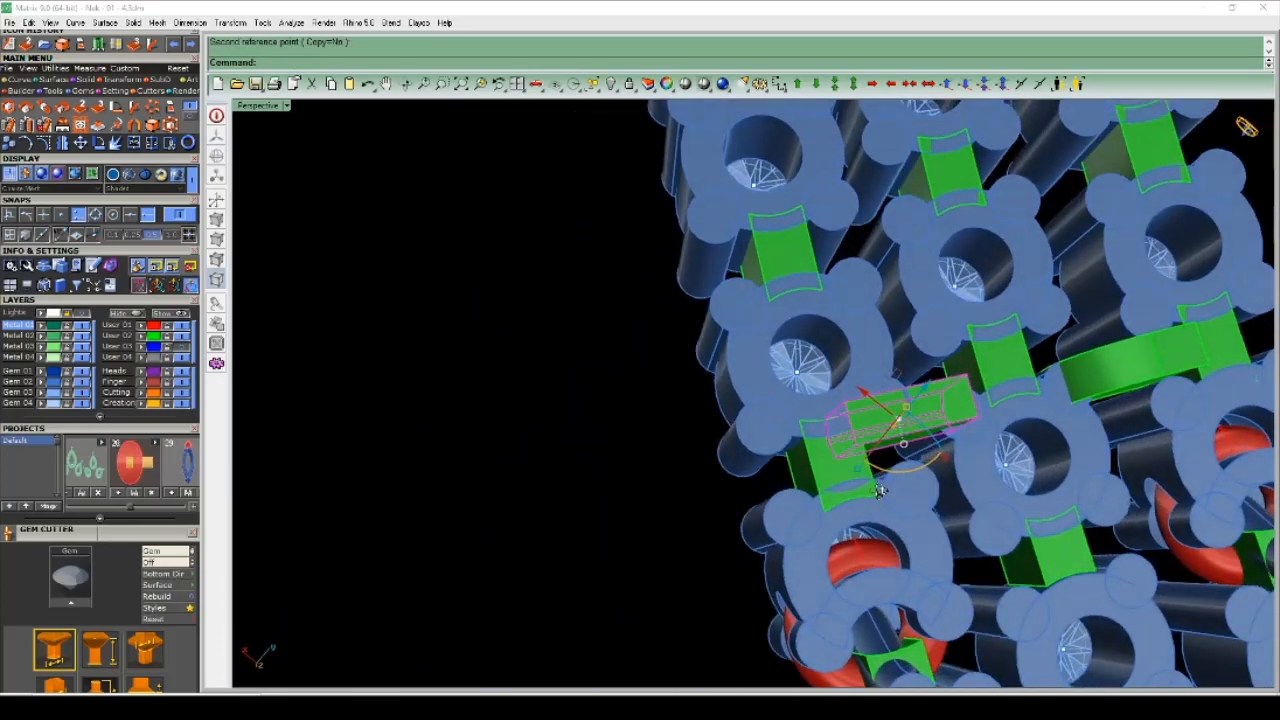
scroll(903, 443, "down", 3)
left_click(743, 514)
- Rotate the second segment about its outer-row corner to angle its inner end between the rows
right_click_drag(743, 514, 840, 389)
scroll(898, 339, "up", 5)
right_click_drag(898, 339, 760, 344)
scroll(800, 323, "down", 6)
scroll(811, 377, "up", 5)
scroll(646, 385, "up", 3)
scroll(773, 428, "up", 3)
scroll(773, 433, "up", 4)
scroll(775, 431, "down", 4)
scroll(760, 344, "up", 4)
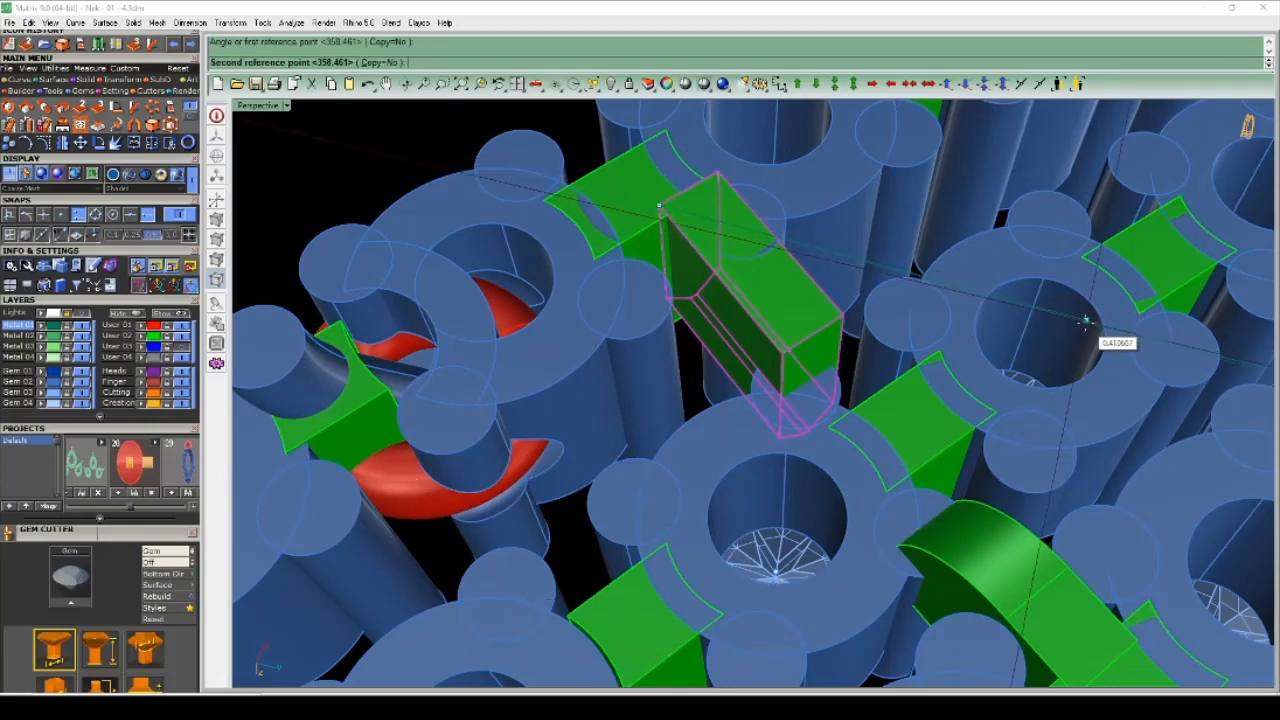
key("Escape")
scroll(860, 330, "down", 4)
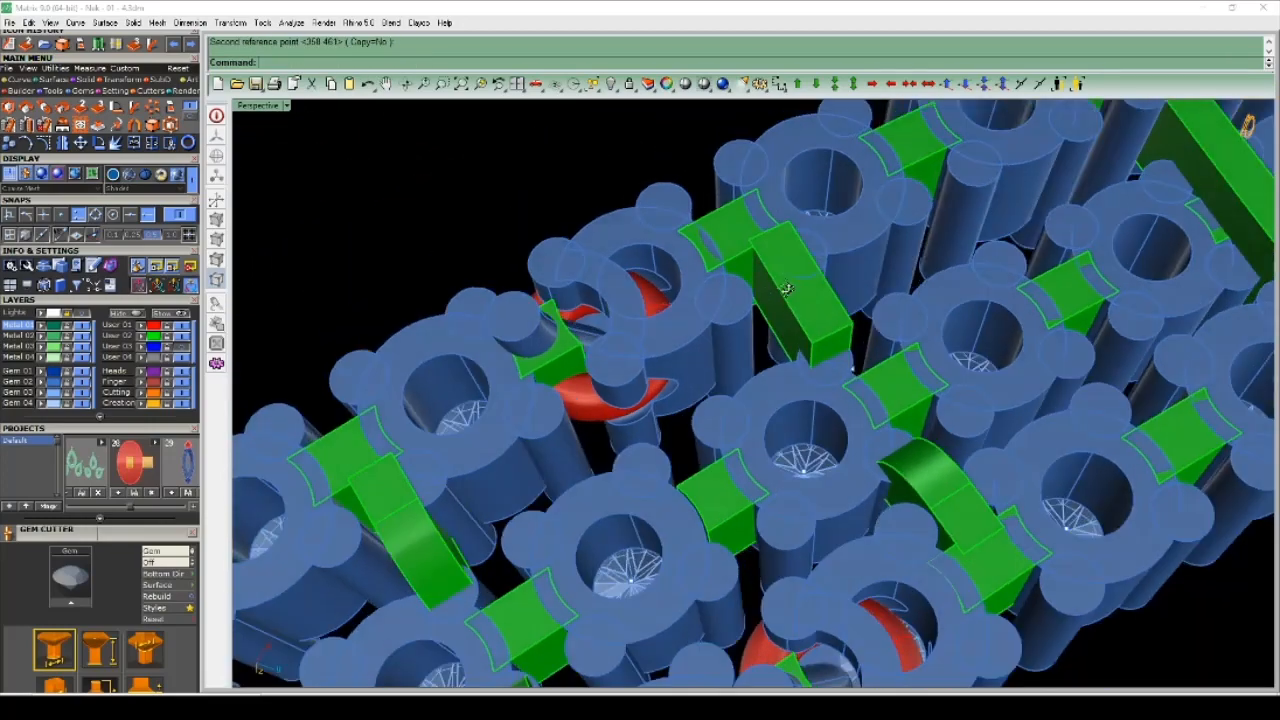
- Nudge the angled second segment vertically with the gumball to seat it between the outer and middle rows
right_click_drag(850, 340, 708, 189)
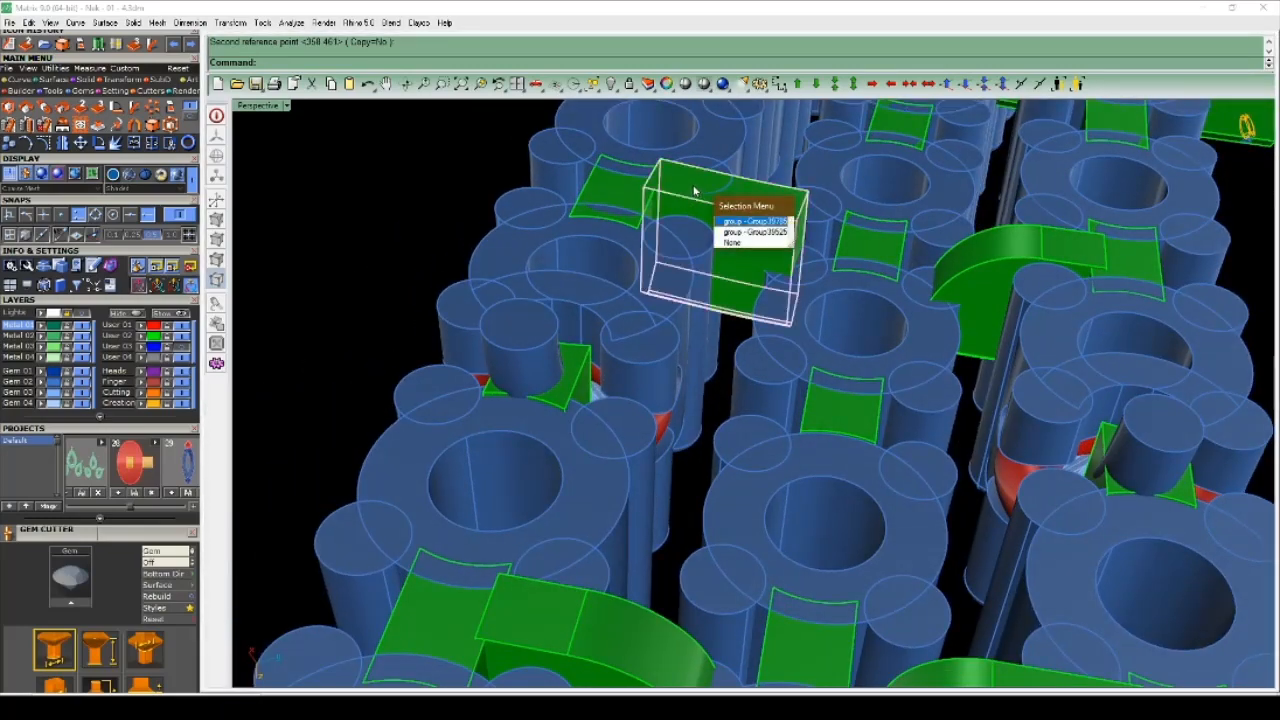
left_click(776, 220)
scroll(725, 232, "up", 5)
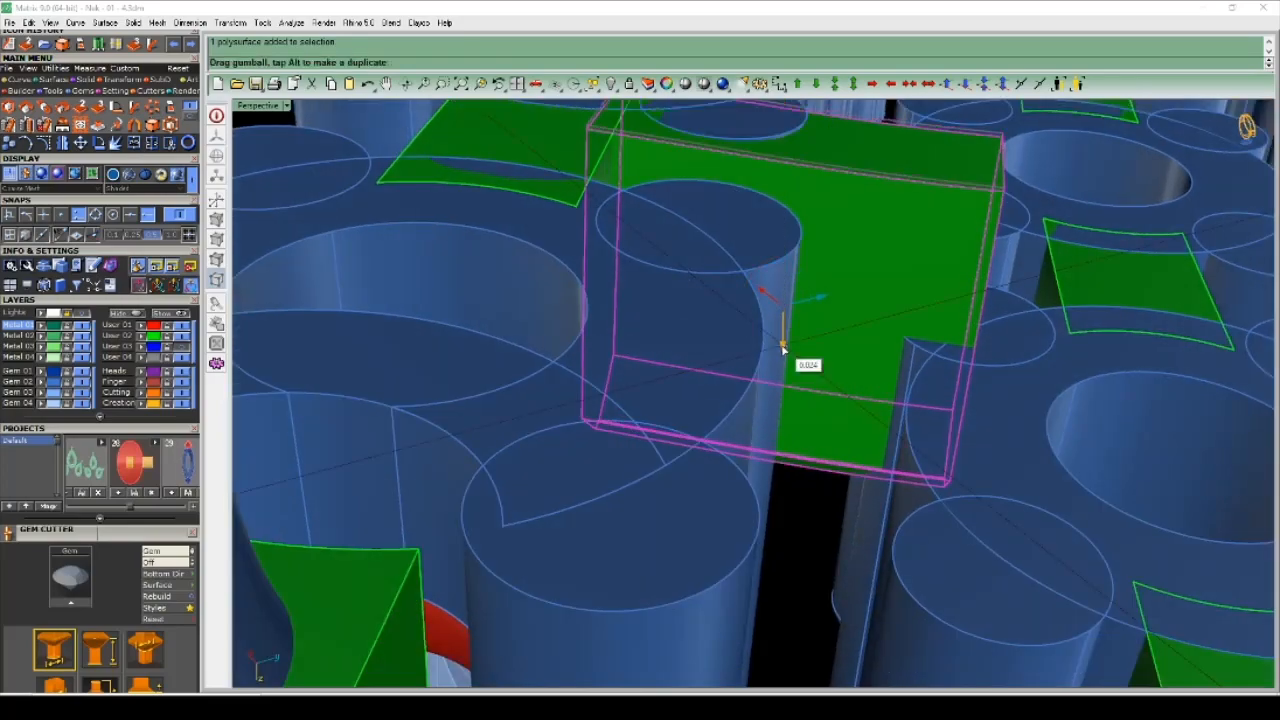
key("Escape")
- Try rounding the upper edge of the second segment's inner end with a 1.5 fillet, and undo it
scroll(752, 290, "down", 5)
right_click_drag(749, 271, 790, 226)
scroll(743, 357, "down", 5)
scroll(764, 362, "up", 5)
key("Return")
scroll(774, 334, "up", 2)
scroll(775, 333, "down", 3)
scroll(774, 308, "up", 4)
scroll(780, 300, "down", 6)
scroll(694, 318, "up", 4)
scroll(682, 192, "up", 5)
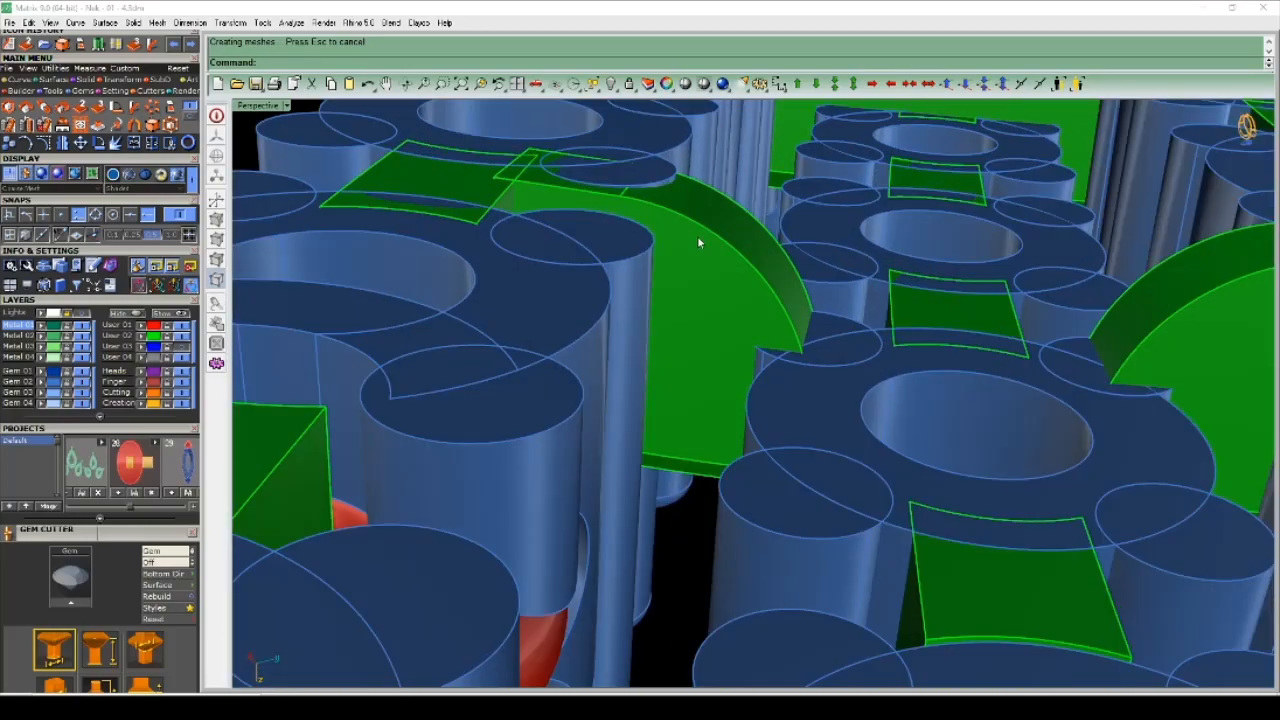
scroll(698, 241, "down", 5)
right_click_drag(698, 241, 677, 258)
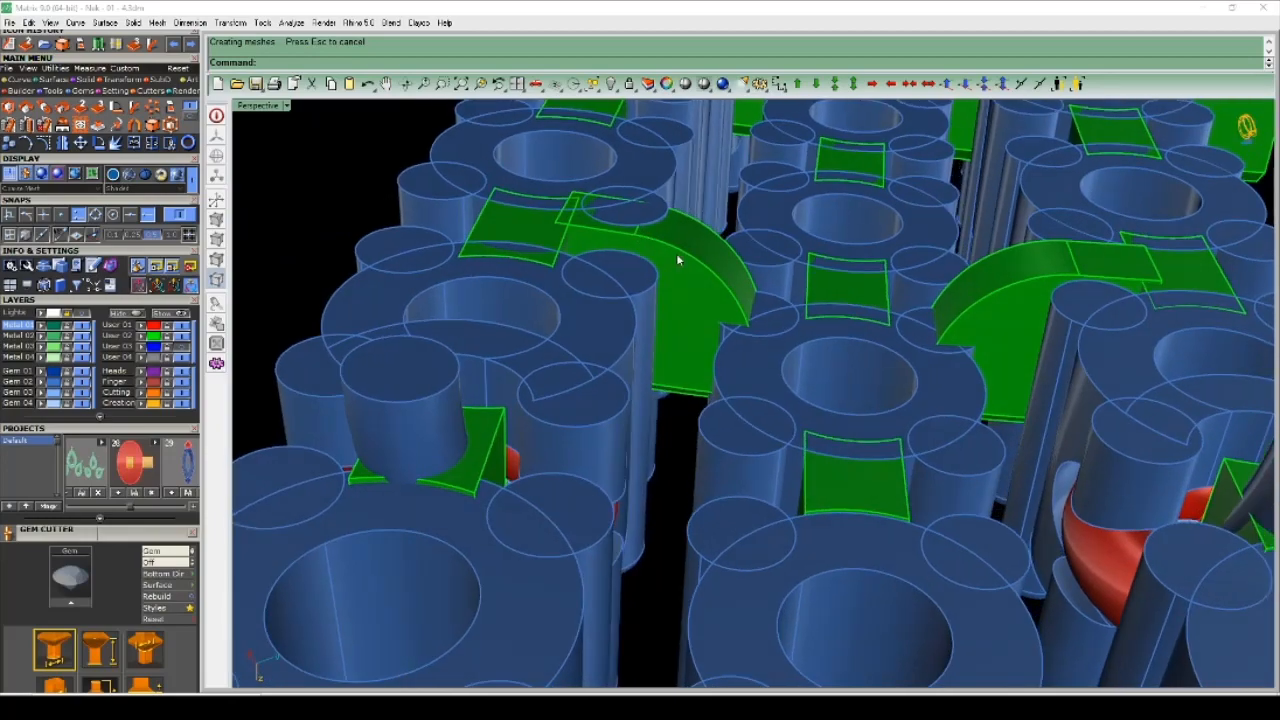
key("ctrl+z")
- Fillet the upper edge of the second segment's inner end with radius 1.4 to form an arch
right_click(826, 266)
right_click_drag(826, 266, 731, 283)
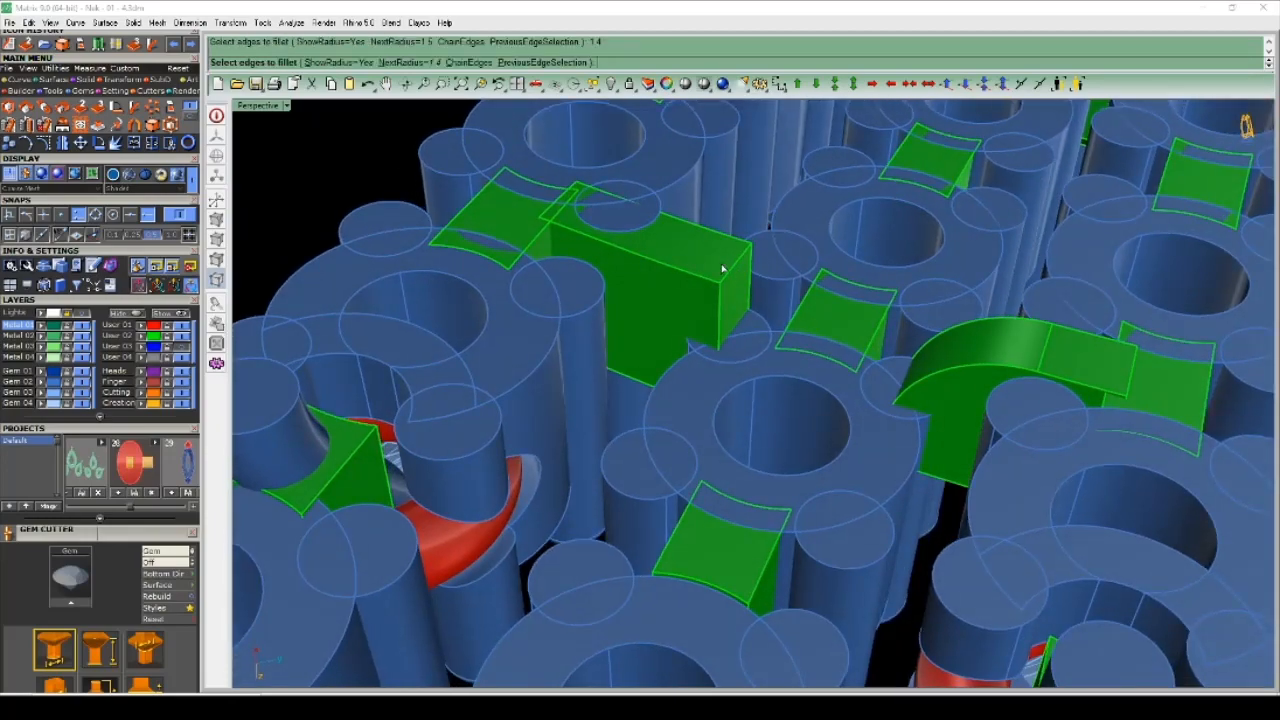
scroll(700, 261, "down", 5)
right_click_drag(601, 243, 754, 328)
scroll(692, 242, "up", 5)
scroll(575, 261, "down", 6)
scroll(719, 257, "up", 8)
right_click_drag(717, 260, 717, 297)
scroll(720, 290, "down", 6)
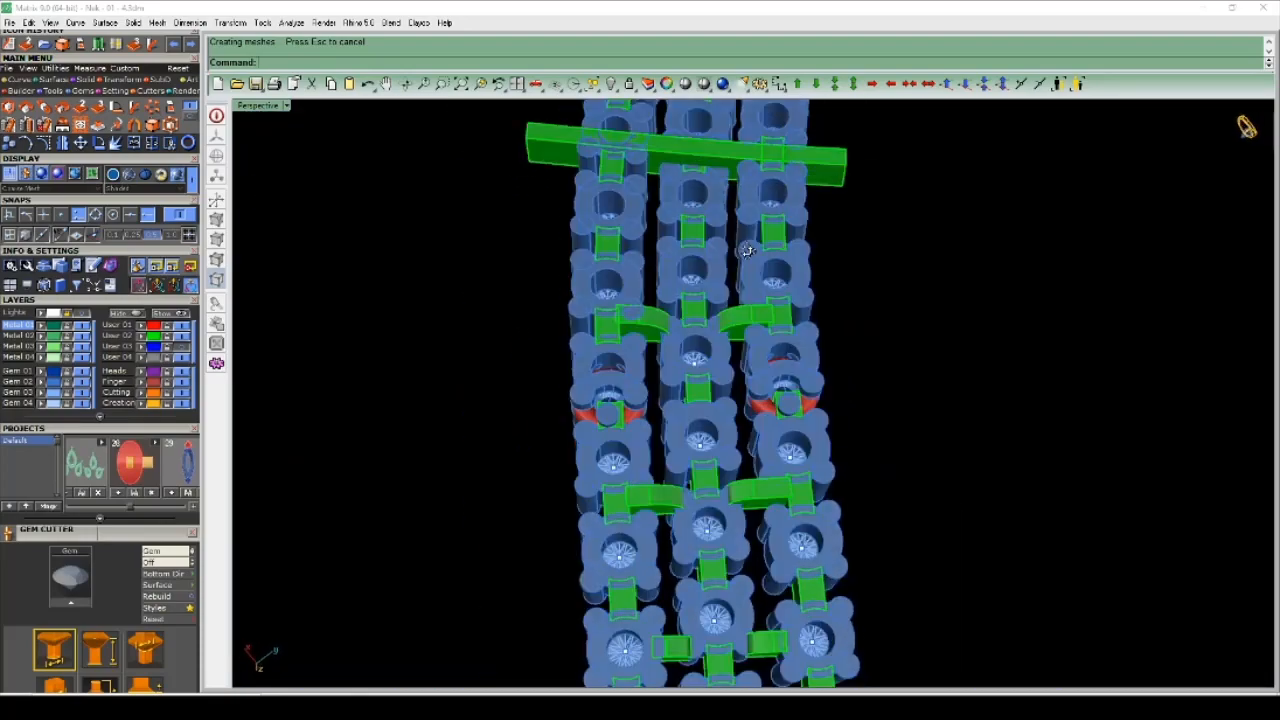
- Examine the arched connectors and the whole necklace from the underside, the side and the stone side
right_click_drag(748, 250, 889, 343)
scroll(830, 283, "down", 2)
scroll(740, 336, "up", 4)
scroll(740, 336, "down", 4)
scroll(890, 343, "down", 6)
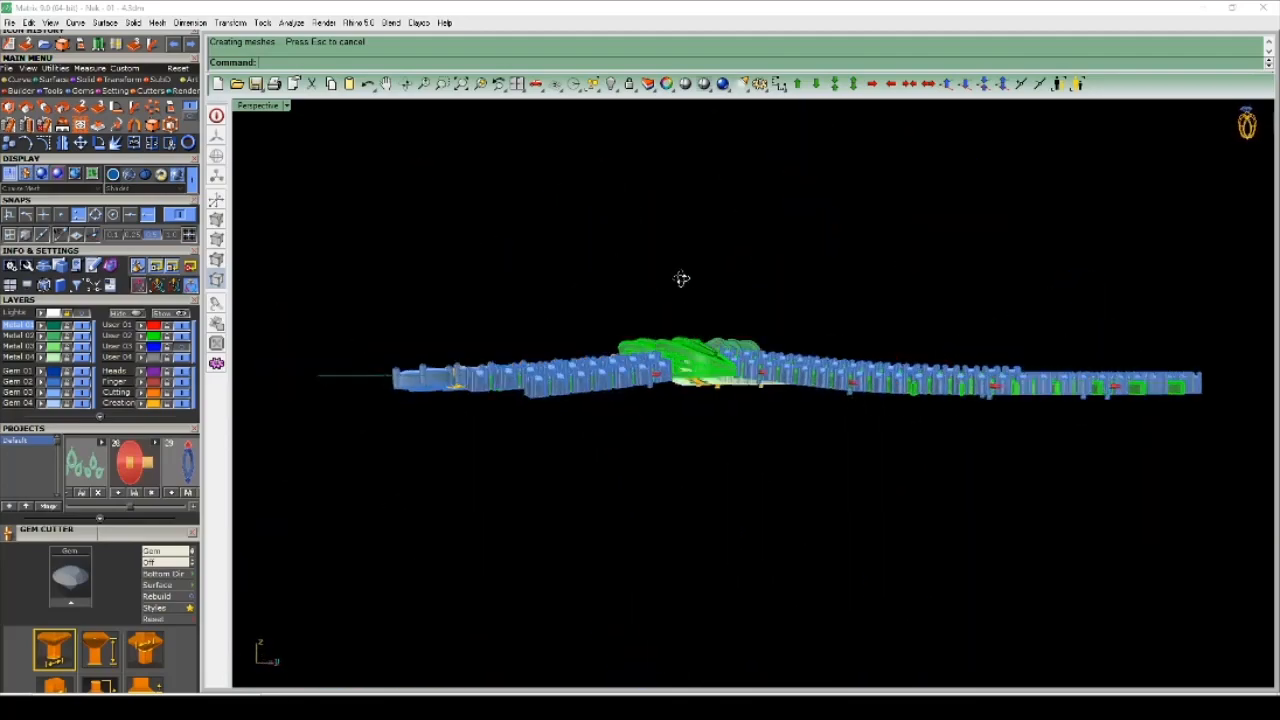
scroll(703, 357, "up", 4)
right_click_drag(721, 440, 785, 214)
scroll(703, 357, "down", 4)
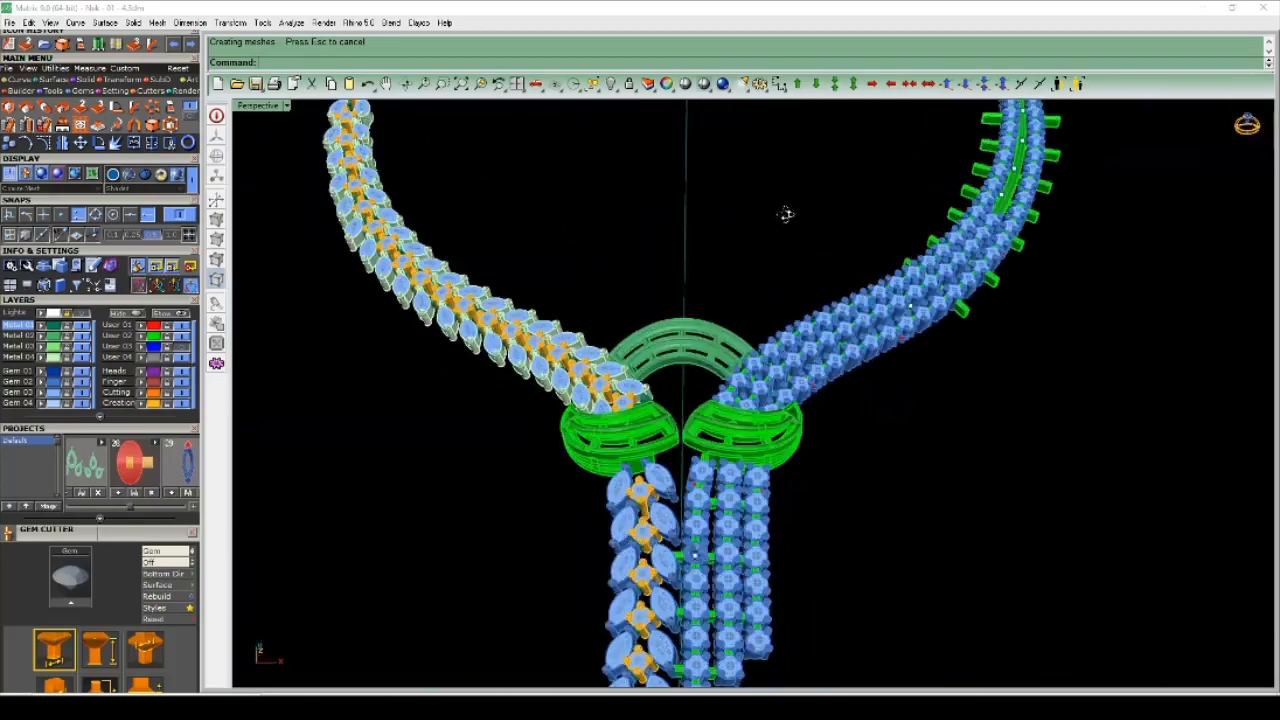
right_click_drag(940, 477, 538, 228)
scroll(538, 228, "down", 3)
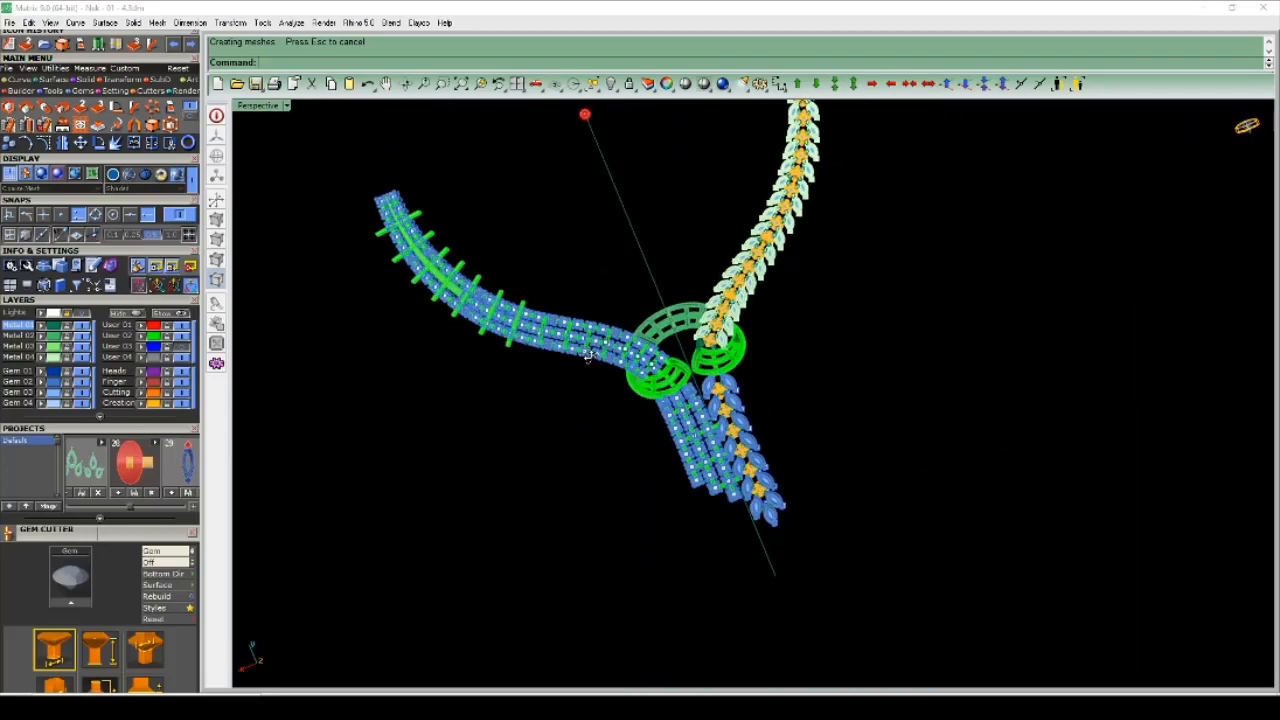
scroll(530, 357, "up", 6)
right_click_drag(614, 406, 558, 234)
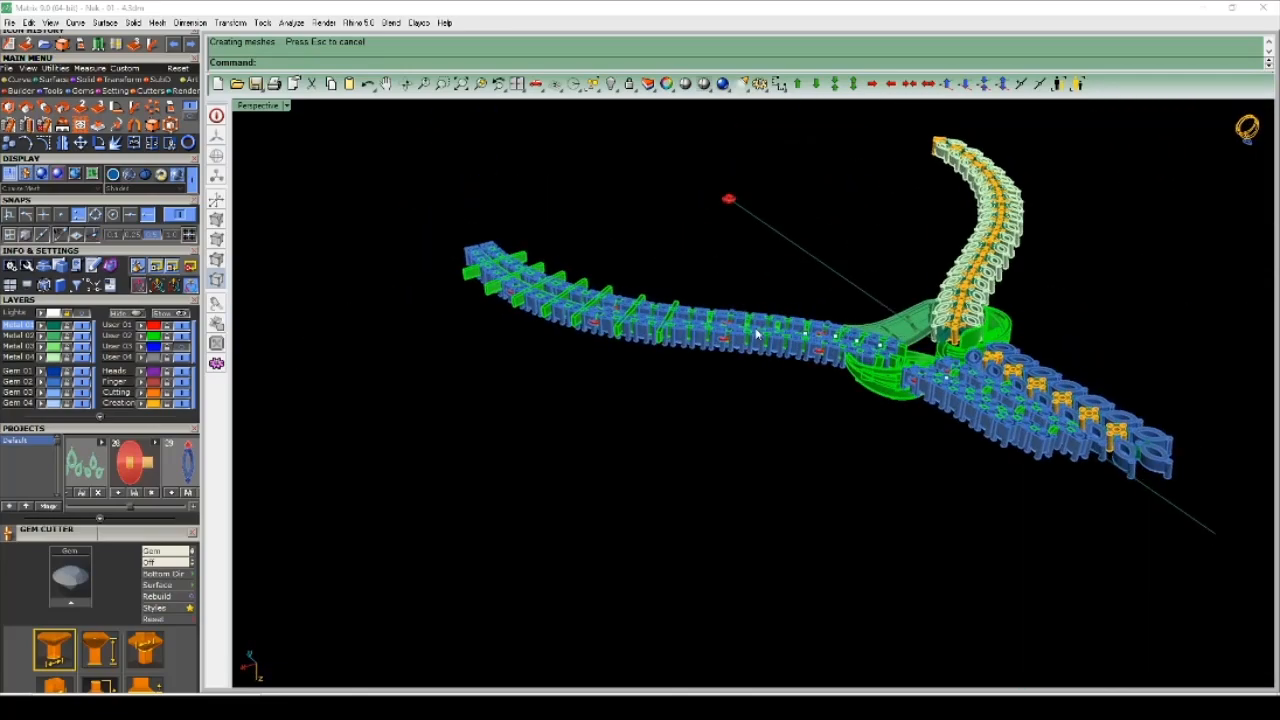
scroll(757, 335, "up", 3)
right_click_drag(707, 322, 703, 357)
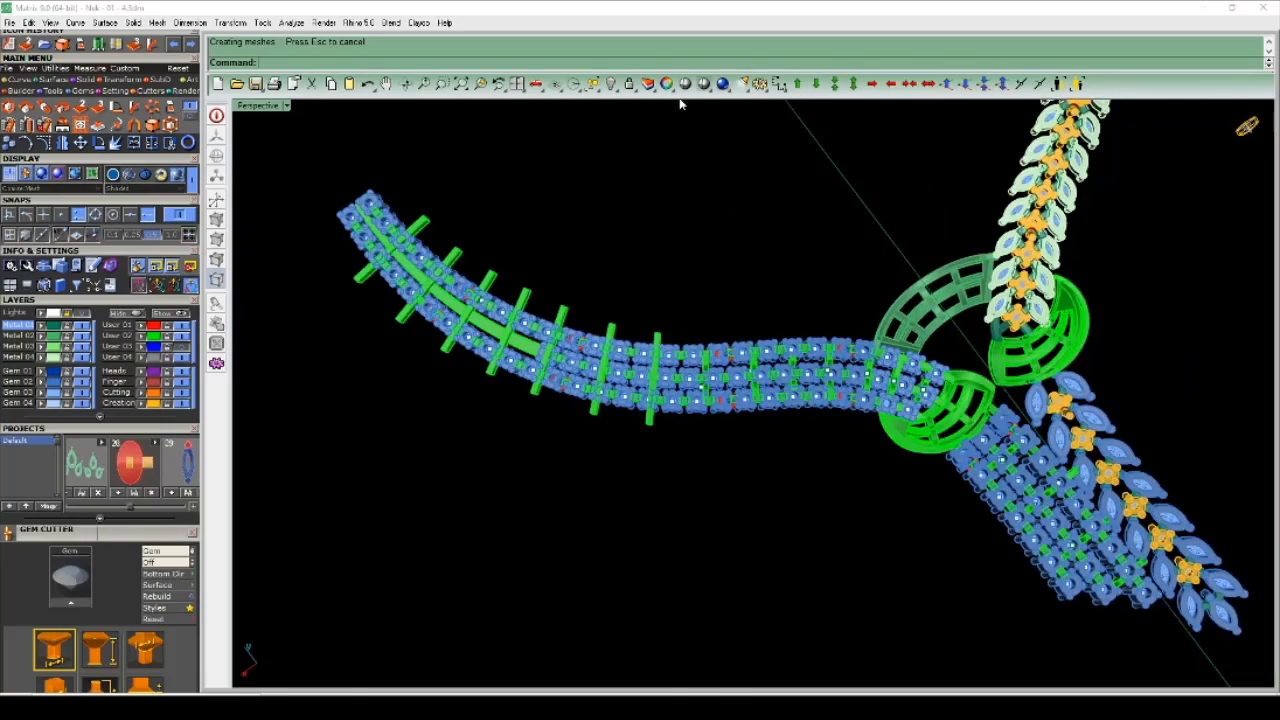
- Preview the necklace with Shade and examine how the connectors look between the three stone rows
right_click_drag(784, 323, 624, 470)
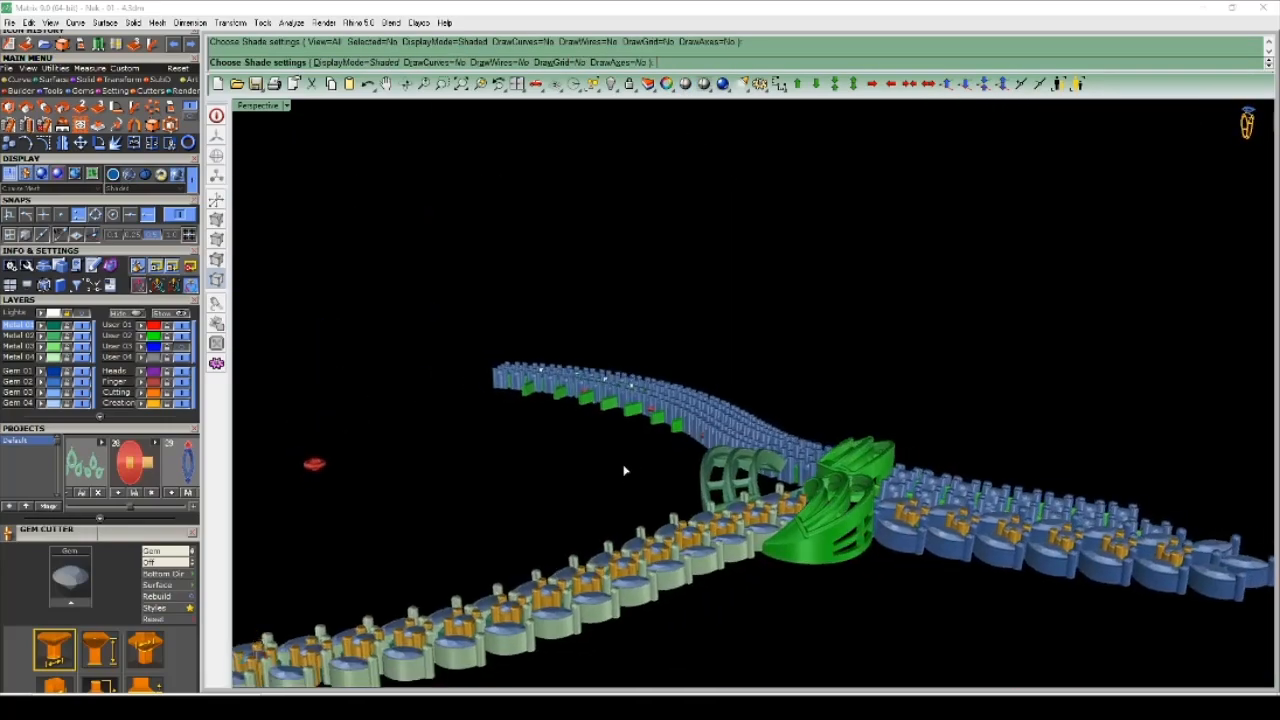
scroll(657, 474, "up", 5)
scroll(790, 452, "down", 3)
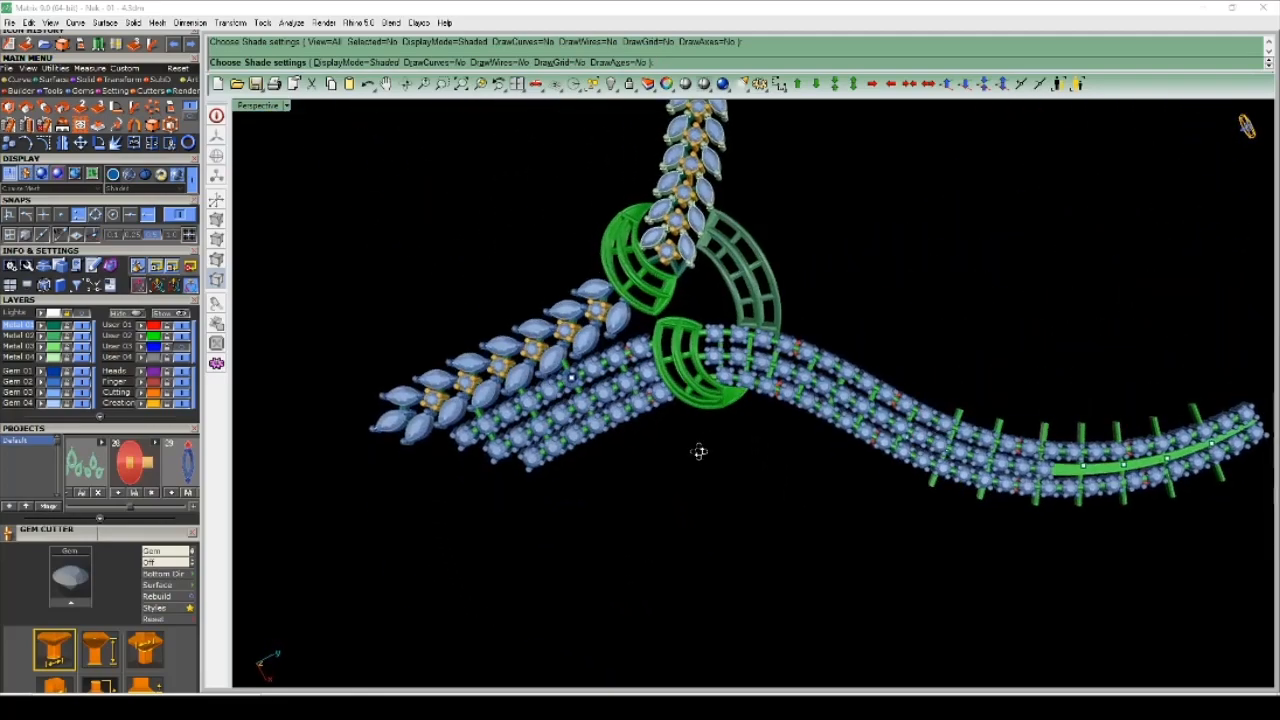
scroll(761, 502, "up", 6)
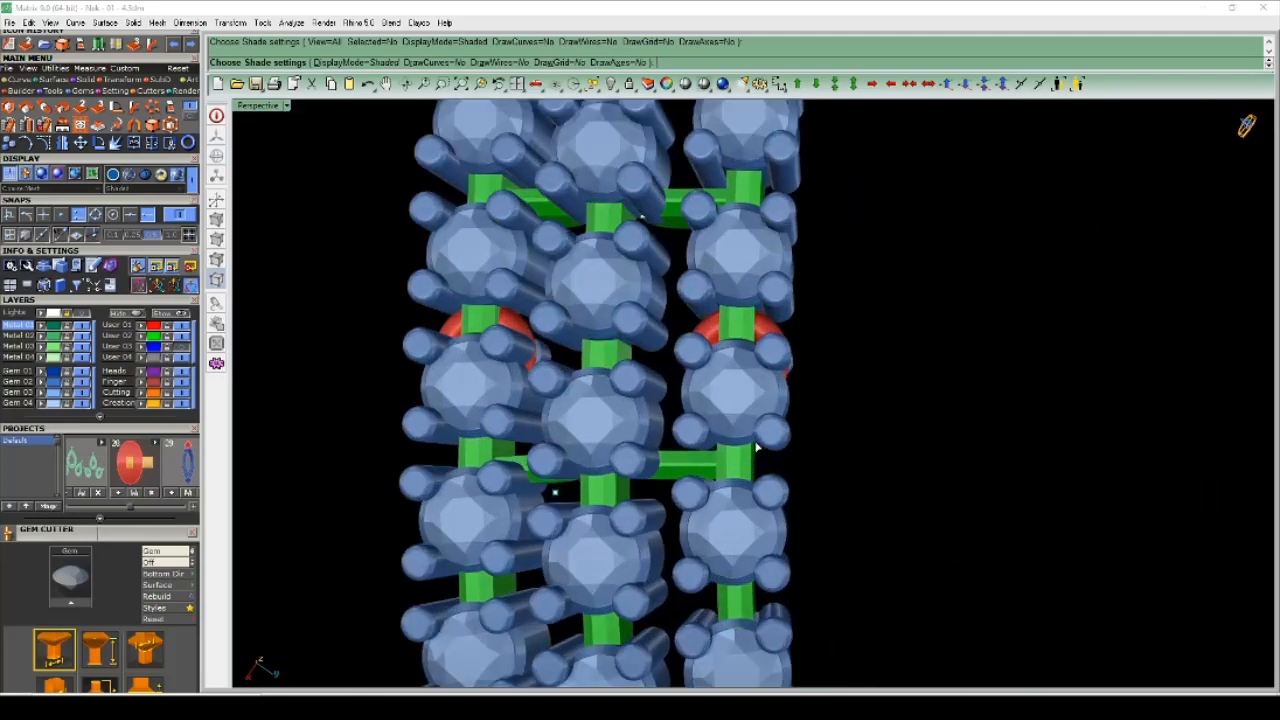
scroll(761, 502, "down", 3)
right_click_drag(763, 500, 920, 354)
scroll(950, 358, "down", 6)
scroll(843, 386, "up", 6)
scroll(843, 386, "down", 5)
scroll(895, 466, "down", 6)
scroll(970, 490, "up", 5)
right_click_drag(970, 490, 957, 420)
scroll(957, 420, "down", 6)
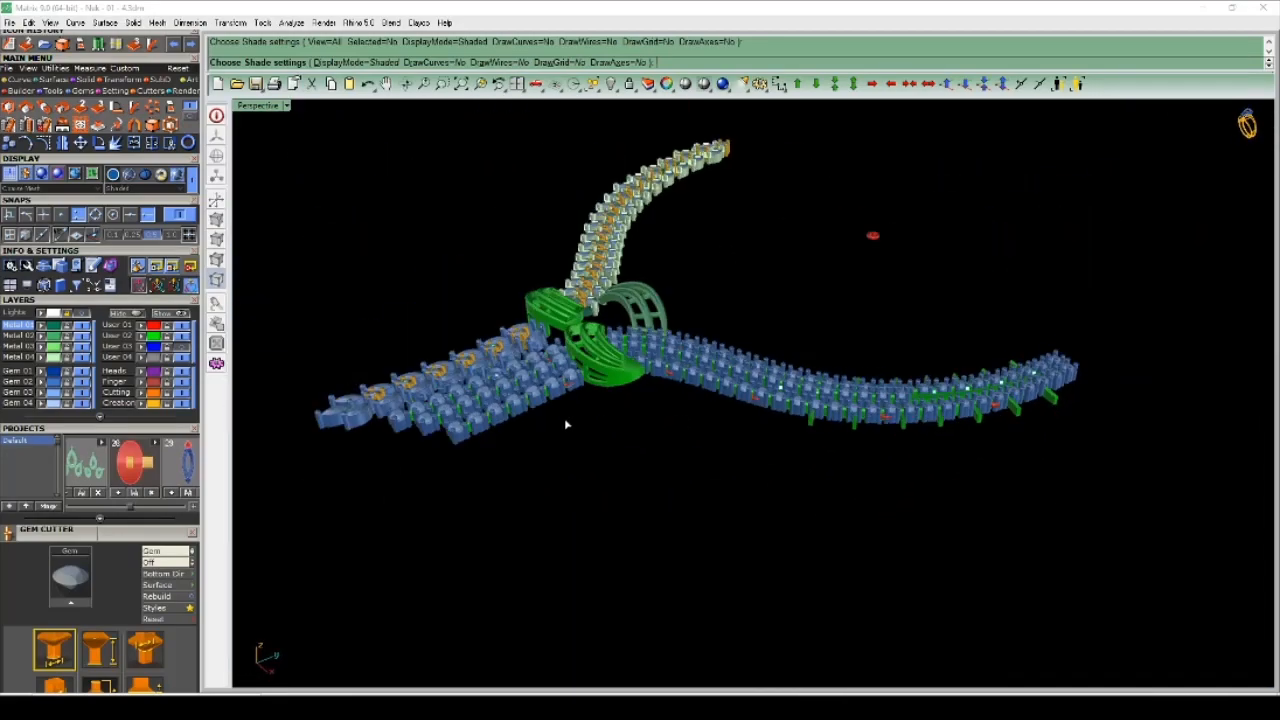
- Examine the complete shaded necklace, comparing the marquise strand with the three-row strand and its pendant rows
scroll(680, 414, "up", 8)
scroll(680, 414, "down", 5)
right_click_drag(680, 414, 817, 531)
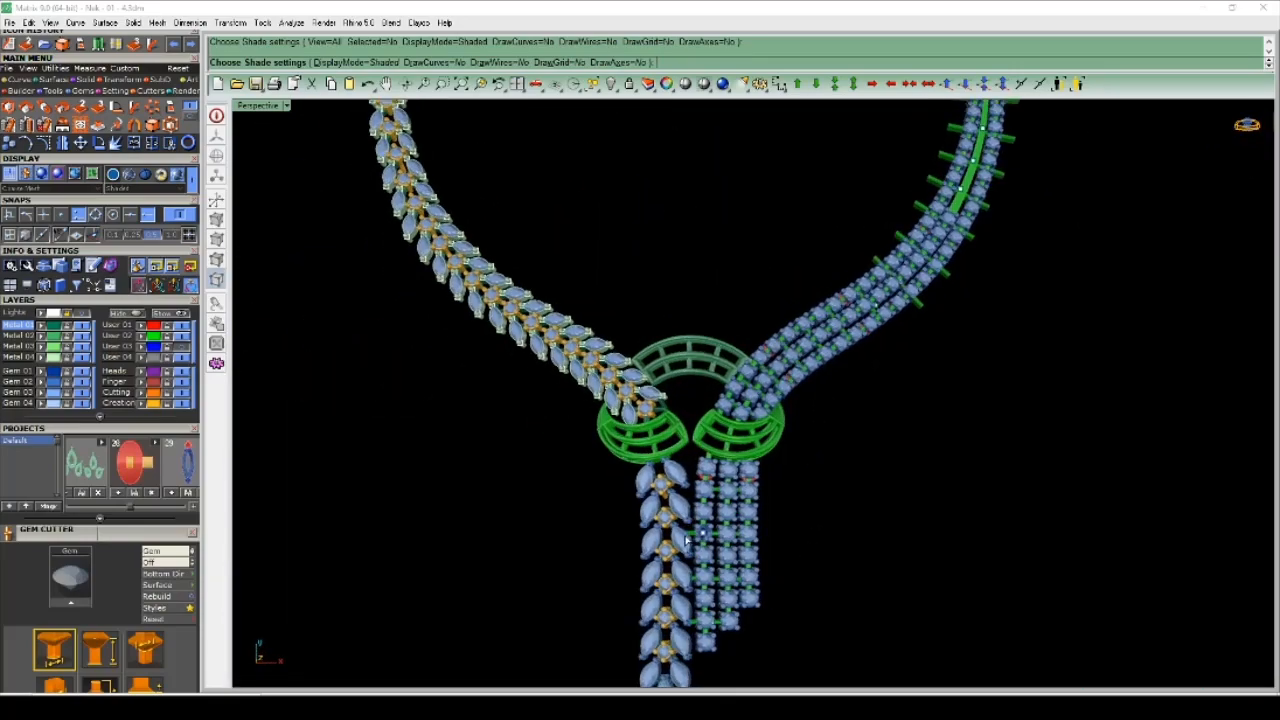
scroll(686, 540, "up", 4)
scroll(686, 540, "down", 2)
right_click_drag(686, 540, 709, 536)
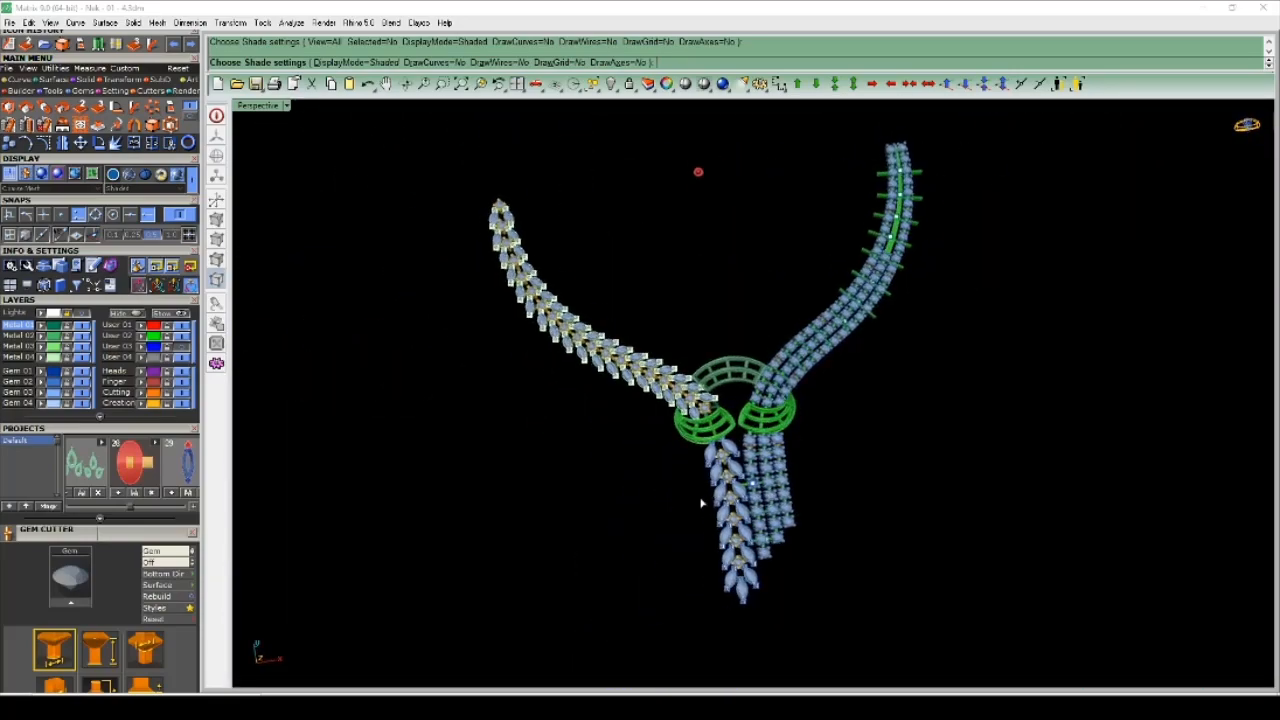
scroll(701, 503, "up", 8)
scroll(701, 503, "down", 3)
right_click_drag(1003, 499, 835, 471)
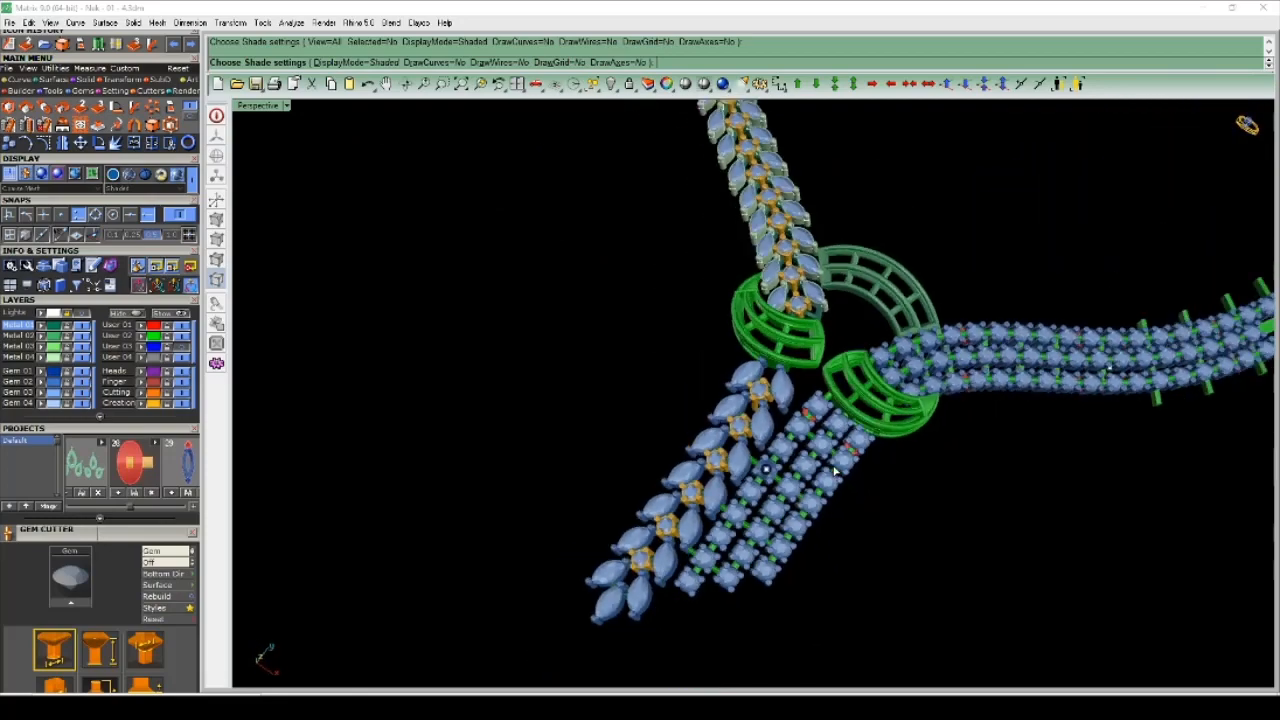
scroll(953, 518, "up", 5)
scroll(909, 487, "down", 4)
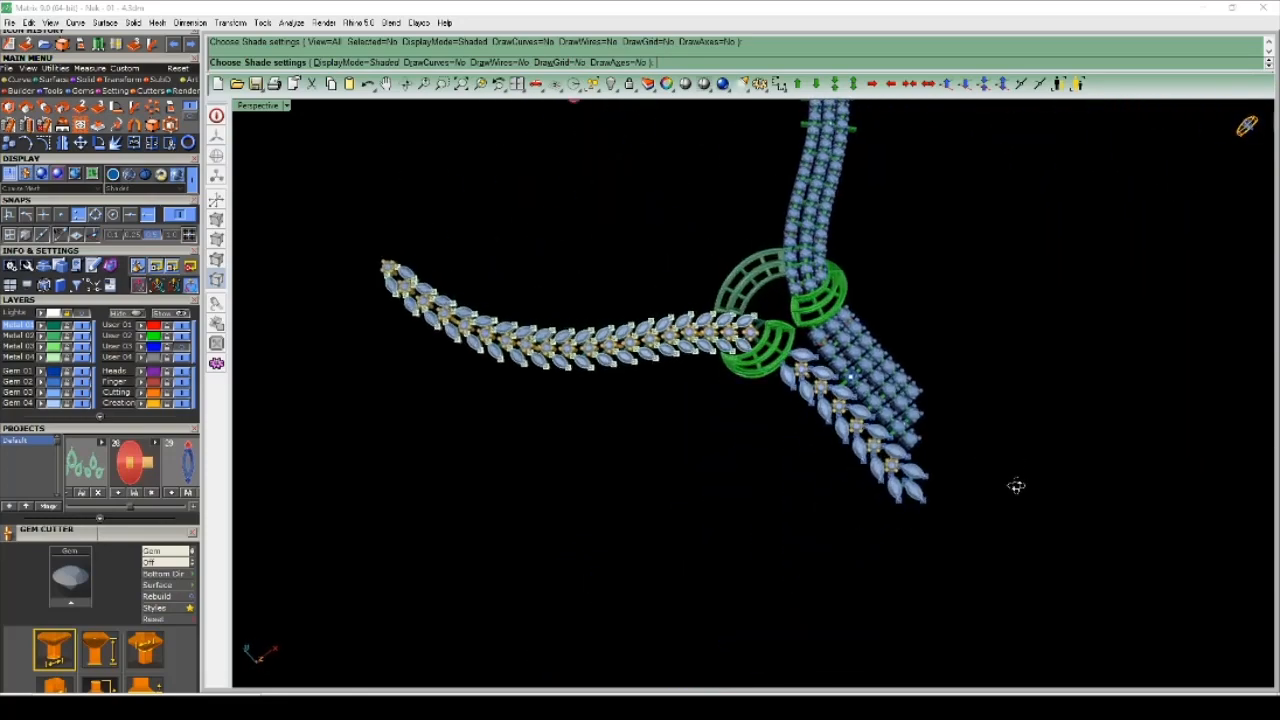
scroll(769, 494, "up", 5)
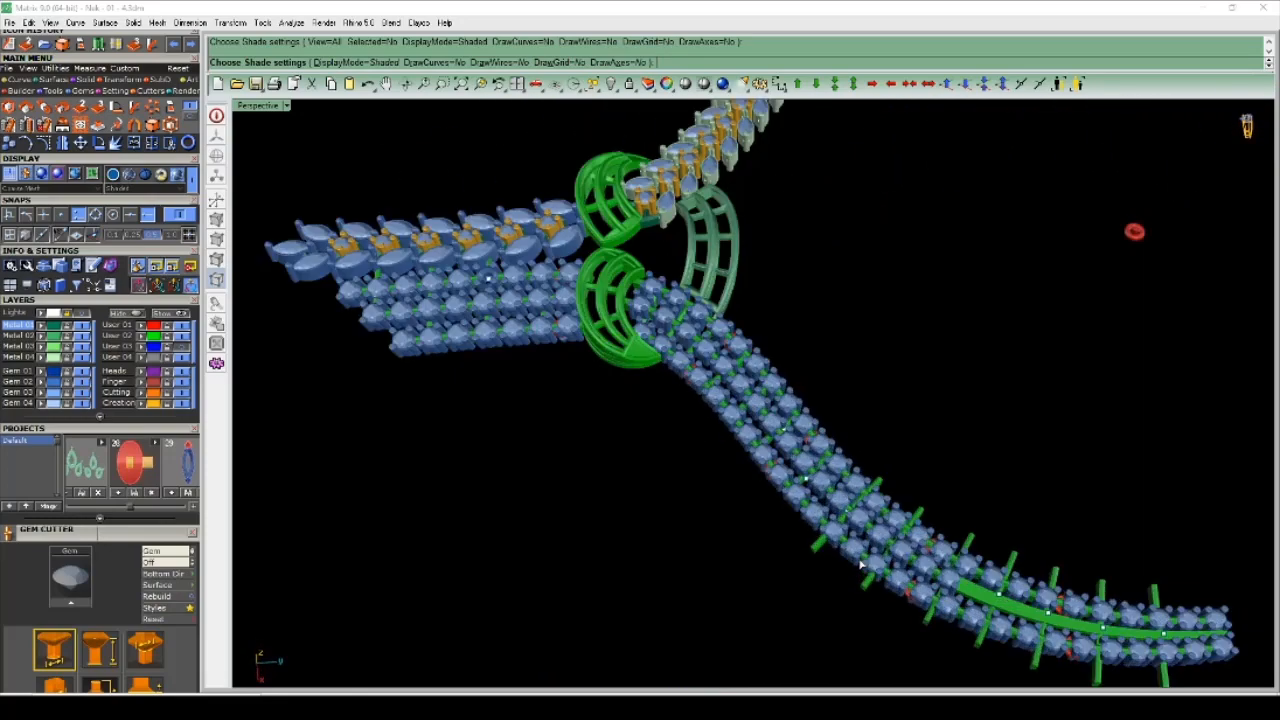
scroll(777, 527, "down", 3)
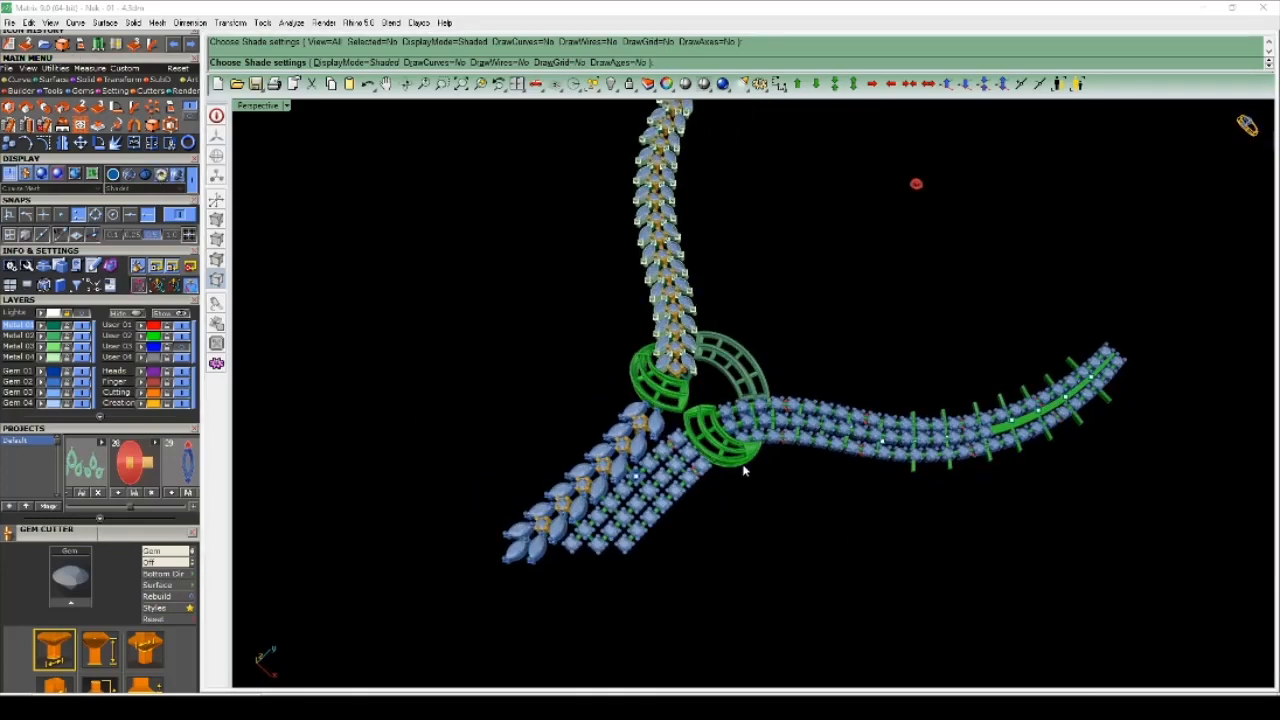
- Examine the necklace in the rendered metal and gem display, and close the shaded preview
scroll(815, 457, "up", 6)
scroll(720, 485, "down", 4)
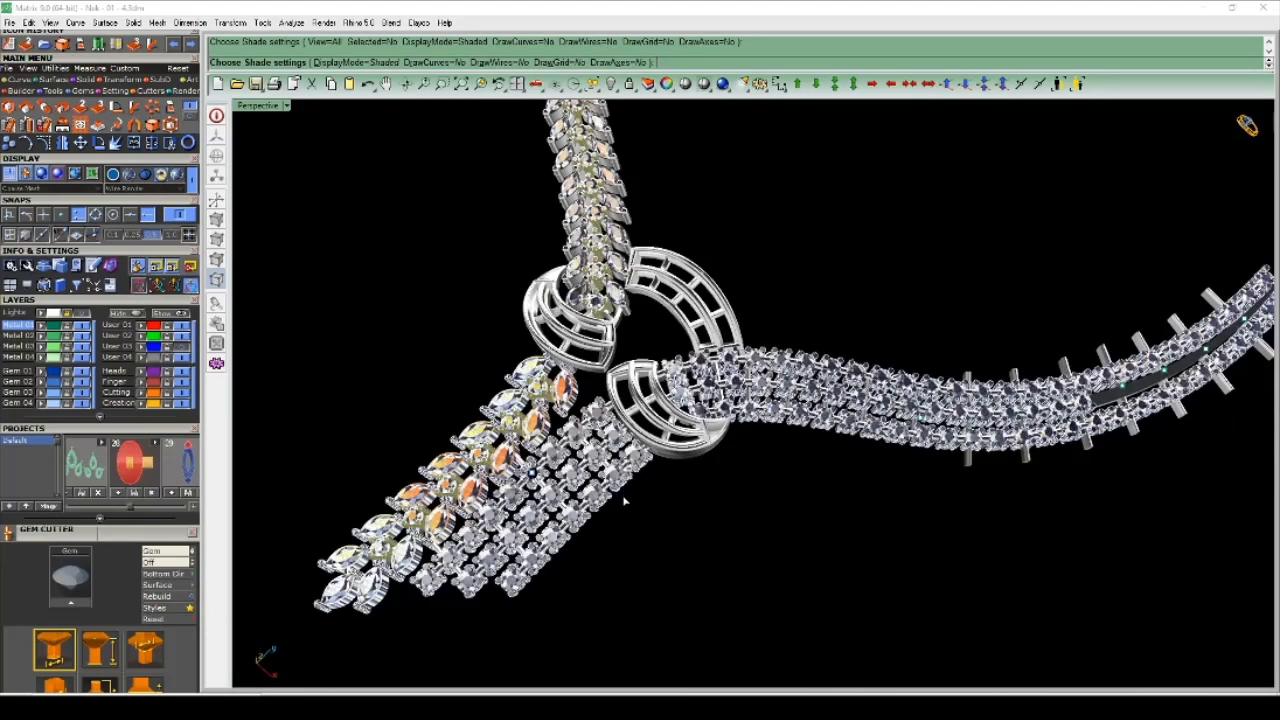
right_click_drag(674, 520, 910, 465)
mouse_move(523, 146)
right_mouse_down()
mouse_move(477, 194)
mouse_move(363, 163)
mouse_move(339, 204)
mouse_move(640, 340)
mouse_move(722, 470)
mouse_move(720, 530)
mouse_move(646, 451)
mouse_move(563, 437)
mouse_move(609, 403)
mouse_move(563, 217)
mouse_move(492, 179)
mouse_move(606, 309)
mouse_move(660, 320)
mouse_move(737, 306)
mouse_move(698, 319)
mouse_move(957, 343)
mouse_move(804, 552)
mouse_move(840, 474)
mouse_move(720, 449)
mouse_move(866, 546)
mouse_move(763, 574)
mouse_move(800, 405)
mouse_move(806, 425)
mouse_move(795, 359)
mouse_move(689, 389)
right_mouse_up()
scroll(726, 480, "up", 6)
key("Escape")
- Examine the three-row strand around the first uncut crossbar and the neighbouring arched connectors from both sides
scroll(828, 428, "down", 5)
scroll(627, 281, "up", 8)
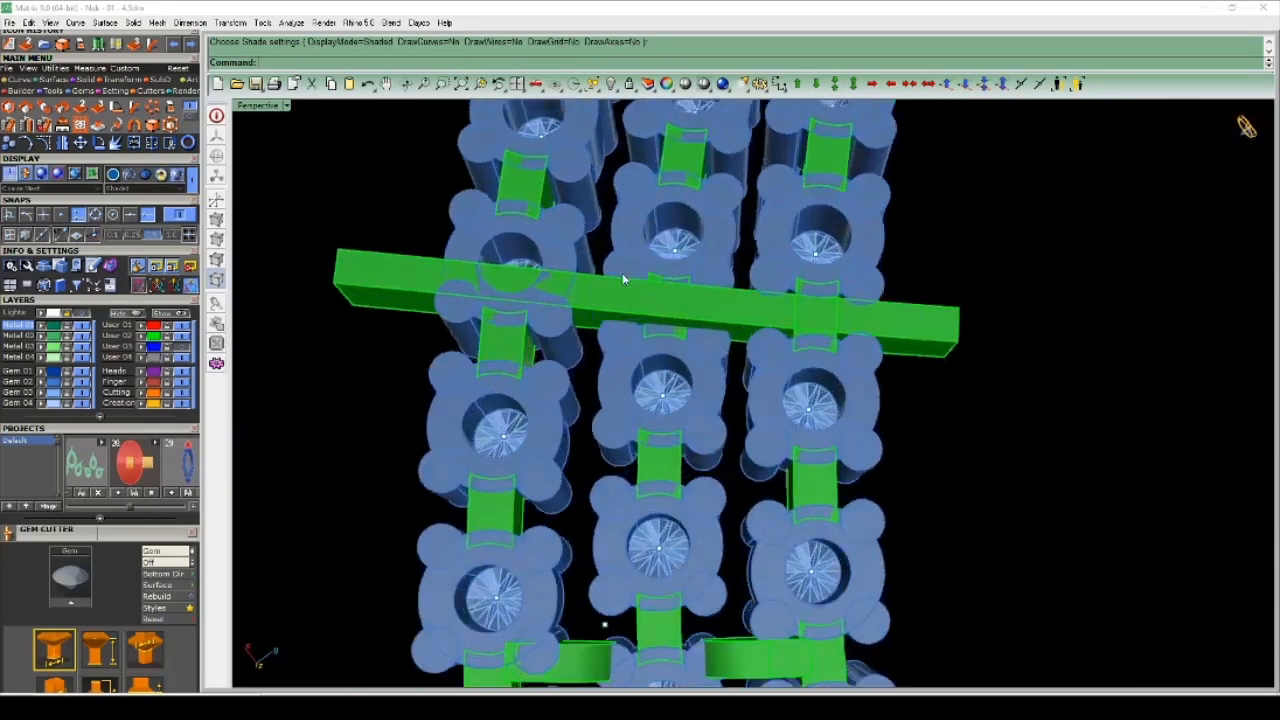
scroll(627, 281, "down", 4)
right_click_drag(520, 400, 660, 435)
scroll(853, 350, "up", 4)
scroll(853, 350, "down", 3)
right_click_drag(852, 349, 800, 437)
scroll(800, 395, "down", 6)
scroll(816, 293, "up", 4)
right_click_drag(816, 293, 808, 385)
scroll(857, 423, "down", 6)
scroll(874, 427, "up", 5)
scroll(845, 351, "down", 4)
scroll(828, 391, "down", 5)
scroll(650, 357, "up", 7)
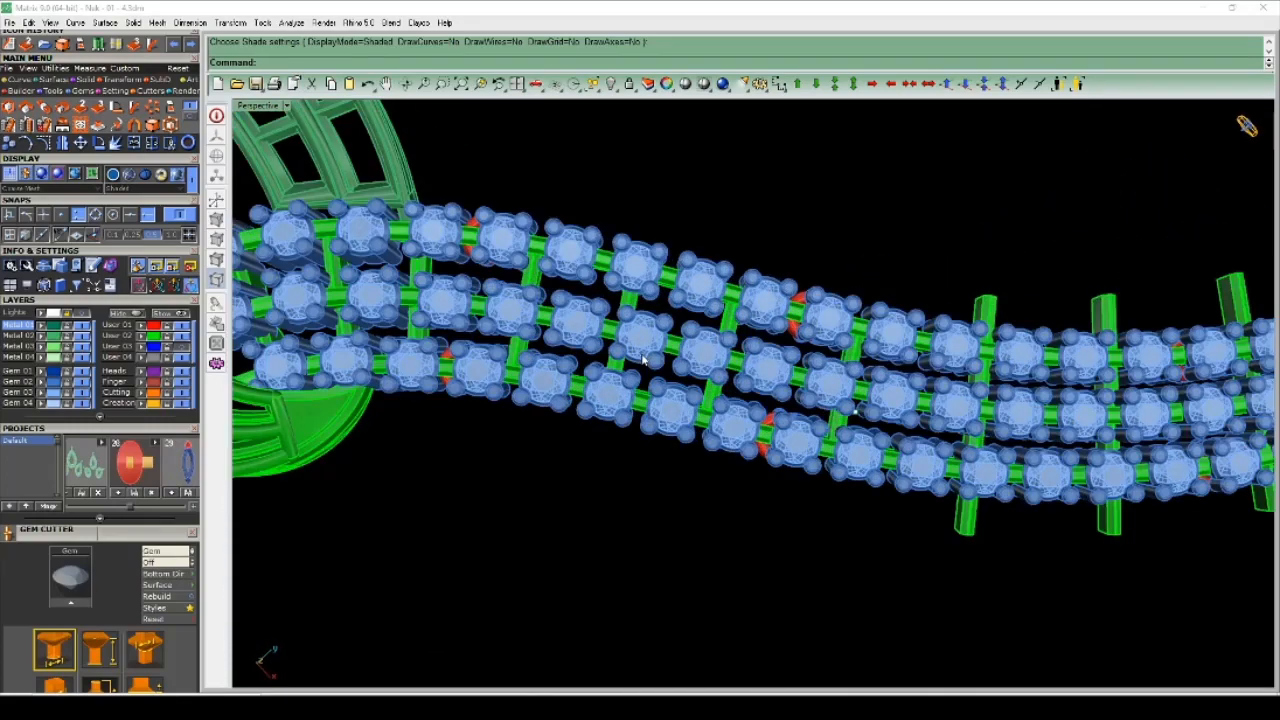
- Examine the spacing and fit of all finished arched connectors near the green openwork caps, from the stone side and the underside
right_click_drag(647, 358, 676, 338)
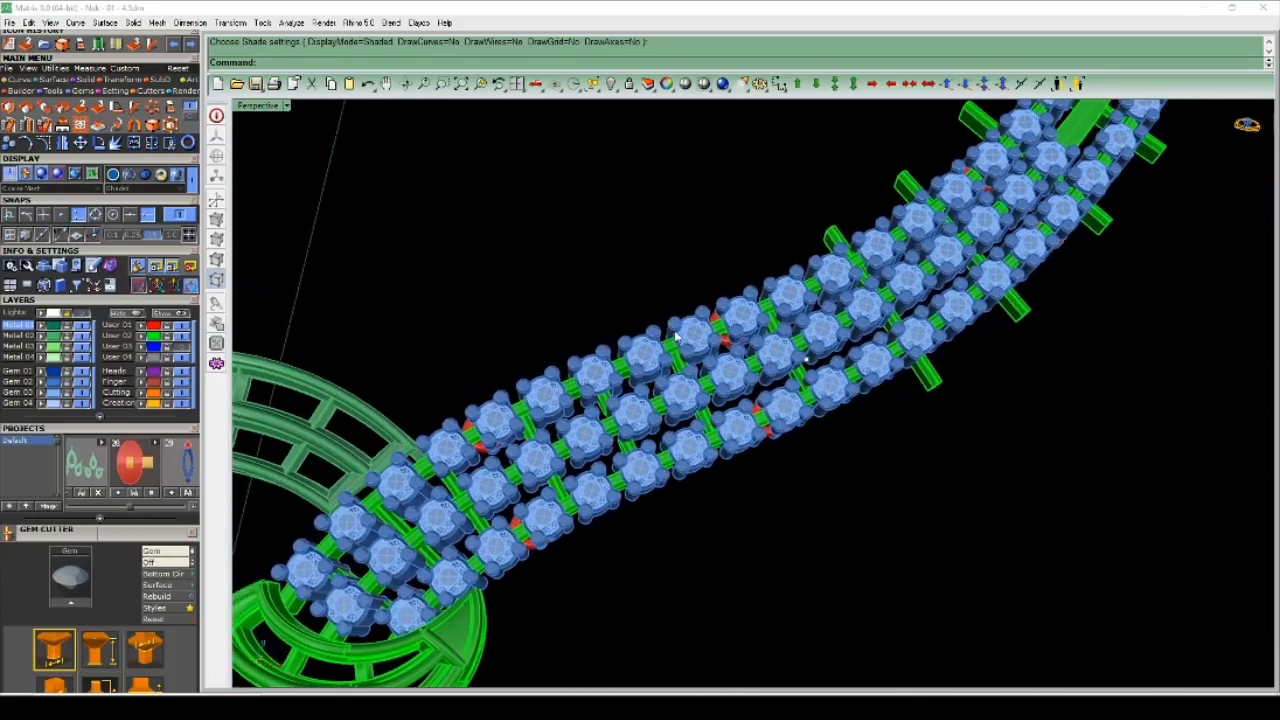
scroll(675, 340, "down", 8)
right_click_drag(575, 455, 730, 465)
scroll(672, 498, "up", 9)
right_click_drag(670, 496, 556, 156)
scroll(694, 463, "up", 6)
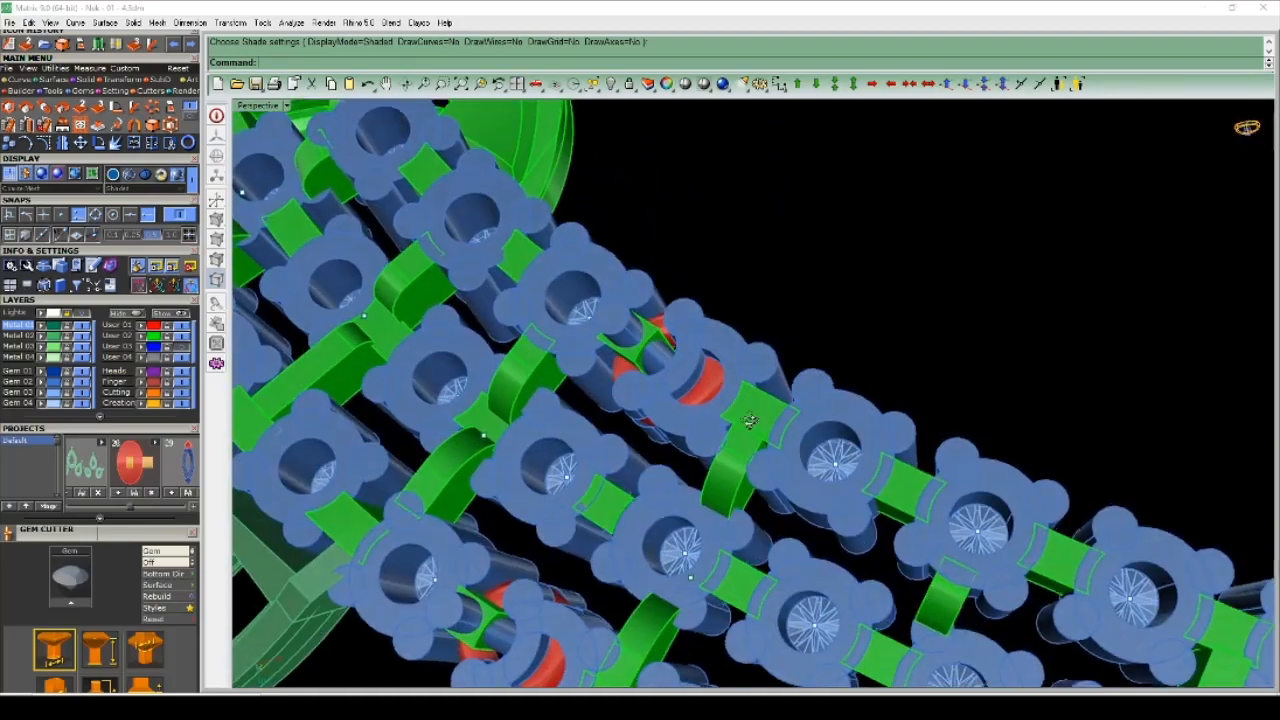
right_click_drag(750, 421, 705, 408)
scroll(517, 434, "down", 7)
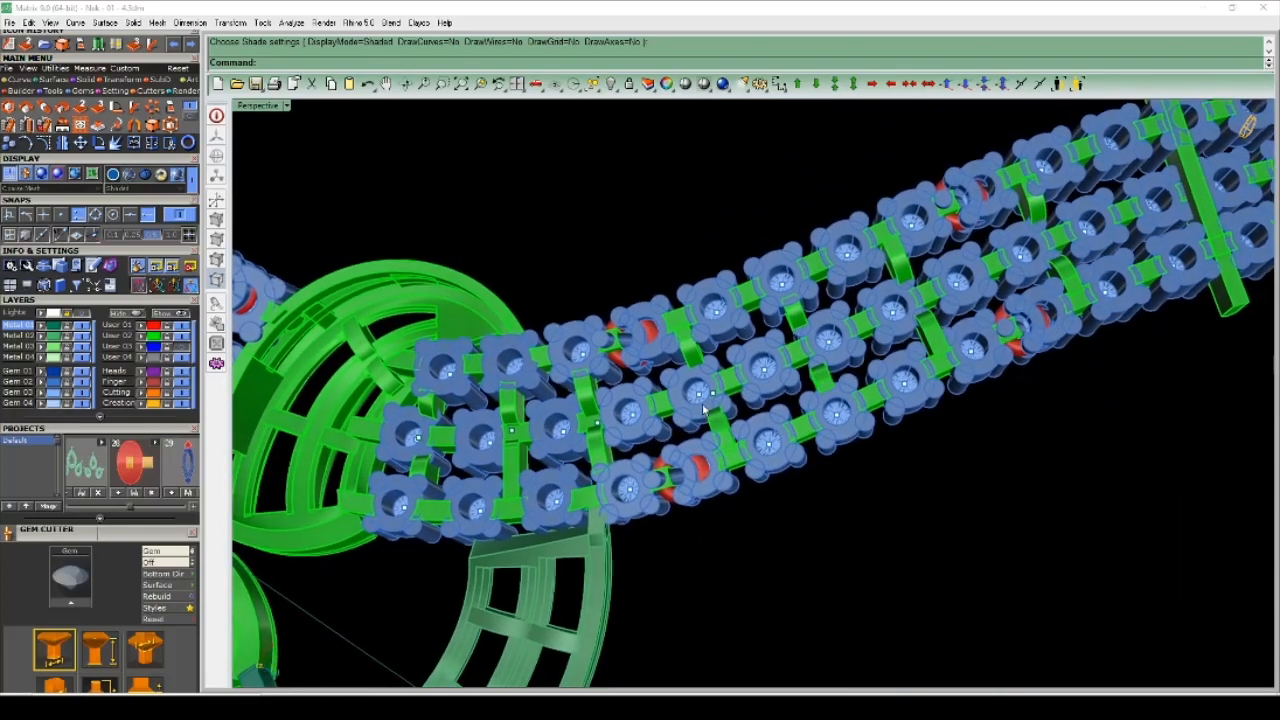
scroll(687, 373, "up", 5)
scroll(703, 390, "up", 2)
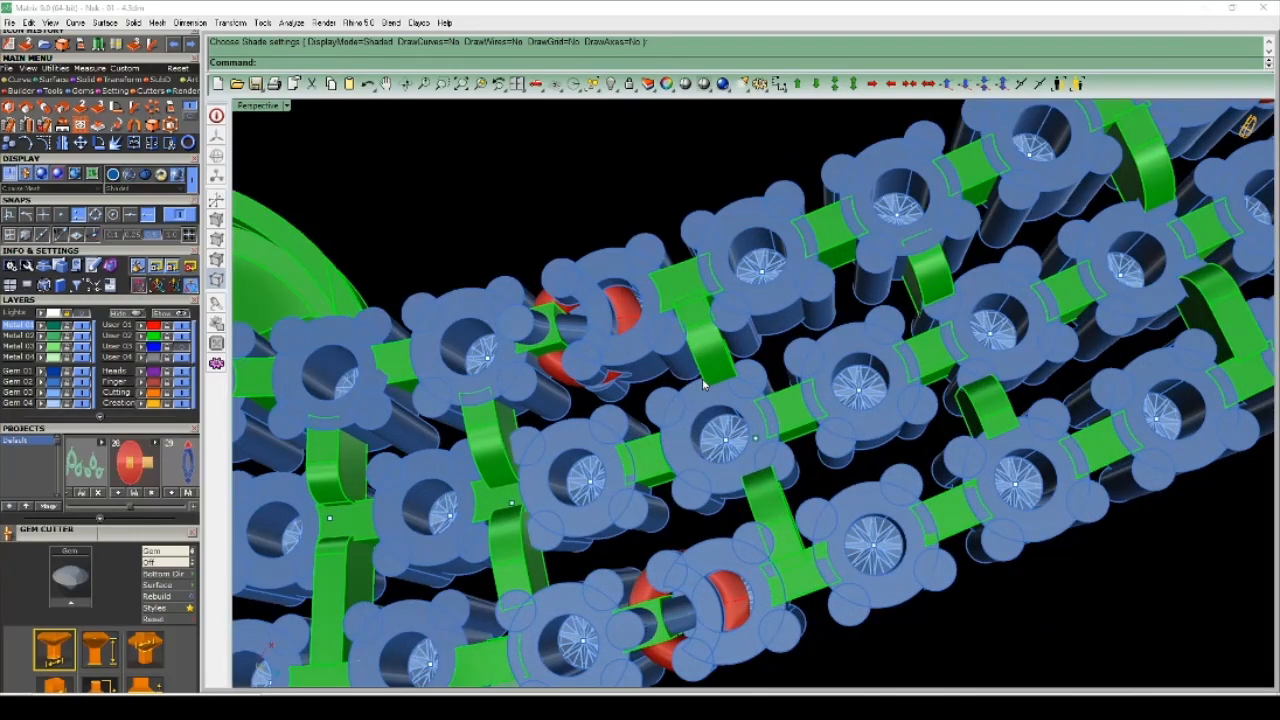
scroll(737, 376, "down", 5)
right_click_drag(750, 416, 665, 428)
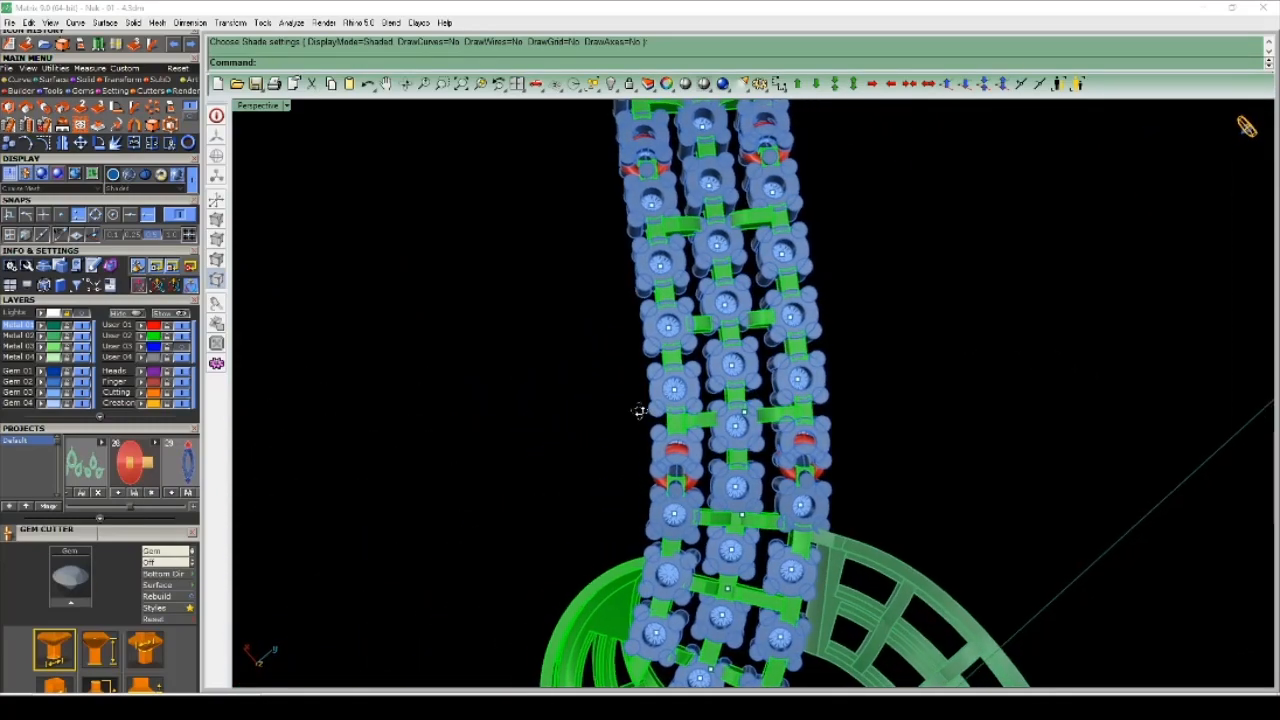
scroll(724, 449, "up", 4)
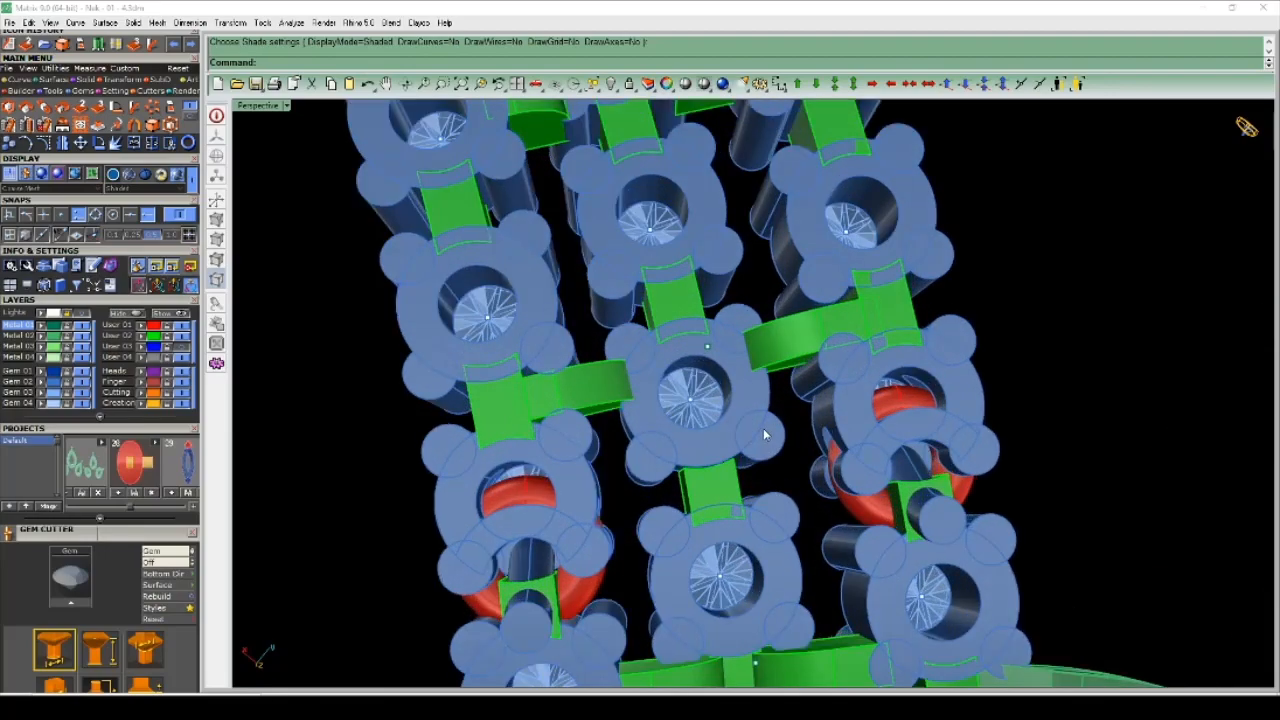
scroll(753, 421, "down", 3)
right_click_drag(753, 421, 808, 400)
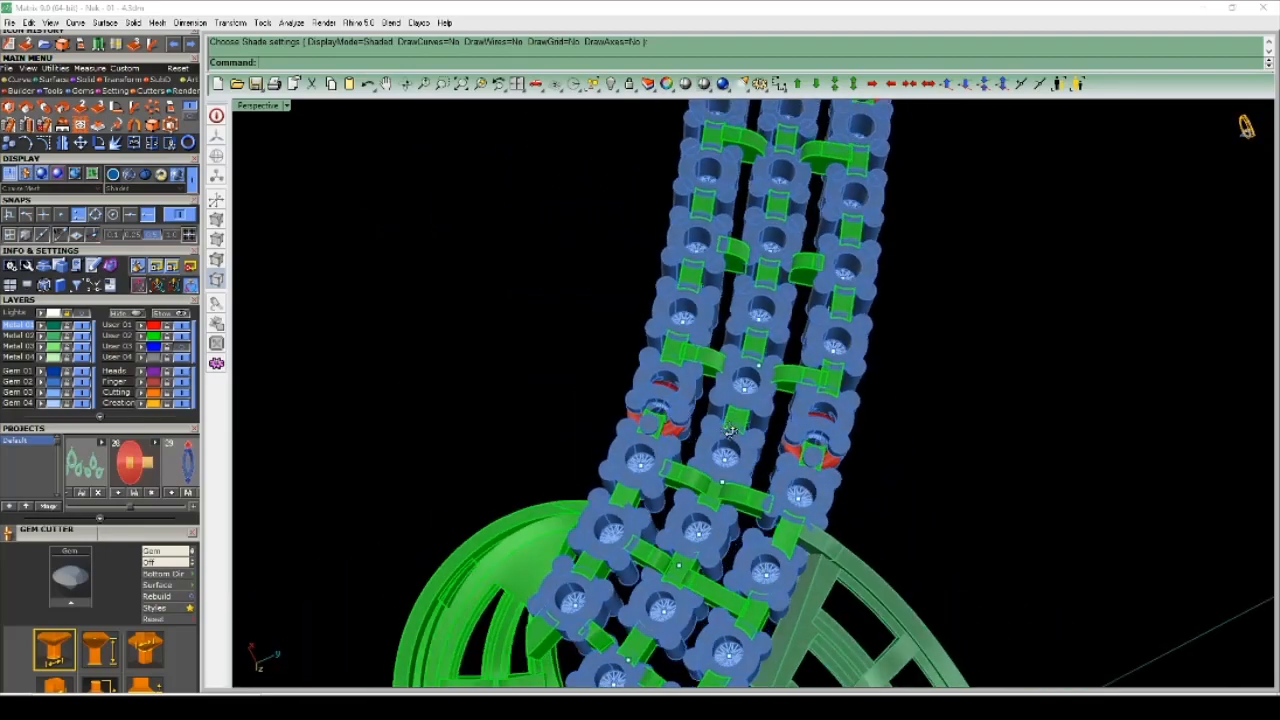
scroll(736, 420, "up", 3)
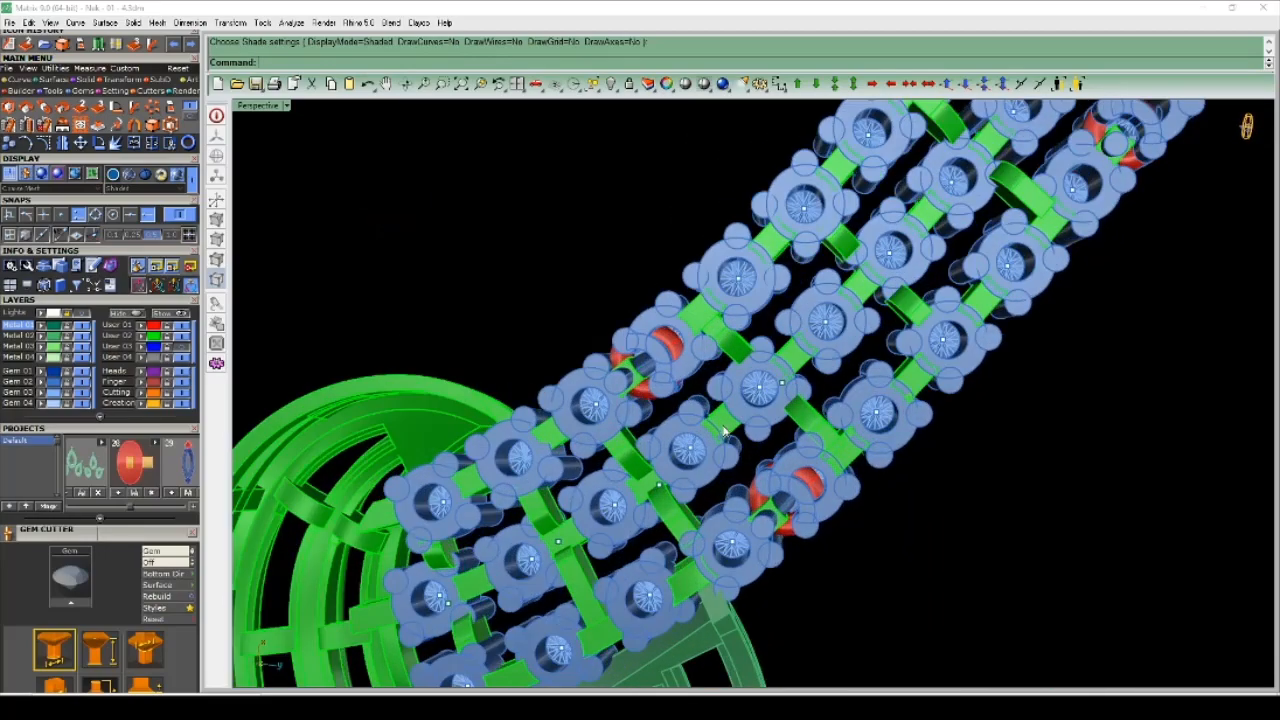
scroll(747, 471, "down", 3)
right_click_drag(747, 408, 806, 458)
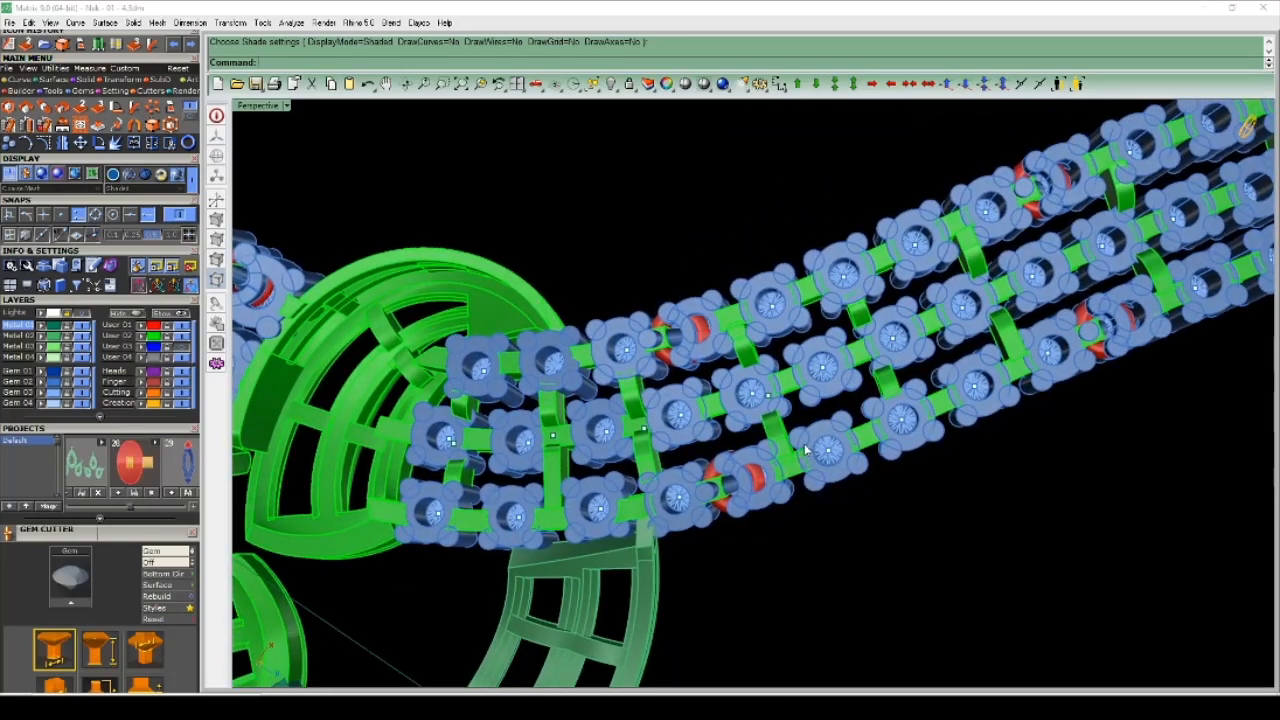
scroll(805, 452, "up", 2)
scroll(794, 446, "down", 4)
right_click_drag(794, 446, 966, 480)
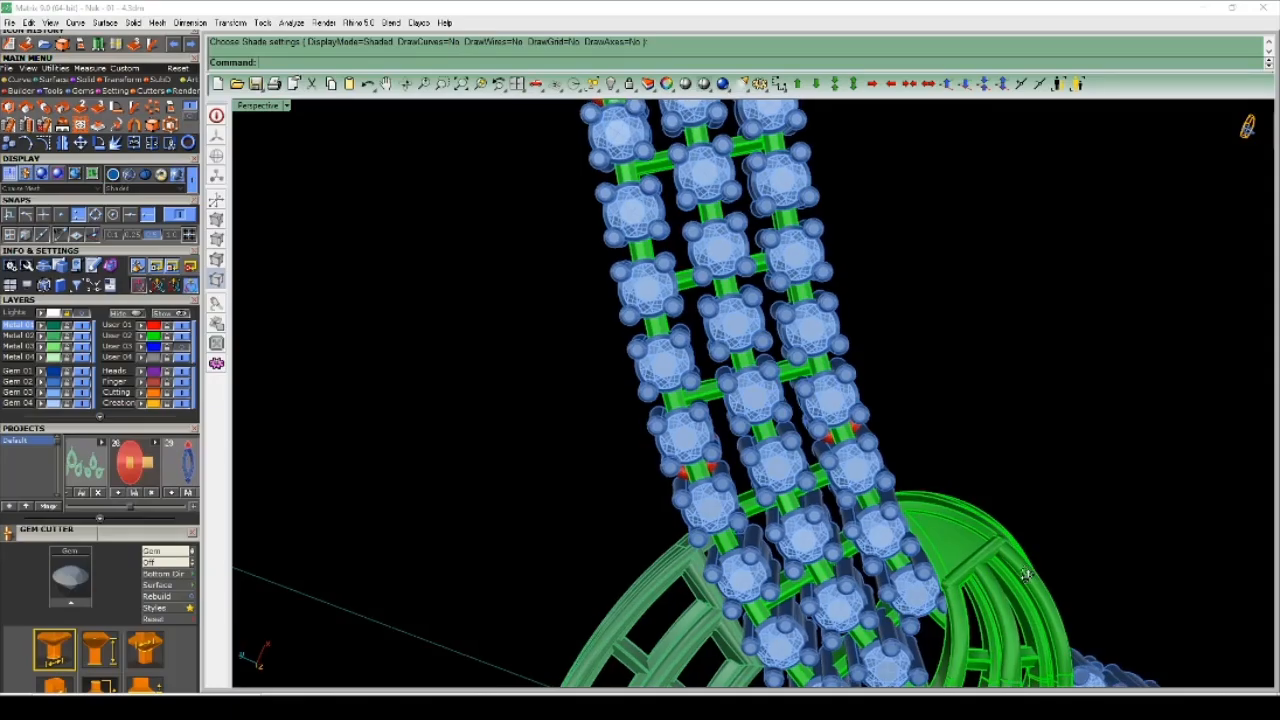
right_click_drag(875, 529, 724, 390)
scroll(1074, 546, "up", 7)
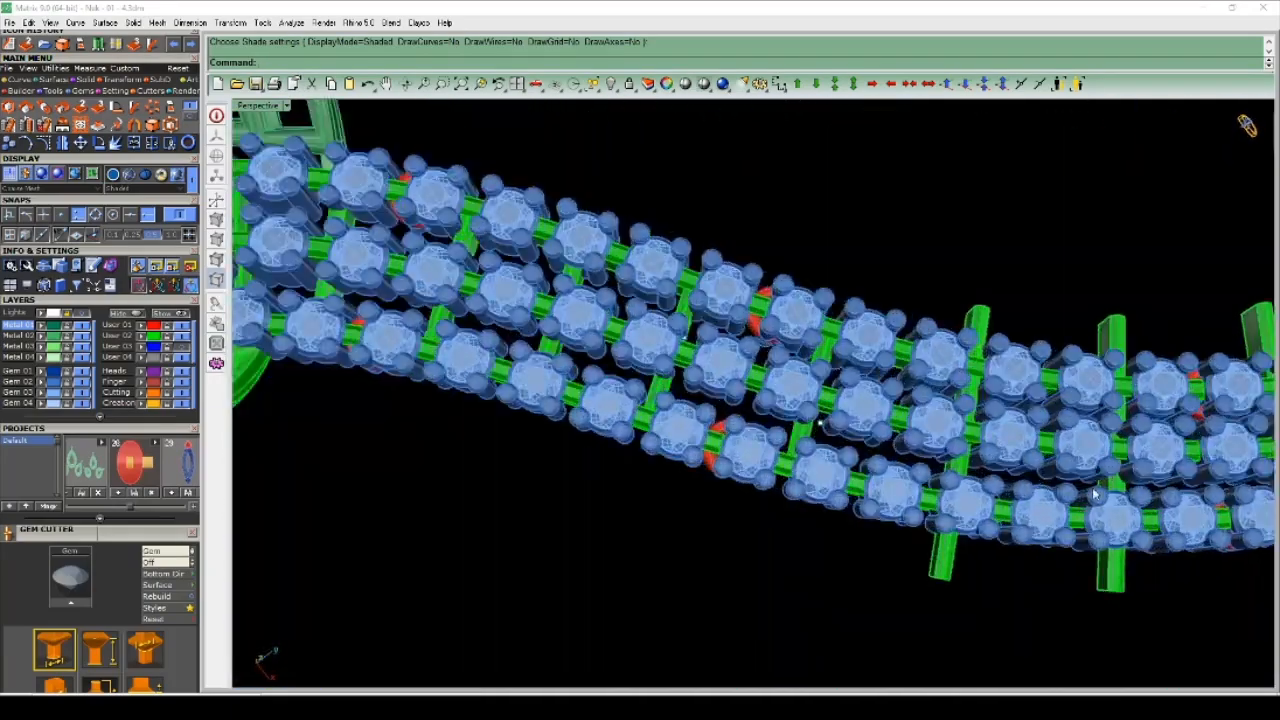
- Review the entire necklace in a shaded preview from the front, the side and an angled view
right_click_drag(1040, 530, 829, 529)
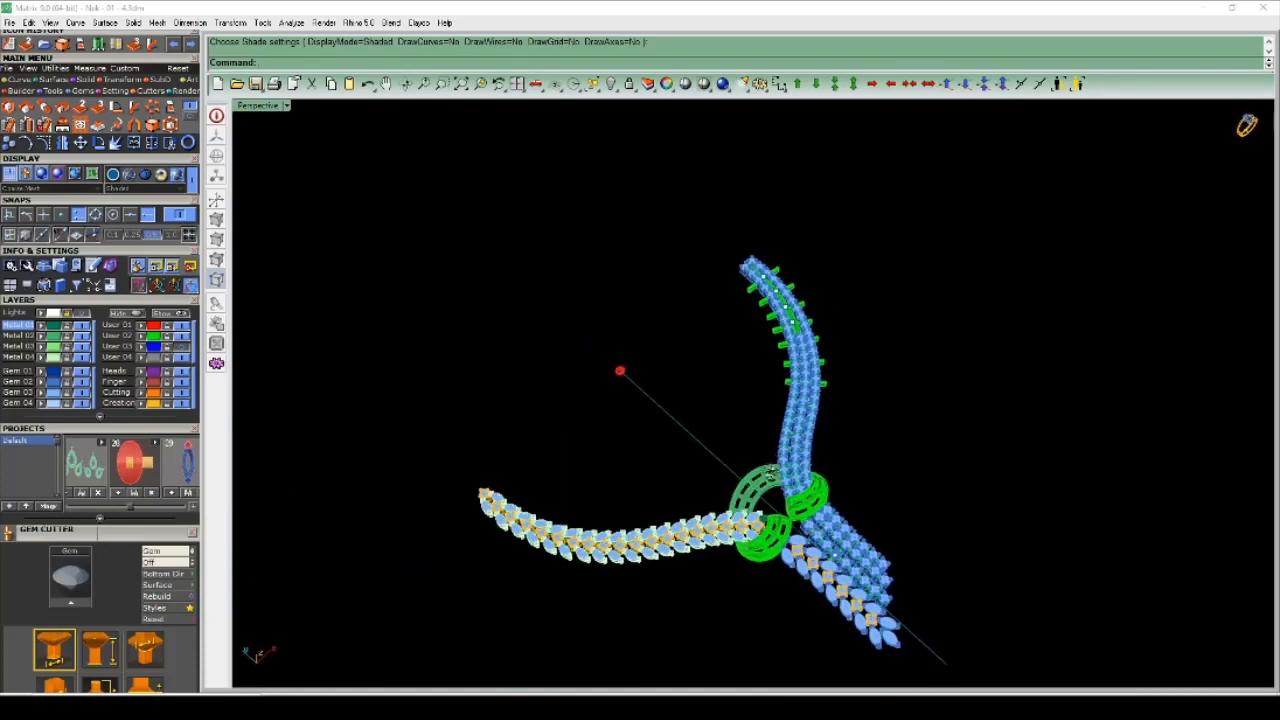
right_click_drag(848, 607, 833, 583)
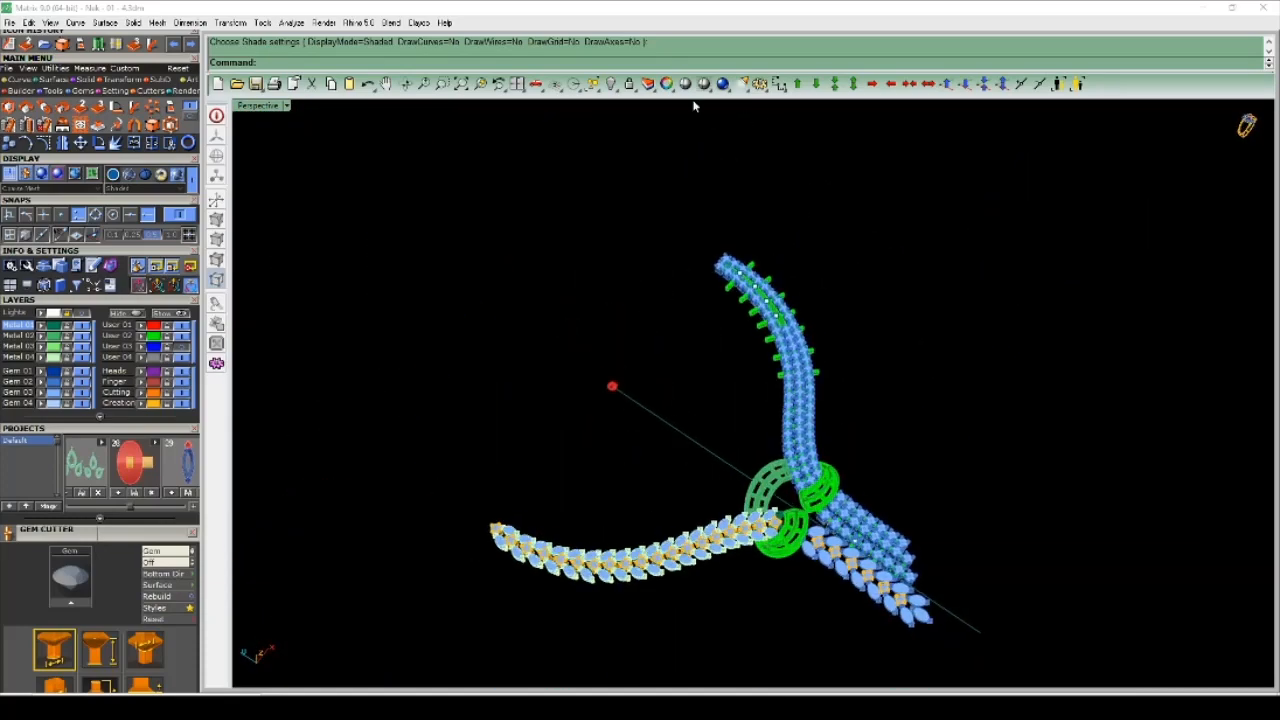
right_click_drag(839, 467, 870, 408)
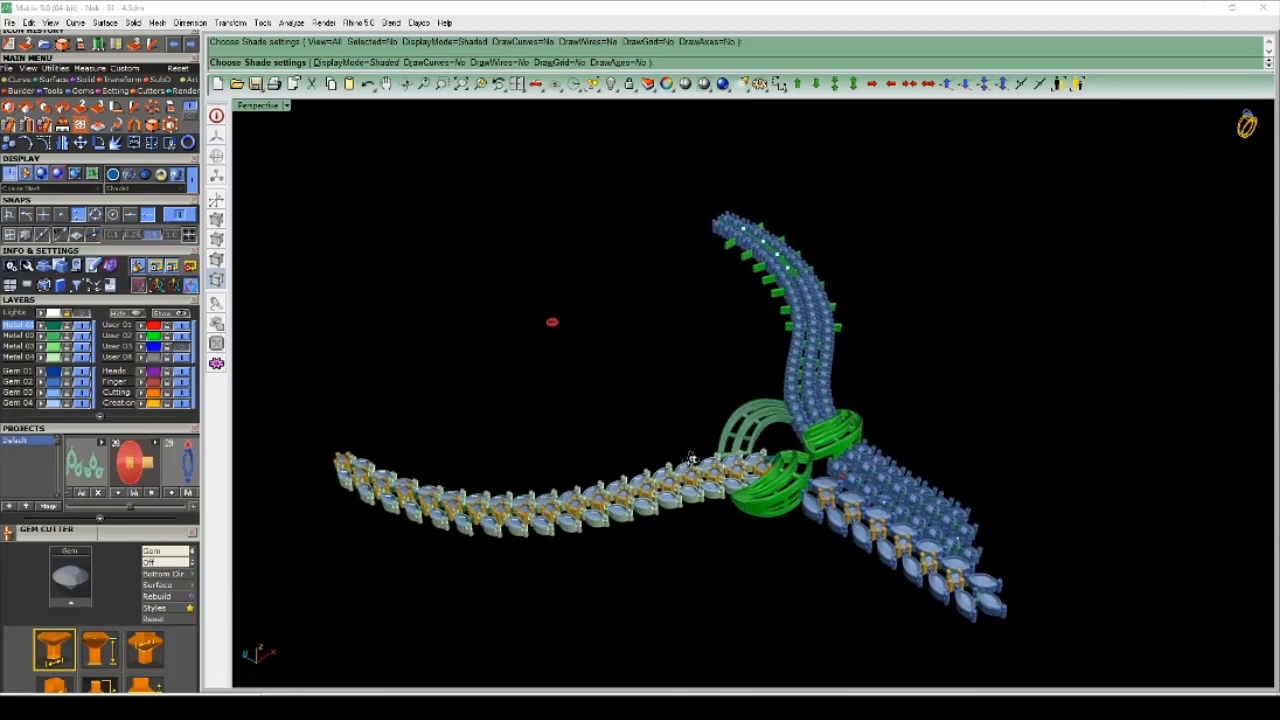
right_click_drag(691, 459, 820, 461)
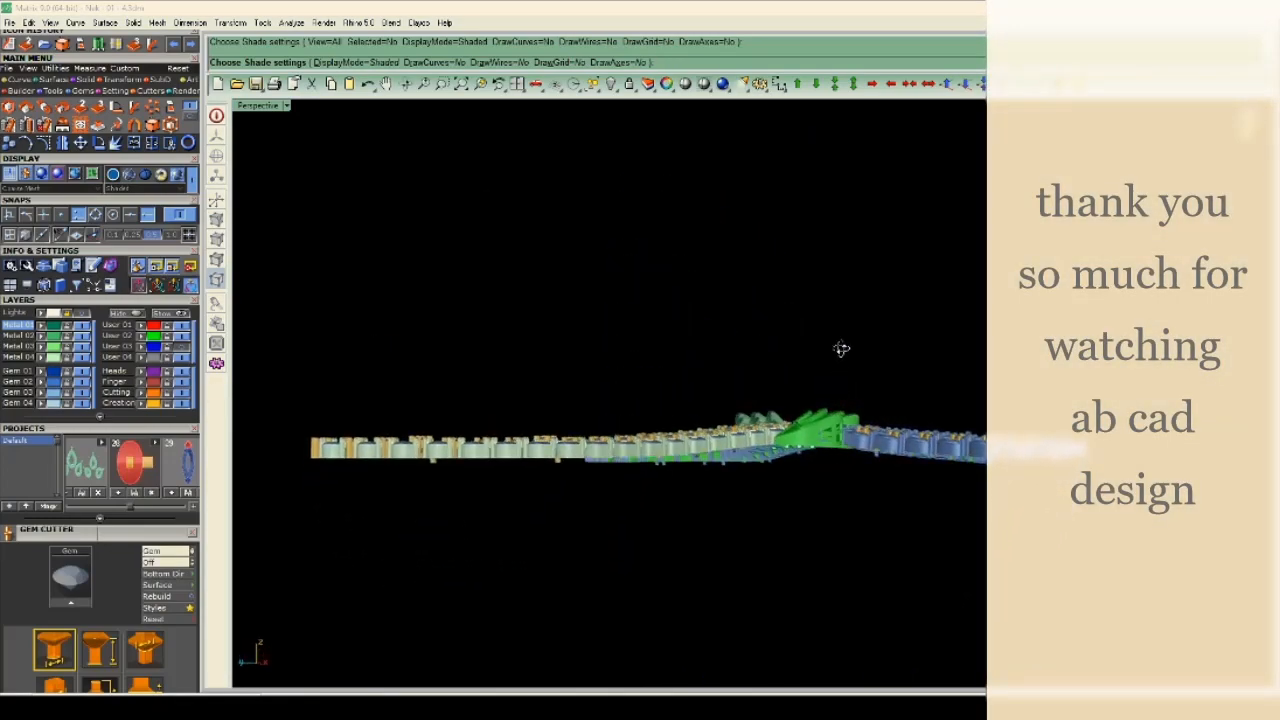
right_click_drag(943, 389, 685, 462)
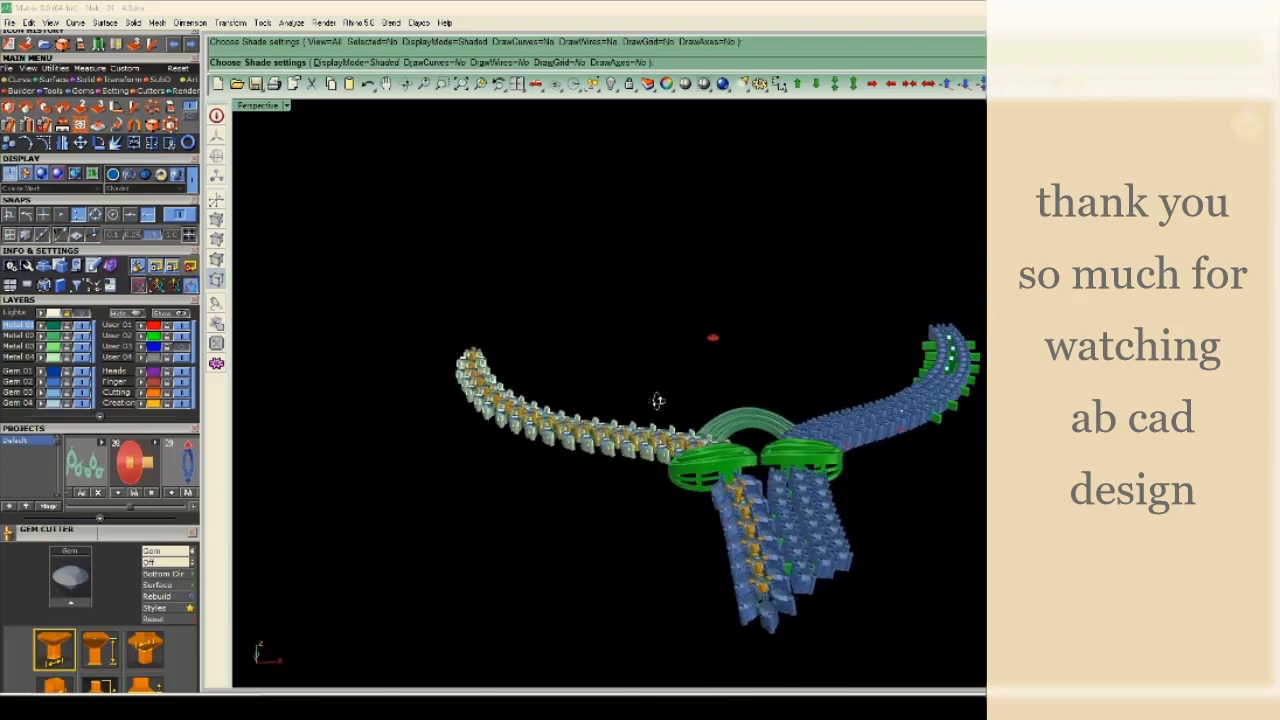